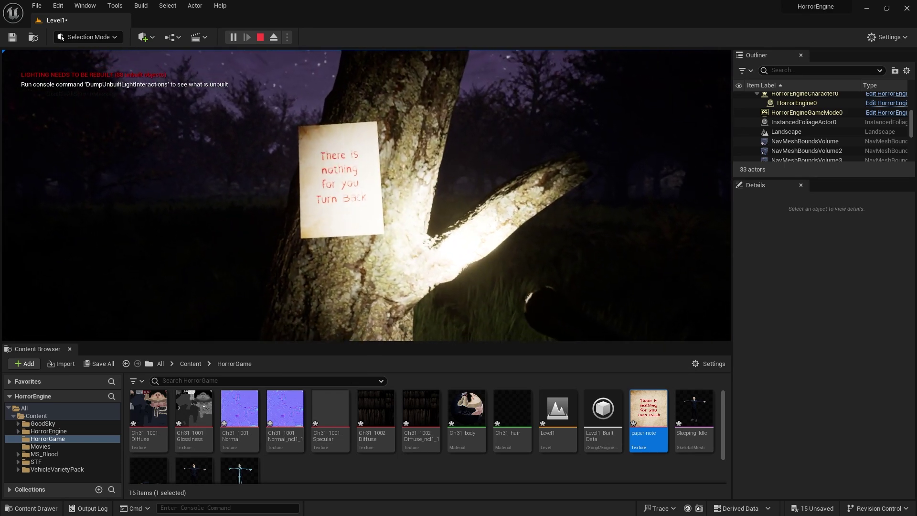
Step: Switch off the flashlight beside the tree note and walk forward in the running level preview
{"action": "key", "text": "f"}
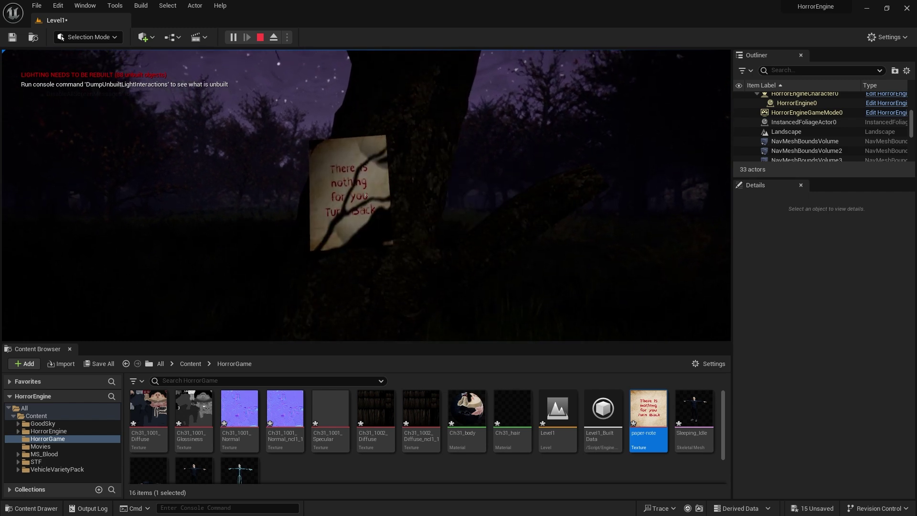
{"action": "key", "text": "w"}
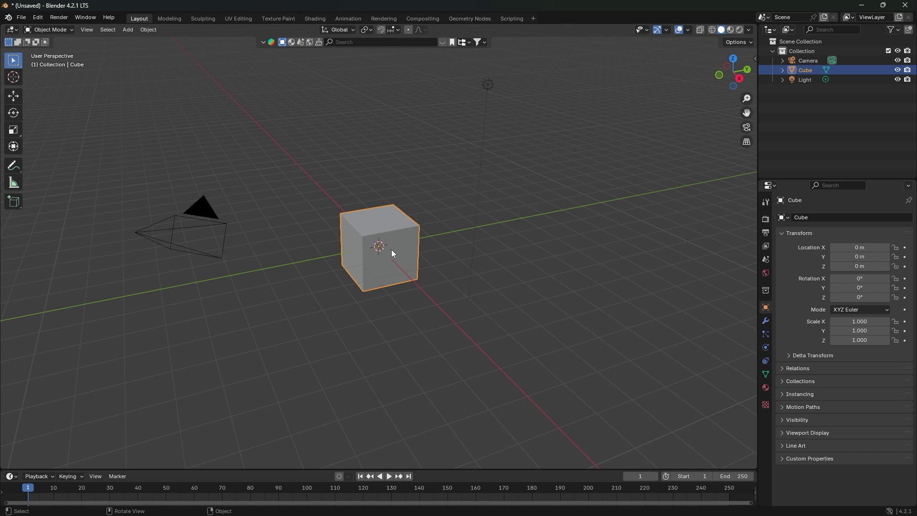
Step: In Blender, replace the default cube with a ground plane measuring 3 m by 3 m
{"action": "key", "text": "Delete"}
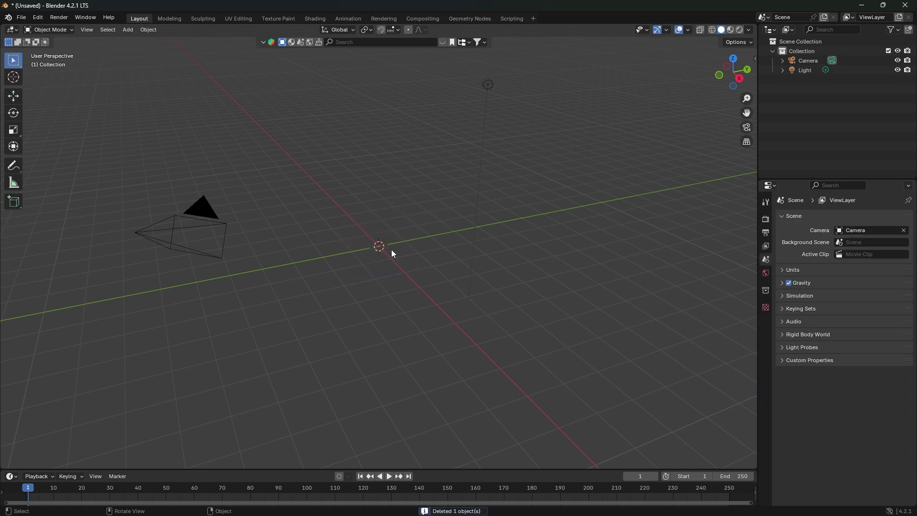
{"action": "key", "text": "shift+a"}
{"action": "mouse_move", "coordinate": [387, 263]}
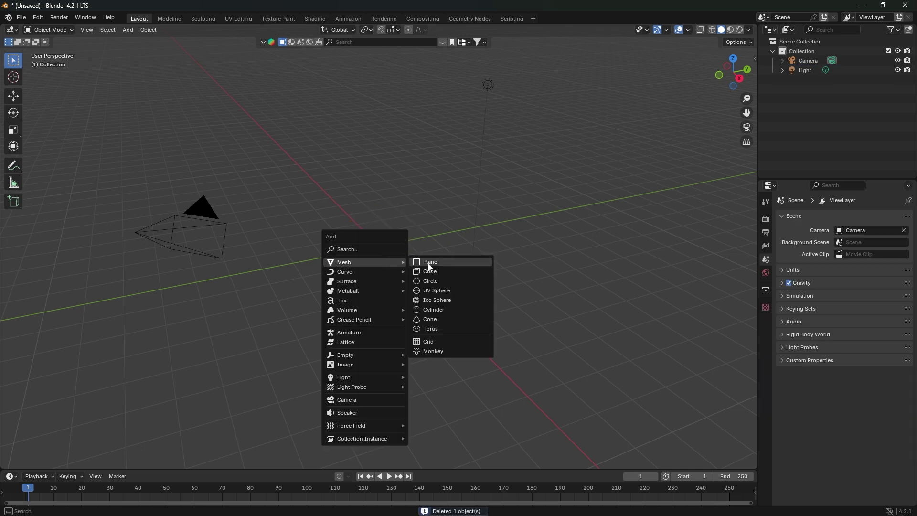
{"action": "left_click", "coordinate": [428, 263]}
{"action": "left_click_drag", "start_coordinate": [754, 56], "coordinate": [655, 78]}
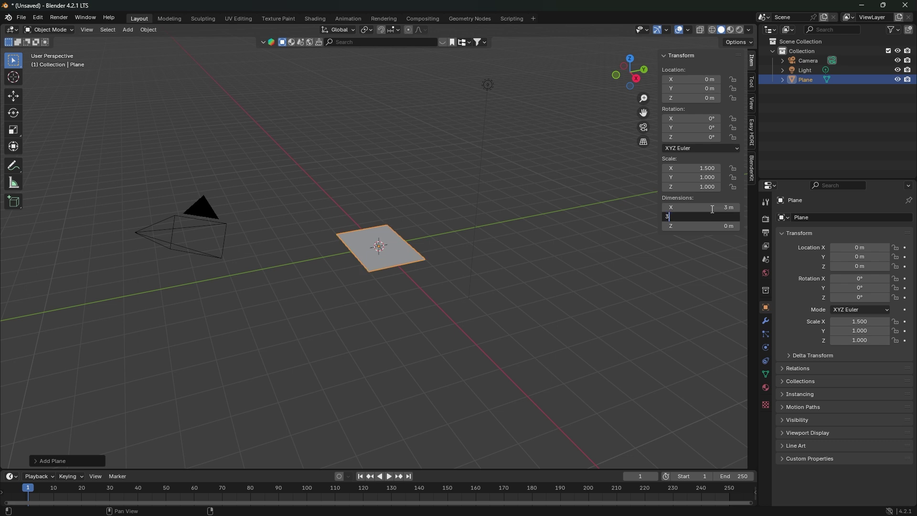
Step: Add a cube and scale its mesh down to a thin block about 0.06 m by 0.23 m by 0.23 m
{"action": "scroll", "coordinate": [410, 265], "scroll_direction": "up", "scroll_amount": 3}
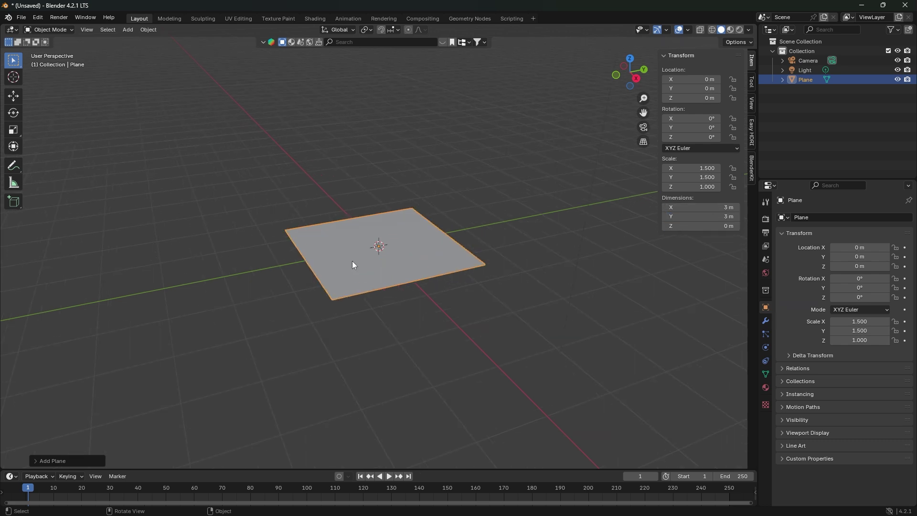
{"action": "middle_click_drag", "start_coordinate": [351, 261], "coordinate": [368, 297]}
{"action": "key", "text": "shift+a"}
{"action": "mouse_move", "coordinate": [368, 296]}
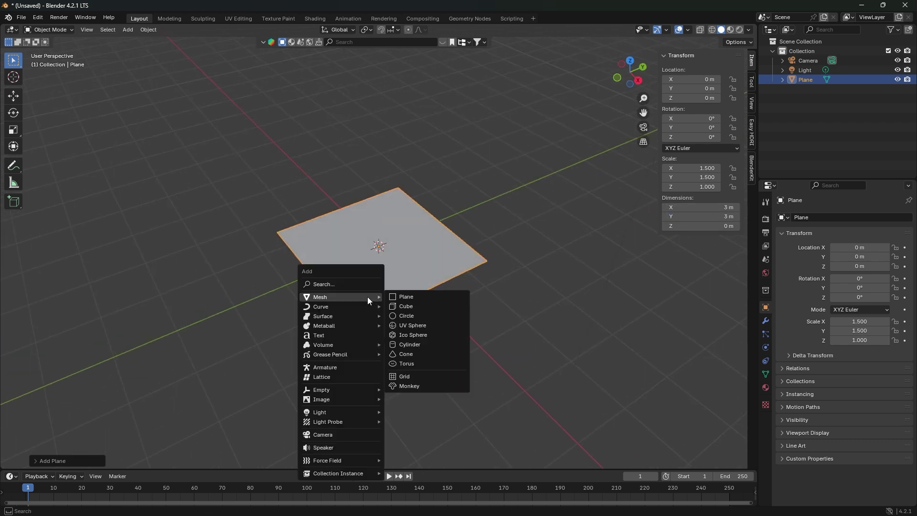
{"action": "left_click", "coordinate": [401, 307]}
{"action": "key", "text": "Tab"}
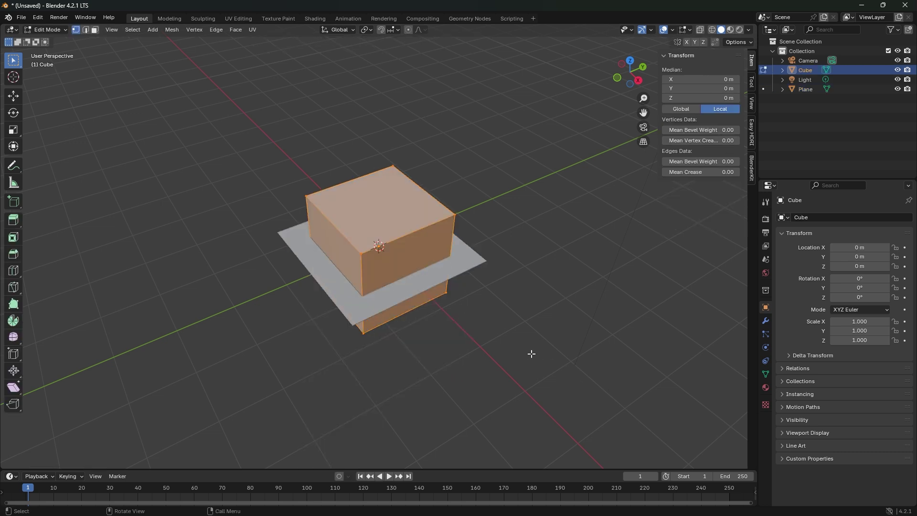
{"action": "key", "text": "s"}
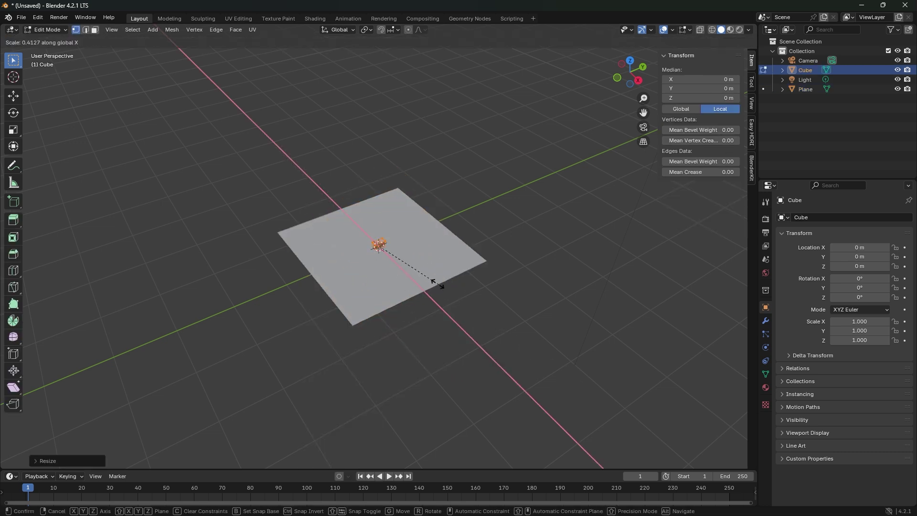
{"action": "left_click", "coordinate": [419, 269]}
{"action": "key", "text": "Tab"}
Step: Raise the thin block along Z to about 0.107 m so it rests on the plane
{"action": "key", "text": "g"}
{"action": "key", "text": "z"}
{"action": "left_click", "coordinate": [420, 265]}
{"action": "left_click", "coordinate": [630, 61]}
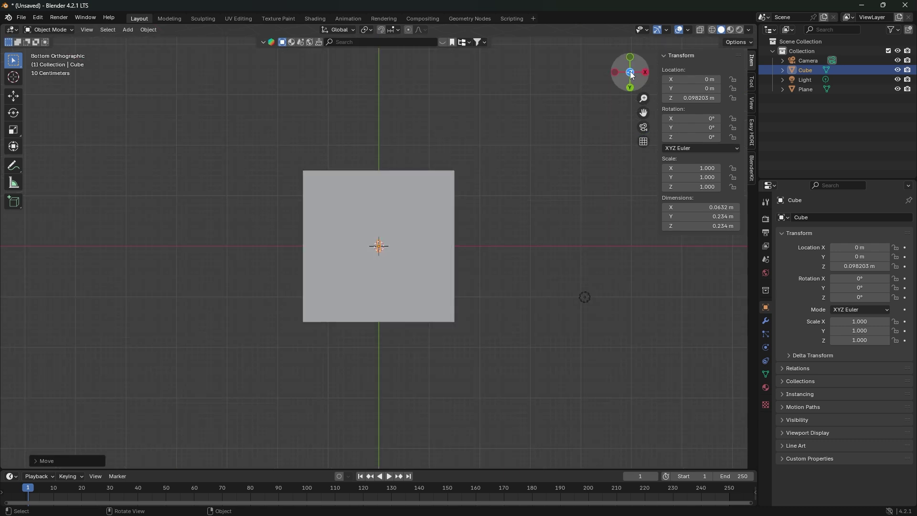
{"action": "left_click", "coordinate": [646, 72]}
{"action": "scroll", "coordinate": [391, 243], "scroll_direction": "up", "scroll_amount": 2}
{"action": "key", "text": "z"}
{"action": "left_click", "coordinate": [430, 303]}
Step: Move the block to the plane's corner, at about X 1.456 m and Y -1.38 m
{"action": "middle_click_drag", "start_coordinate": [383, 291], "coordinate": [433, 332]}
{"action": "scroll", "coordinate": [434, 331], "scroll_direction": "down", "scroll_amount": 7}
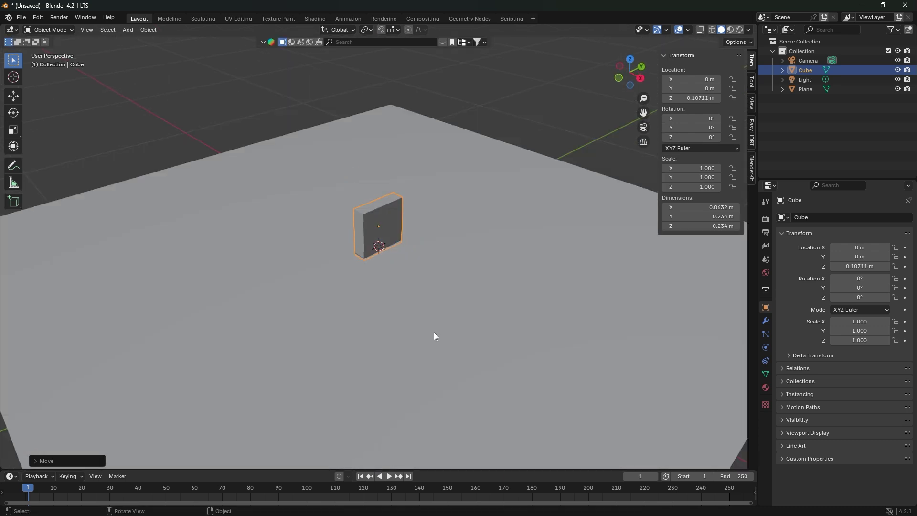
{"action": "key", "text": "g"}
{"action": "key", "text": "x"}
{"action": "left_click", "coordinate": [527, 405]}
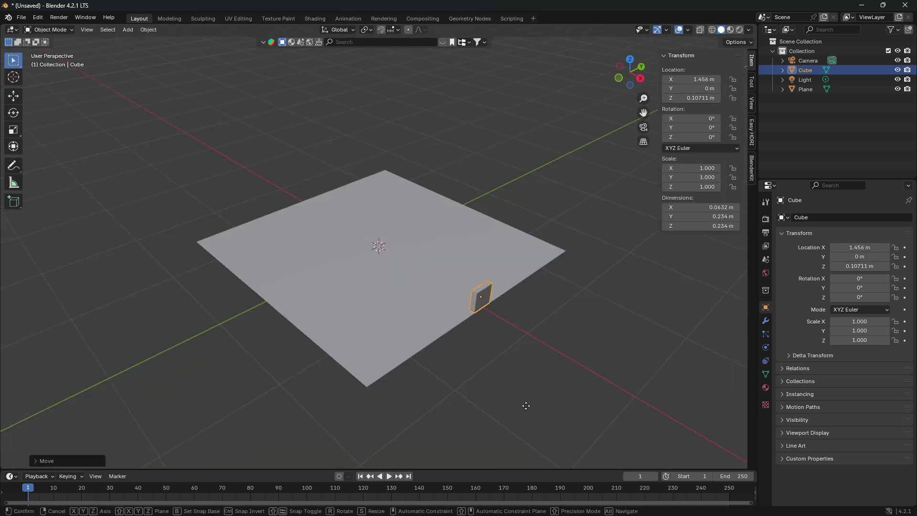
{"action": "key", "text": "g"}
{"action": "key", "text": "y"}
{"action": "left_click", "coordinate": [353, 38]}
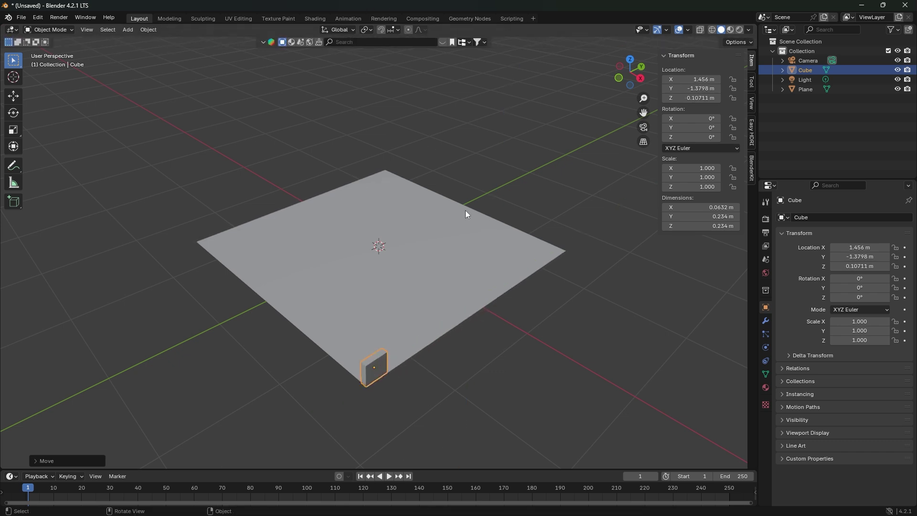
Step: Add an Array modifier to the block with a count of 12 and relative offset factors X 0 and Y 1.1
{"action": "middle_click_drag", "start_coordinate": [466, 210], "coordinate": [487, 217]}
{"action": "left_click", "coordinate": [766, 320]}
{"action": "mouse_move", "coordinate": [792, 248]}
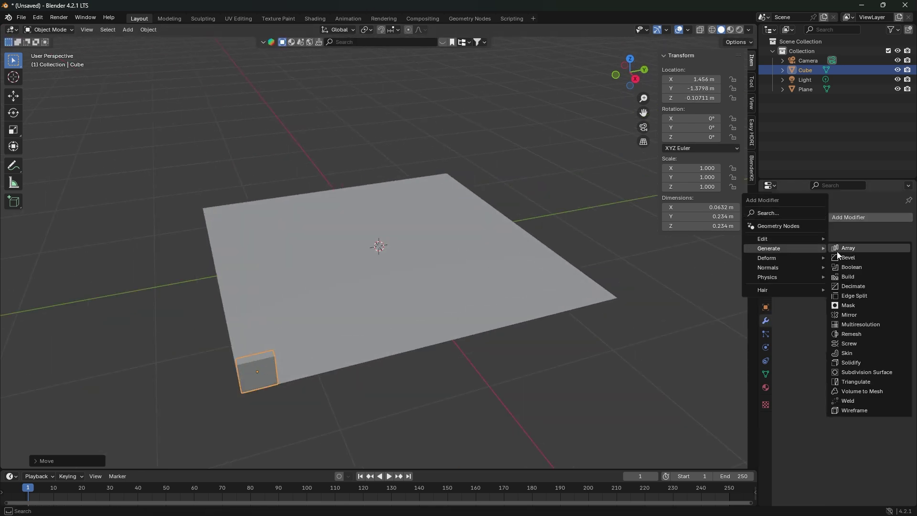
{"action": "left_click", "coordinate": [837, 249]}
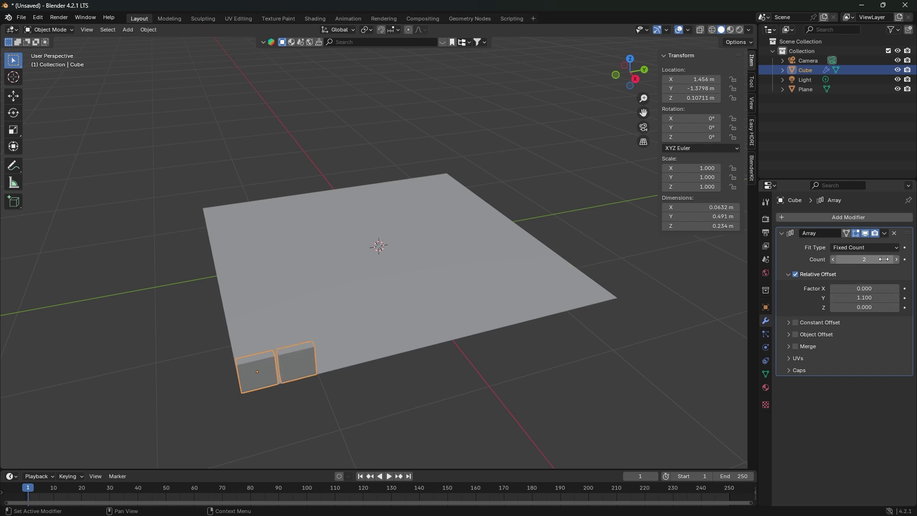
Step: Pull the block's top face up to about 1.94 m to form a plank, with beveled edges and six horizontal loop cuts
{"action": "key", "text": "Tab"}
{"action": "key", "text": "3"}
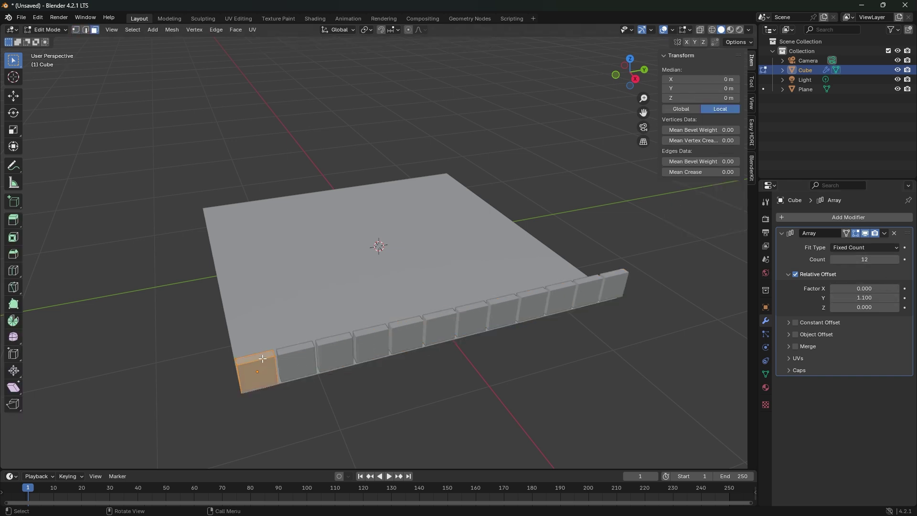
{"action": "left_click", "coordinate": [272, 168]}
{"action": "scroll", "coordinate": [328, 206], "scroll_direction": "down", "scroll_amount": 3}
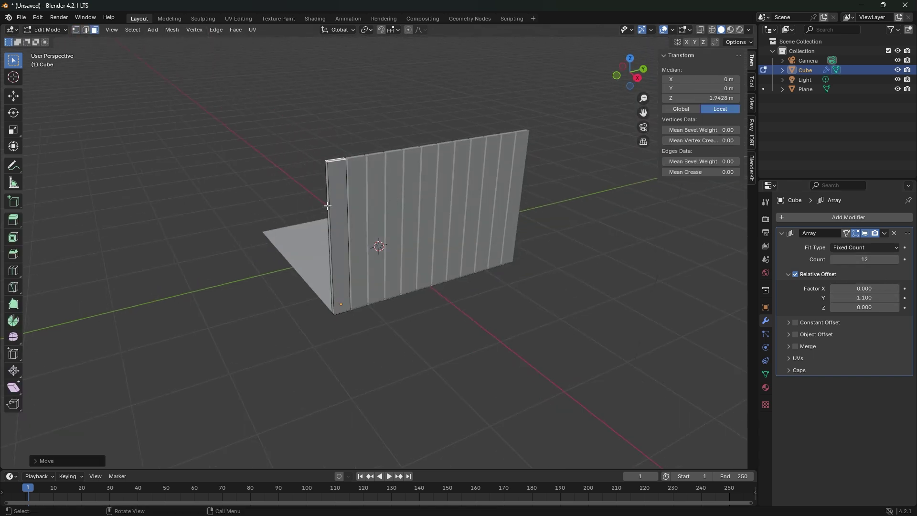
{"action": "left_click", "coordinate": [351, 207]}
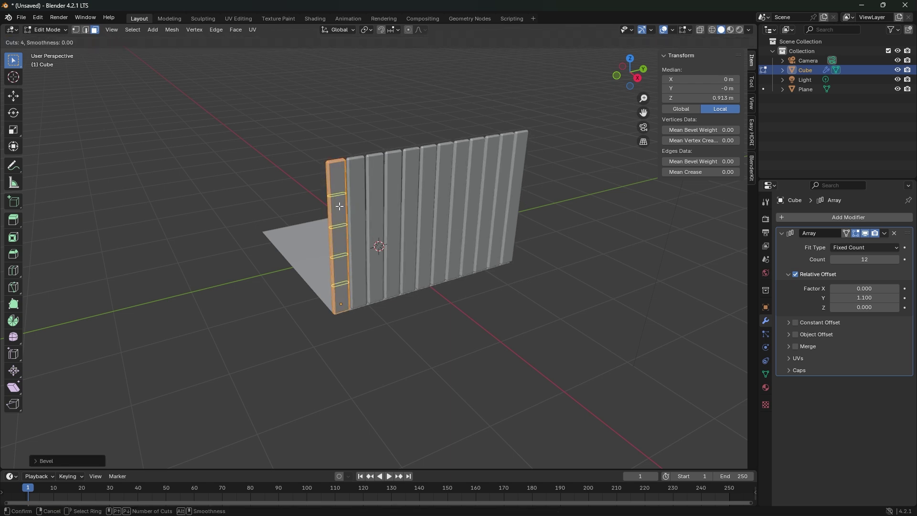
{"action": "key", "text": "Tab"}
Step: Apply the Array modifier on the plank wall
{"action": "middle_click_drag", "start_coordinate": [448, 208], "coordinate": [370, 273]}
{"action": "scroll", "coordinate": [425, 189], "scroll_direction": "up", "scroll_amount": 3}
{"action": "left_click", "coordinate": [885, 233]}
{"action": "left_click", "coordinate": [853, 245]}
Step: In a wireframe side view with the move gizmo shown, shift the top vertices between planks vertically to make the wall's upper edge uneven
{"action": "key", "text": "Tab"}
{"action": "left_click", "coordinate": [633, 76]}
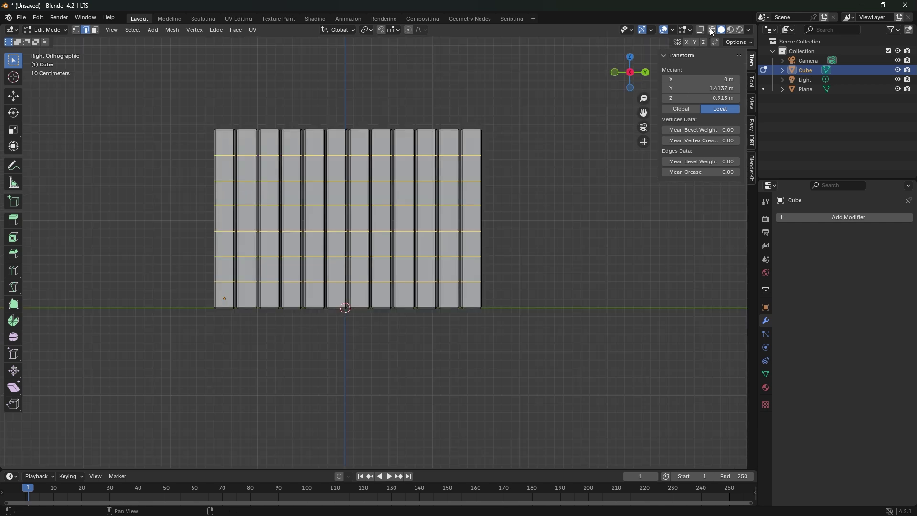
{"action": "left_click", "coordinate": [712, 30]}
{"action": "key", "text": "1"}
{"action": "scroll", "coordinate": [210, 98], "scroll_direction": "up", "scroll_amount": 1}
{"action": "left_click_drag", "start_coordinate": [199, 98], "coordinate": [216, 112]}
{"action": "left_click", "coordinate": [651, 29]}
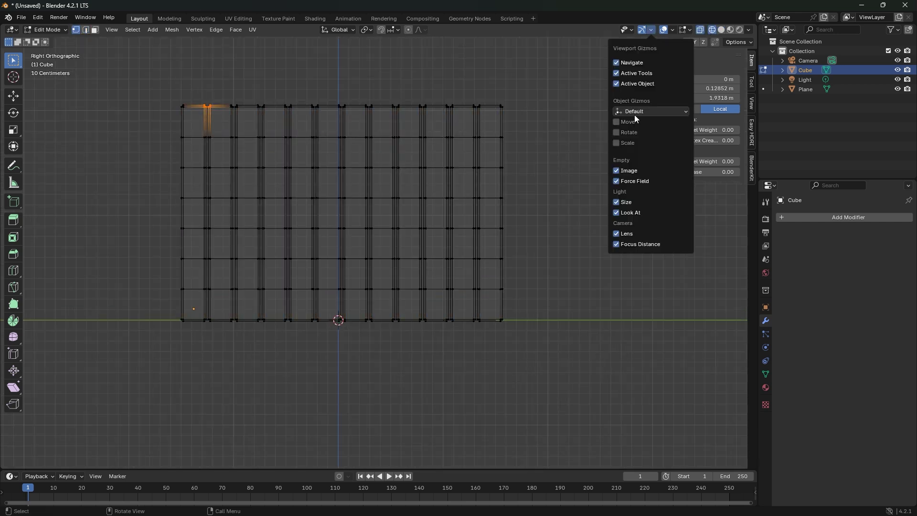
{"action": "left_click", "coordinate": [635, 120]}
{"action": "left_click_drag", "start_coordinate": [208, 79], "coordinate": [207, 76]}
{"action": "left_click_drag", "start_coordinate": [253, 98], "coordinate": [270, 114]}
{"action": "left_click", "coordinate": [397, 104]}
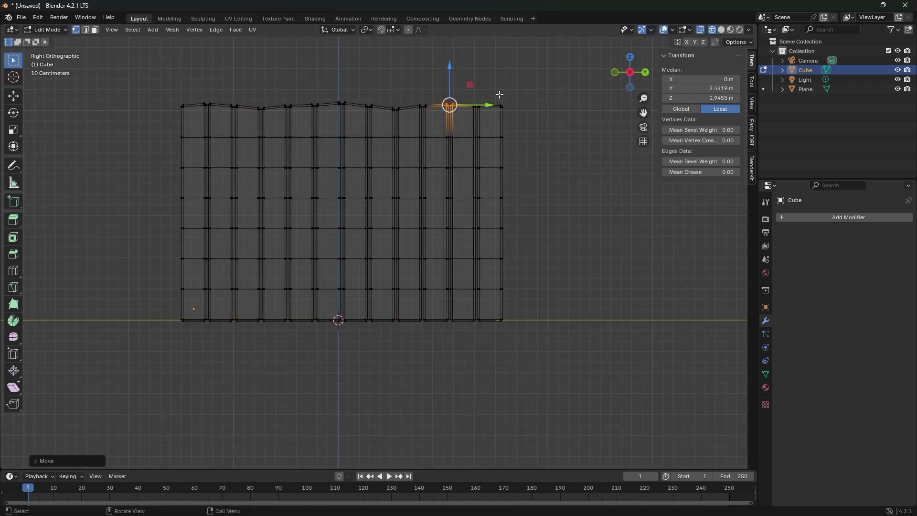
Step: Shift vertex groups along the plank seams and outer edges, mainly sideways, to give the planks crooked outlines, and return to solid shading
{"action": "left_click_drag", "start_coordinate": [435, 249], "coordinate": [415, 270]}
{"action": "left_click_drag", "start_coordinate": [464, 259], "coordinate": [465, 259]}
{"action": "scroll", "coordinate": [289, 264], "scroll_direction": "up", "scroll_amount": 4}
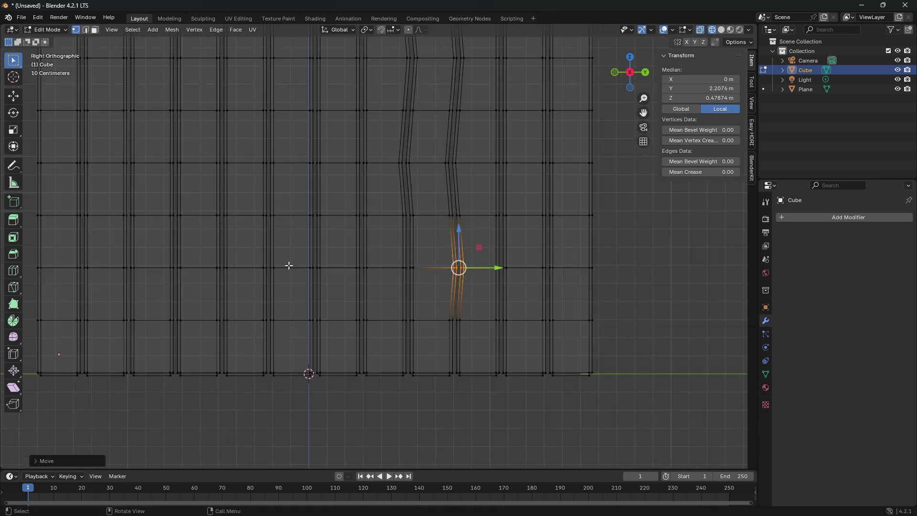
{"action": "left_click_drag", "start_coordinate": [262, 283], "coordinate": [246, 262]}
{"action": "left_click_drag", "start_coordinate": [292, 272], "coordinate": [234, 282]}
{"action": "left_click_drag", "start_coordinate": [280, 272], "coordinate": [277, 272]}
{"action": "left_click_drag", "start_coordinate": [177, 198], "coordinate": [204, 220]}
{"action": "left_click_drag", "start_coordinate": [651, 229], "coordinate": [621, 195]}
{"action": "left_click_drag", "start_coordinate": [669, 209], "coordinate": [671, 209]}
{"action": "left_click_drag", "start_coordinate": [618, 318], "coordinate": [665, 334]}
{"action": "middle_click_drag", "start_coordinate": [306, 200], "coordinate": [418, 285], "text": "shift"}
{"action": "left_click_drag", "start_coordinate": [80, 160], "coordinate": [122, 188]}
{"action": "left_click_drag", "start_coordinate": [127, 167], "coordinate": [124, 166]}
{"action": "middle_click_drag", "start_coordinate": [154, 292], "coordinate": [124, 298], "text": "shift"}
{"action": "left_click_drag", "start_coordinate": [286, 182], "coordinate": [315, 210]}
{"action": "left_click_drag", "start_coordinate": [321, 196], "coordinate": [393, 211]}
{"action": "left_click_drag", "start_coordinate": [399, 197], "coordinate": [402, 196]}
{"action": "left_click_drag", "start_coordinate": [237, 313], "coordinate": [209, 341]}
{"action": "left_click_drag", "start_coordinate": [242, 328], "coordinate": [238, 328]}
{"action": "left_click_drag", "start_coordinate": [221, 290], "coordinate": [221, 288]}
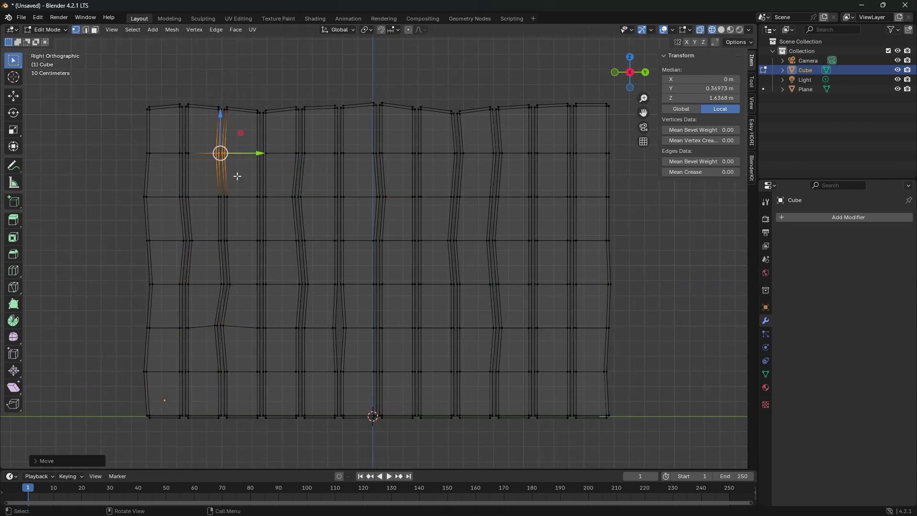
{"action": "key", "text": "Tab"}
{"action": "mouse_move", "coordinate": [238, 176]}
{"action": "middle_mouse_down"}
{"action": "mouse_move", "coordinate": [201, 201]}
{"action": "mouse_move", "coordinate": [268, 191]}
{"action": "middle_mouse_up"}
{"action": "key", "text": "shift+z"}
Step: Add a second cube and shape it into a beveled crossbar about 2.79 m long and 0.08 m thick
{"action": "scroll", "coordinate": [383, 319], "scroll_direction": "down", "scroll_amount": 4}
{"action": "key", "text": "shift+a"}
{"action": "mouse_move", "coordinate": [403, 329]}
{"action": "left_click", "coordinate": [451, 337]}
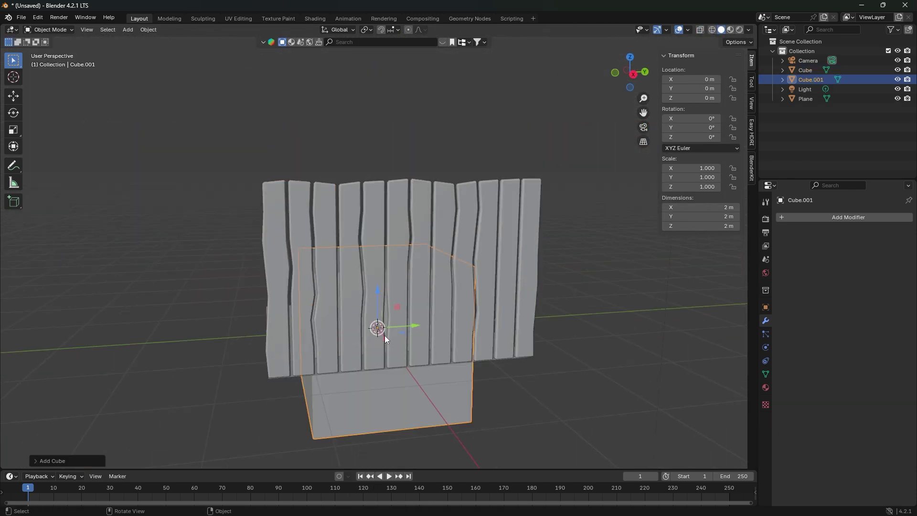
{"action": "key", "text": "Tab"}
{"action": "key", "text": "s"}
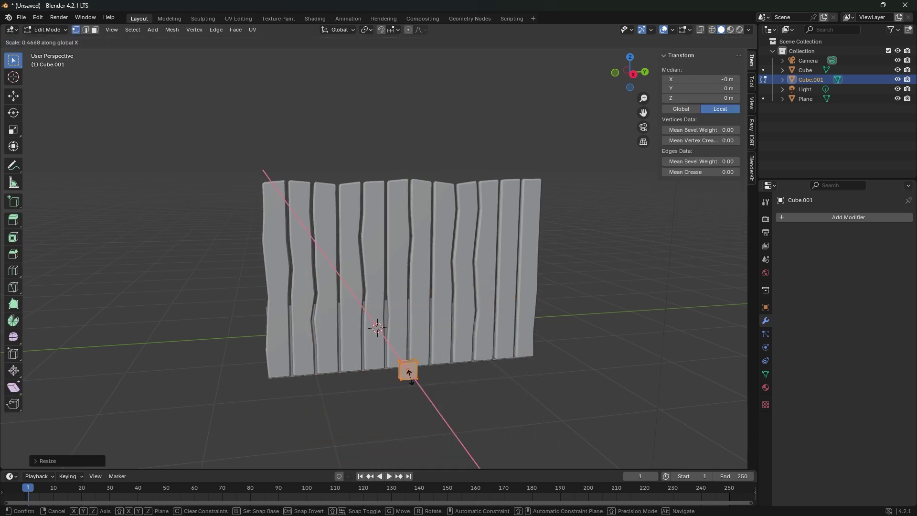
{"action": "key", "text": "y"}
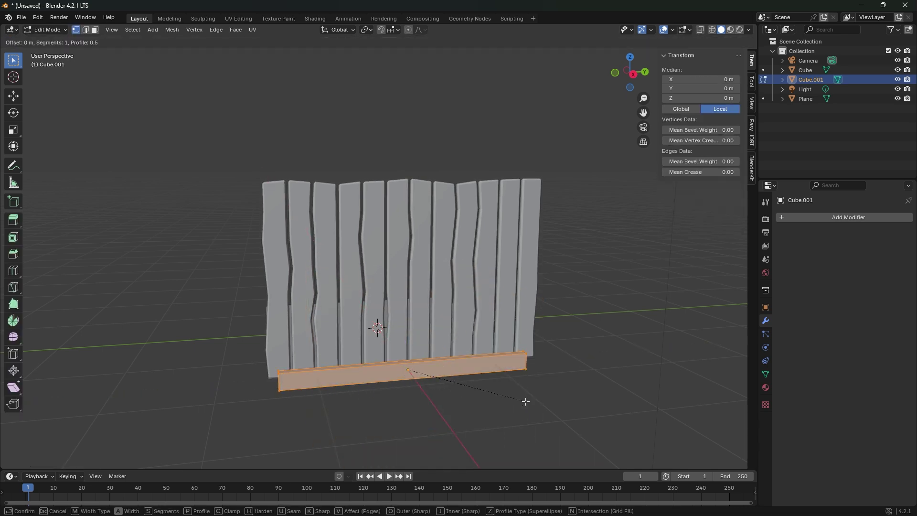
{"action": "left_click", "coordinate": [526, 402]}
Step: Place the crossbar against the planks at about X 1.5 m and raise it to about Z 1.61 m
{"action": "middle_click_drag", "start_coordinate": [437, 401], "coordinate": [500, 400]}
{"action": "key", "text": "Tab"}
{"action": "key", "text": "g"}
{"action": "key", "text": "x"}
{"action": "left_click", "coordinate": [497, 397]}
{"action": "key", "text": "g"}
{"action": "key", "text": "z"}
{"action": "left_click", "coordinate": [497, 267]}
Step: Add seven loop cuts across the crossbar and shift its vertex groups up and down to bend it unevenly
{"action": "middle_click_drag", "start_coordinate": [516, 239], "coordinate": [454, 229]}
{"action": "key", "text": "Tab"}
{"action": "key", "text": "ctrl+r"}
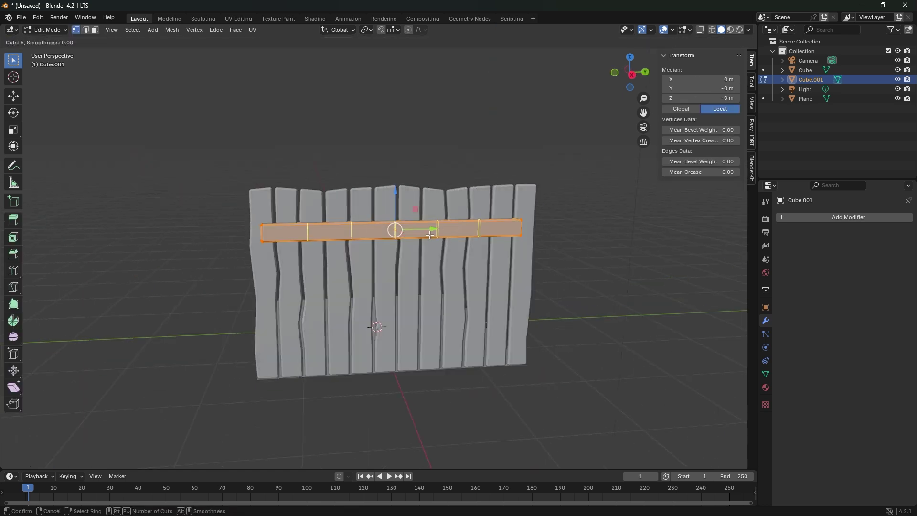
{"action": "key", "text": "shift+z"}
{"action": "middle_click_drag", "start_coordinate": [375, 232], "coordinate": [362, 225]}
{"action": "left_click_drag", "start_coordinate": [363, 207], "coordinate": [339, 241]}
{"action": "left_click_drag", "start_coordinate": [350, 200], "coordinate": [350, 198]}
{"action": "left_click_drag", "start_coordinate": [402, 207], "coordinate": [428, 241]}
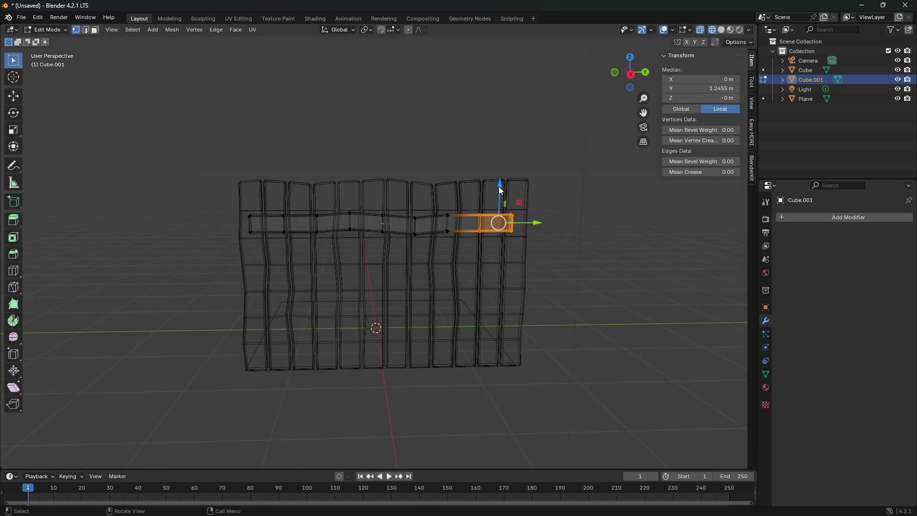
{"action": "left_click_drag", "start_coordinate": [237, 252], "coordinate": [235, 251]}
{"action": "left_click_drag", "start_coordinate": [267, 188], "coordinate": [266, 192]}
{"action": "key", "text": "Tab"}
Step: Duplicate the crossbar, lower the copy to about Z 0.61 m and rotate it 180 degrees about X
{"action": "middle_click_drag", "start_coordinate": [394, 252], "coordinate": [415, 251]}
{"action": "key", "text": "shift+d"}
{"action": "key", "text": "Escape"}
{"action": "left_click_drag", "start_coordinate": [424, 196], "coordinate": [424, 284]}
{"action": "key", "text": "r"}
{"action": "key", "text": "x"}
{"action": "key", "text": "1"}
{"action": "key", "text": "8"}
{"action": "key", "text": "0"}
{"action": "key", "text": "Return"}
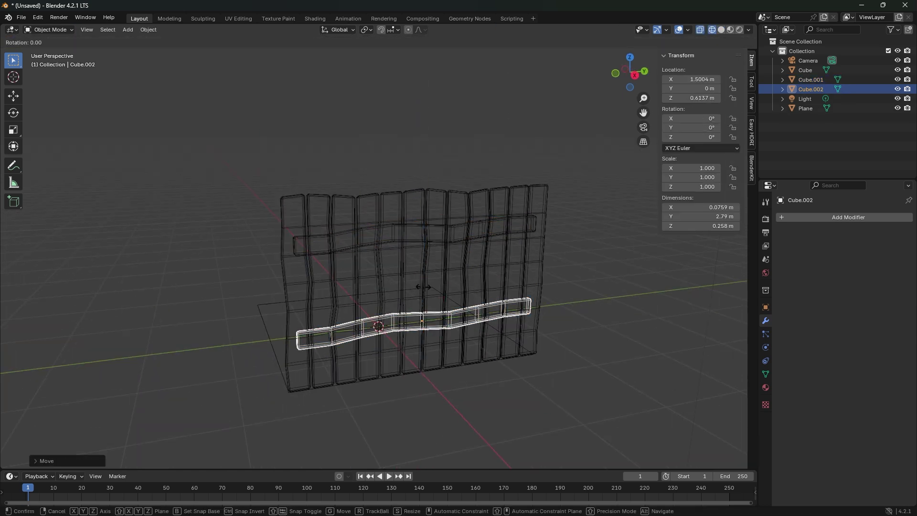
Step: Return to solid shading and UV-unwrap all faces of the plank wall
{"action": "left_click", "coordinate": [721, 30]}
{"action": "middle_click_drag", "start_coordinate": [503, 251], "coordinate": [460, 251]}
{"action": "left_click", "coordinate": [459, 250]}
{"action": "key", "text": "Tab"}
{"action": "key", "text": "a"}
{"action": "key", "text": "u"}
{"action": "left_click", "coordinate": [460, 251]}
{"action": "key", "text": "Return"}
{"action": "key", "text": "Tab"}
Step: UV-unwrap all faces of the lower crossbar
{"action": "left_click", "coordinate": [398, 302]}
{"action": "key", "text": "Tab"}
{"action": "key", "text": "a"}
{"action": "key", "text": "u"}
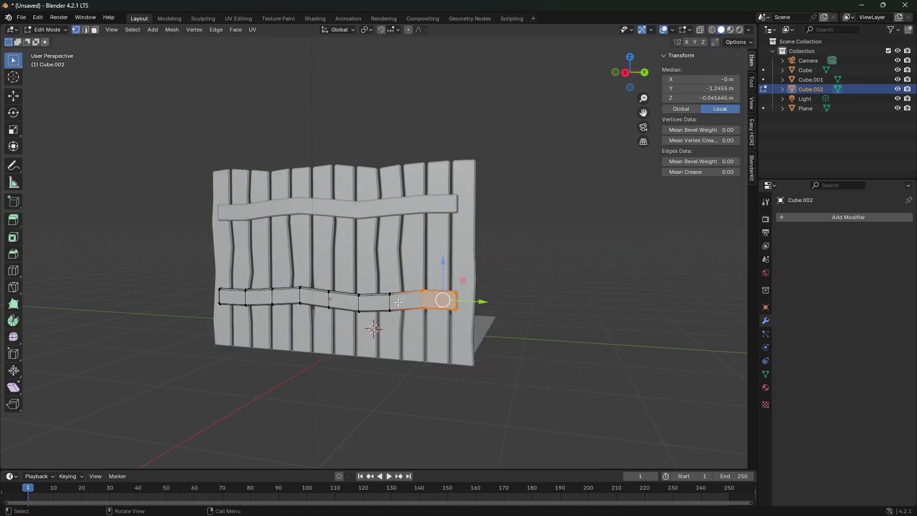
{"action": "left_click", "coordinate": [397, 302]}
{"action": "key", "text": "Return"}
{"action": "key", "text": "Tab"}
Step: UV-unwrap all faces of the upper crossbar
{"action": "left_click", "coordinate": [374, 212]}
{"action": "key", "text": "Tab"}
{"action": "key", "text": "a"}
{"action": "key", "text": "u"}
{"action": "left_click", "coordinate": [374, 212]}
{"action": "key", "text": "Return"}
{"action": "key", "text": "Tab"}
Step: Scale both crossbars together along Y to span the plank wall and join them into one object
{"action": "middle_click_drag", "start_coordinate": [375, 211], "coordinate": [380, 213]}
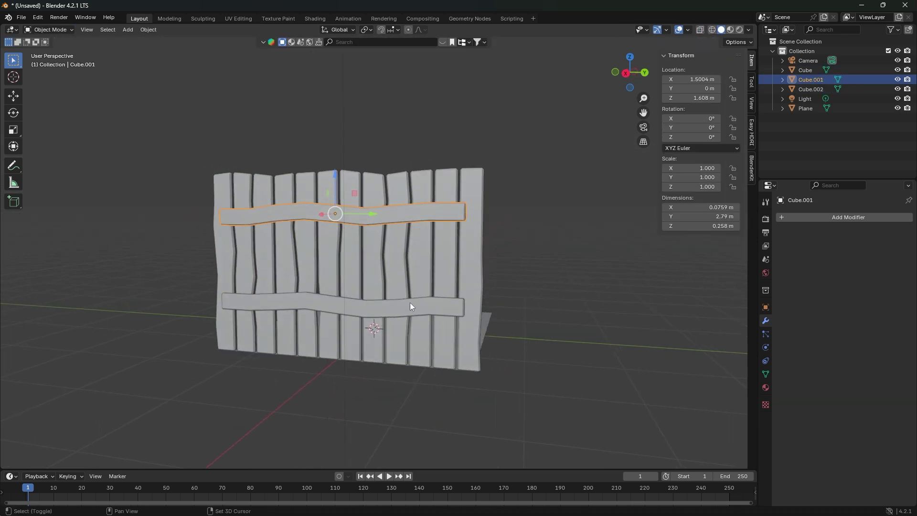
{"action": "left_click", "coordinate": [410, 302], "text": "shift"}
{"action": "key", "text": "s"}
{"action": "key", "text": "y"}
{"action": "right_click", "coordinate": [414, 311]}
{"action": "middle_click_drag", "start_coordinate": [413, 314], "coordinate": [483, 286]}
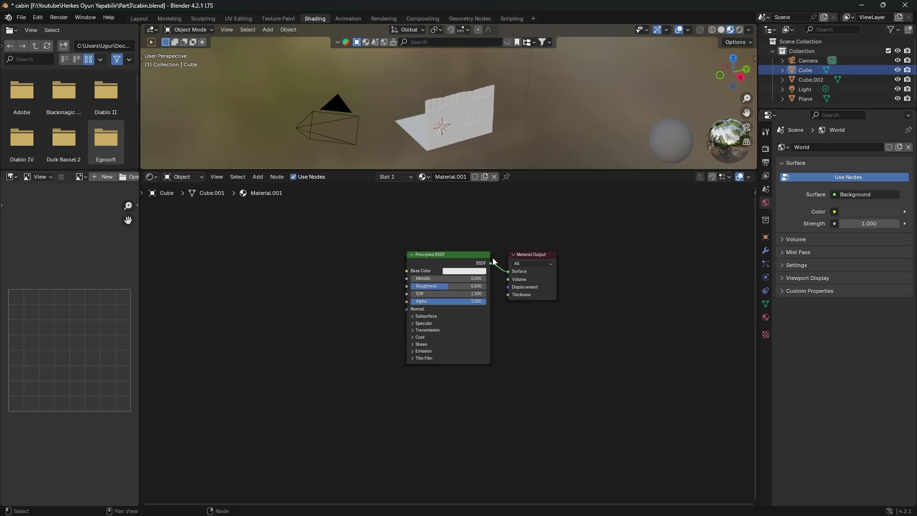
Step: Assign the existing rough_wood material to the plank wall and review its texture nodes
{"action": "left_click", "coordinate": [424, 178]}
{"action": "left_click", "coordinate": [457, 201]}
{"action": "scroll", "coordinate": [442, 277], "scroll_direction": "down", "scroll_amount": 2}
{"action": "middle_click_drag", "start_coordinate": [421, 244], "coordinate": [606, 282]}
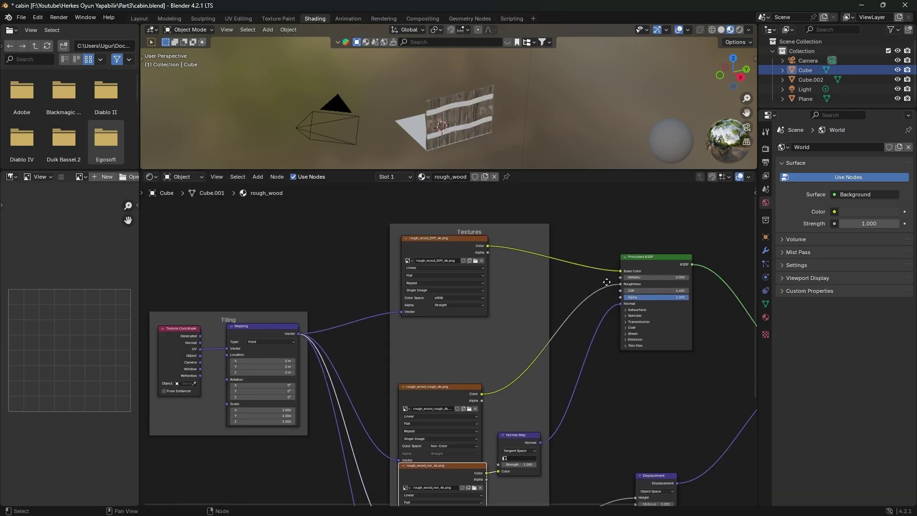
{"action": "scroll", "coordinate": [606, 282], "scroll_direction": "up", "scroll_amount": 3}
{"action": "left_click", "coordinate": [483, 237]}
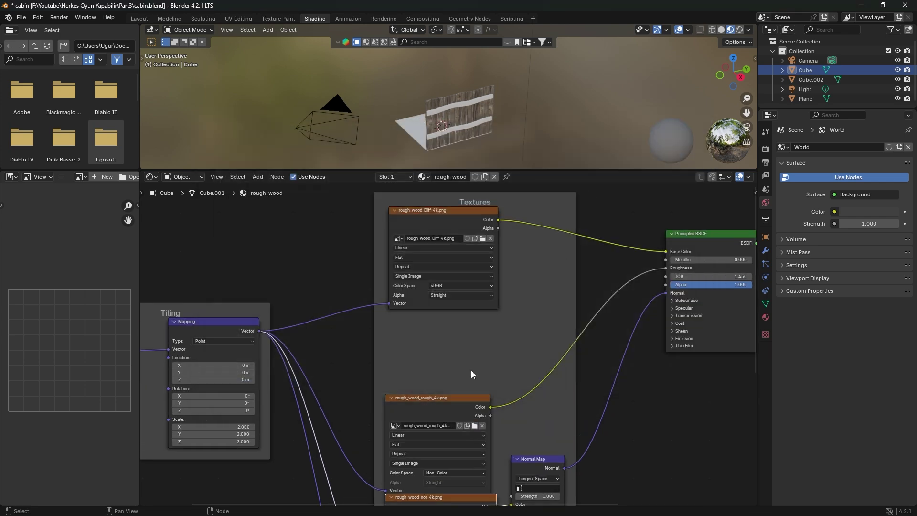
{"action": "scroll", "coordinate": [472, 374], "scroll_direction": "down", "scroll_amount": 5, "text": "shift"}
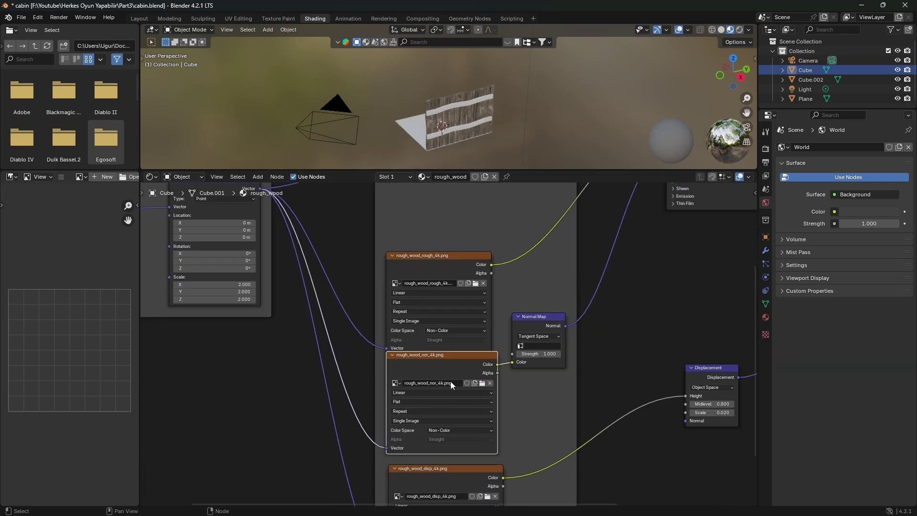
Step: Point the normal and displacement image nodes to the downloaded 2K texture files, including rough_wood_nor_gl_2k.exr
{"action": "left_click", "coordinate": [482, 383]}
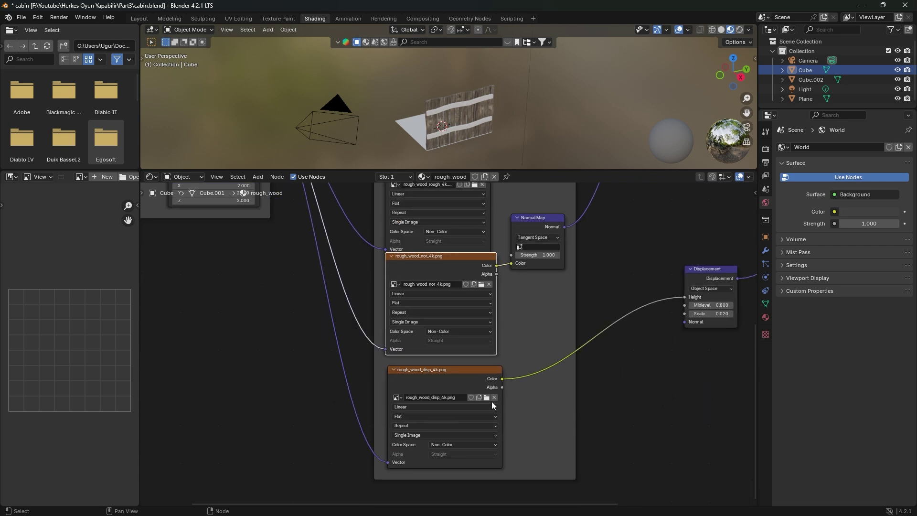
{"action": "left_click", "coordinate": [487, 397]}
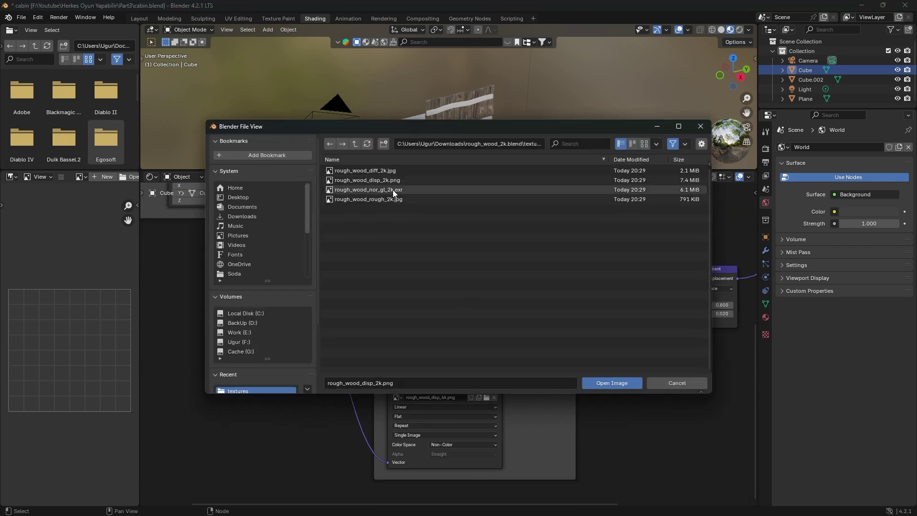
{"action": "double_click", "coordinate": [393, 190]}
Step: Assign the existing rough_wood material to the joined crossbars and return the viewport to solid shading
{"action": "scroll", "coordinate": [423, 271], "scroll_direction": "up", "scroll_amount": 2, "text": "shift"}
{"action": "left_click", "coordinate": [440, 114]}
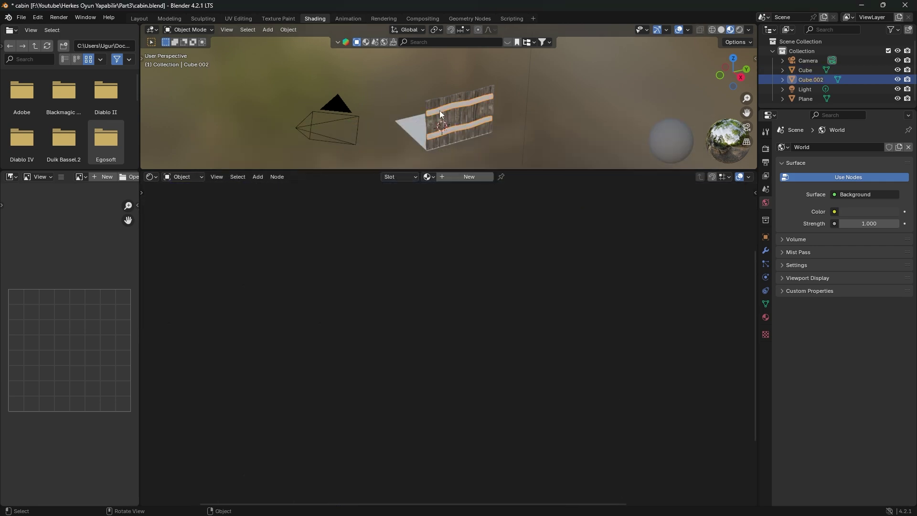
{"action": "left_click", "coordinate": [455, 210]}
{"action": "middle_click_drag", "start_coordinate": [497, 119], "coordinate": [454, 93]}
{"action": "scroll", "coordinate": [445, 107], "scroll_direction": "up", "scroll_amount": 5}
{"action": "scroll", "coordinate": [454, 117], "scroll_direction": "down", "scroll_amount": 3}
{"action": "left_click", "coordinate": [722, 30]}
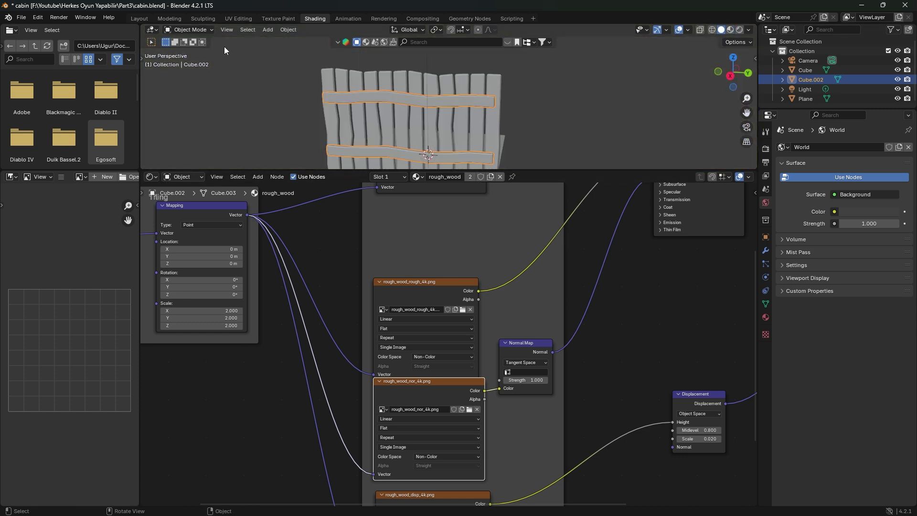
Step: Join the crossbars and the plank wall into one object in the Modeling workspace, and duplicate it in place
{"action": "left_click", "coordinate": [169, 18]}
{"action": "left_click", "coordinate": [448, 273], "text": "shift"}
{"action": "key", "text": "ctrl+j"}
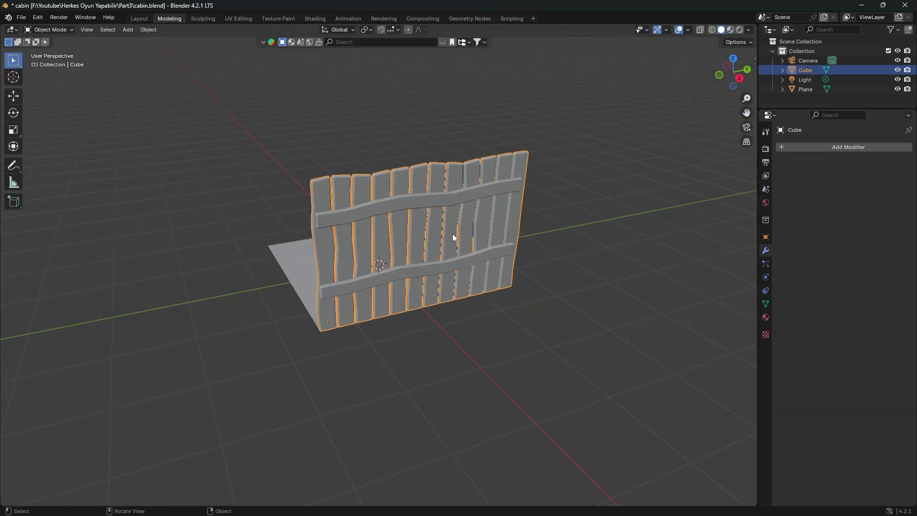
{"action": "key", "text": "shift+d"}
{"action": "right_click", "coordinate": [452, 233]}
{"action": "key", "text": "r"}
{"action": "key", "text": "z"}
{"action": "key", "text": "9"}
{"action": "key", "text": "0"}
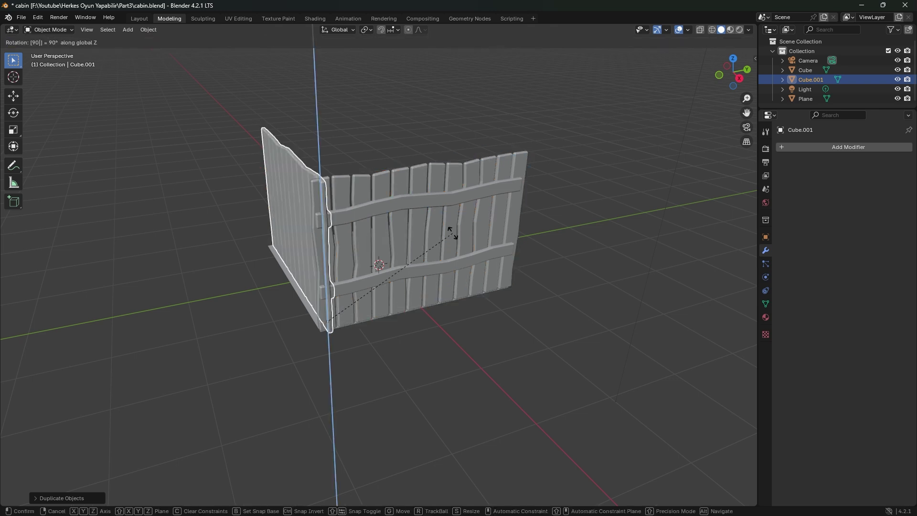
{"action": "right_click", "coordinate": [452, 233]}
Step: Rotate the duplicated wall -90° around Z and move it along X onto the adjacent edge of the floor
{"action": "key", "text": "r"}
{"action": "key", "text": "z"}
{"action": "key", "text": "minus"}
{"action": "key", "text": "9"}
{"action": "key", "text": "0"}
{"action": "key", "text": "Return"}
{"action": "middle_click_drag", "start_coordinate": [452, 233], "coordinate": [438, 318]}
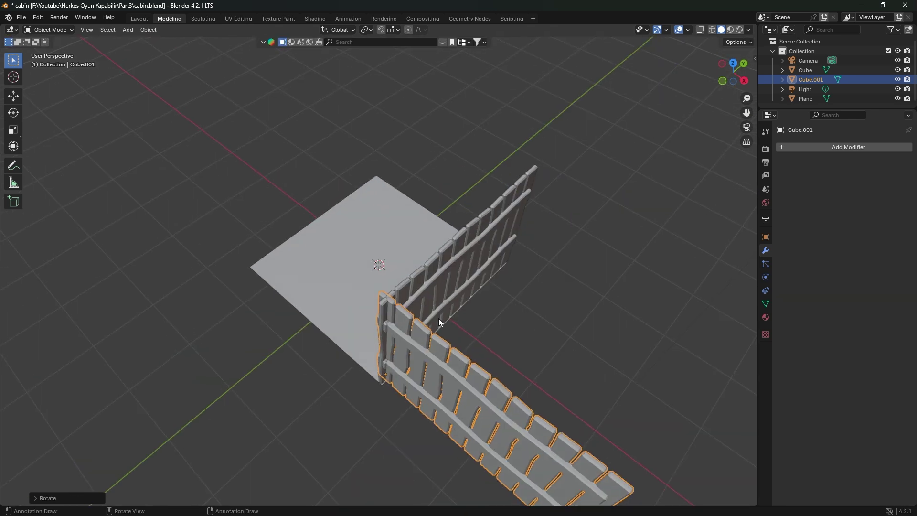
{"action": "key", "text": "g"}
{"action": "key", "text": "x"}
{"action": "left_click", "coordinate": [388, 306]}
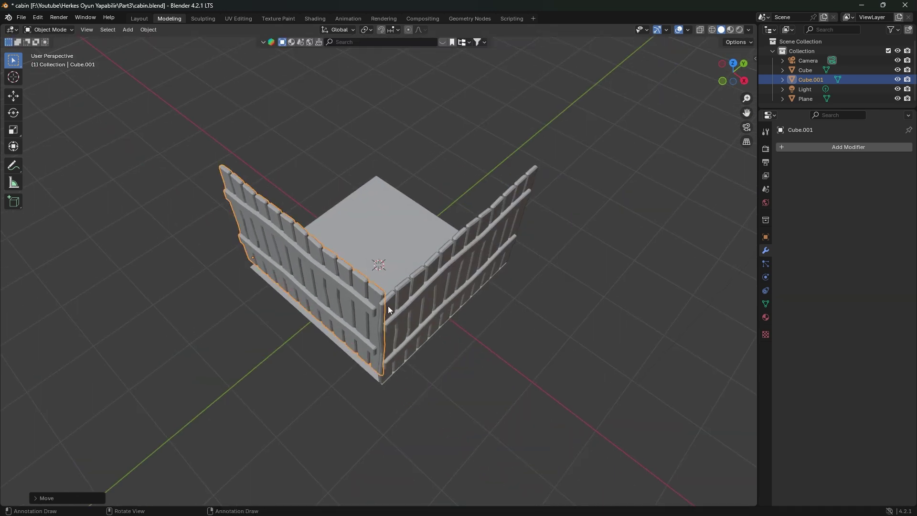
Step: Duplicate the side wall in place and rotate the copy 180° around Z
{"action": "middle_click_drag", "start_coordinate": [388, 309], "coordinate": [377, 294]}
{"action": "key", "text": "shift+d"}
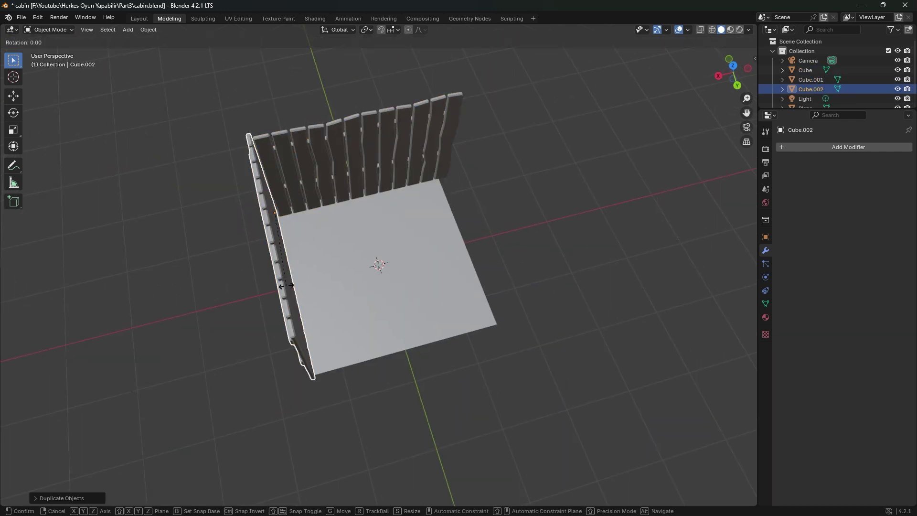
{"action": "key", "text": "x"}
{"action": "right_click", "coordinate": [286, 286]}
{"action": "key", "text": "r"}
{"action": "key", "text": "z"}
{"action": "key", "text": "1"}
{"action": "key", "text": "8"}
{"action": "key", "text": "0"}
{"action": "key", "text": "Return"}
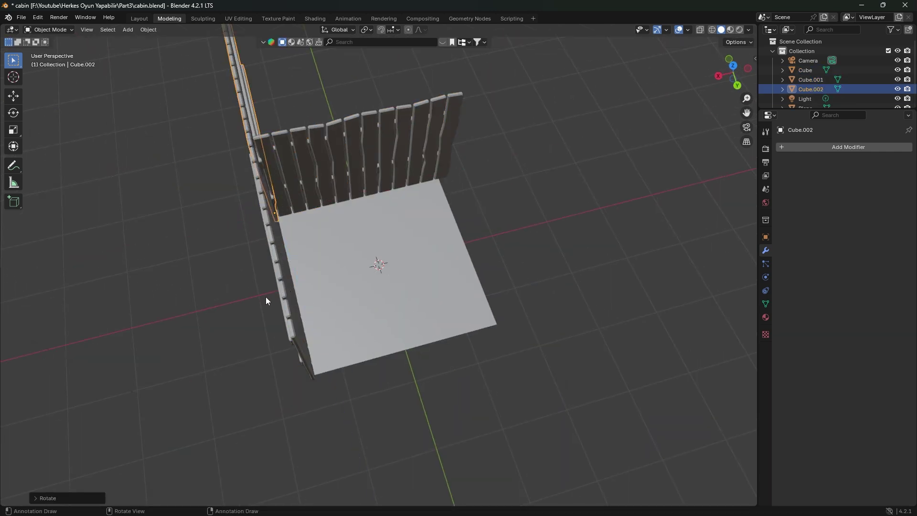
Step: Move the rotated side wall along X and Y to the opposite edge of the floor
{"action": "key", "text": "g"}
{"action": "key", "text": "x"}
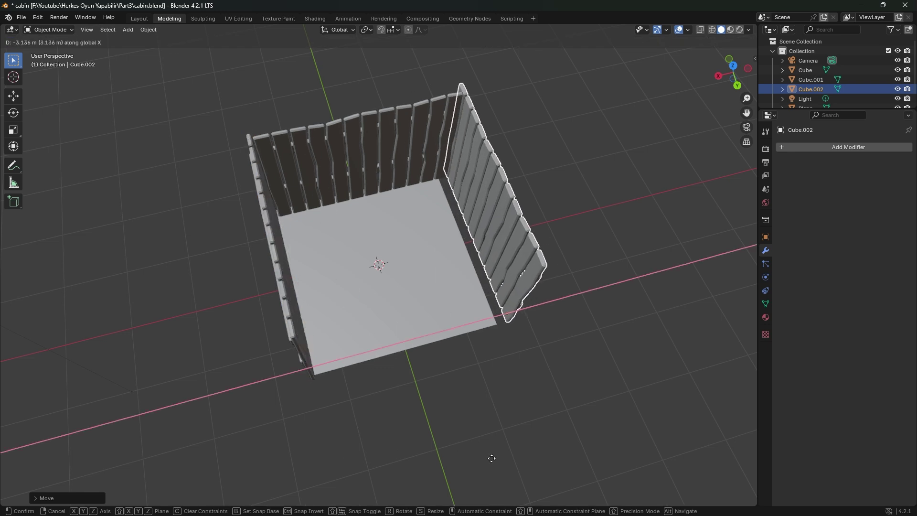
{"action": "key", "text": "y"}
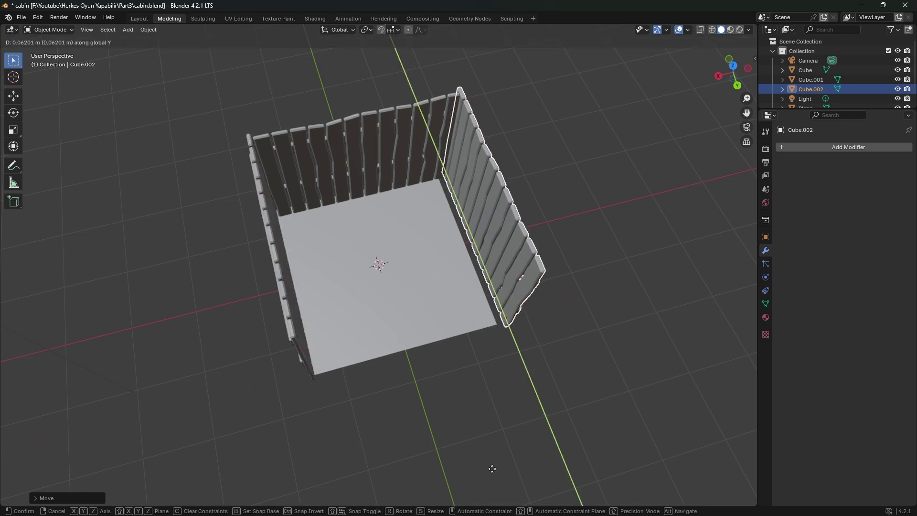
{"action": "left_click", "coordinate": [492, 468]}
Step: Duplicate the back wall in place and rotate the copy 180° around Z
{"action": "middle_click_drag", "start_coordinate": [376, 165], "coordinate": [389, 163]}
{"action": "left_click", "coordinate": [388, 163]}
{"action": "key", "text": "shift+d"}
{"action": "type", "text": "rz"}
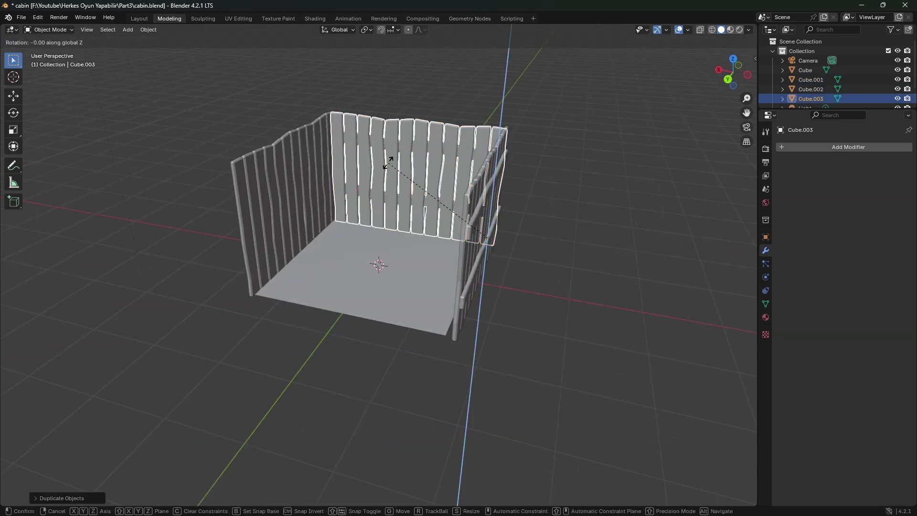
{"action": "type", "text": "180"}
{"action": "key", "text": "Return"}
Step: Move the rotated back-wall copy along Y and X to close the open front side of the floor
{"action": "middle_click_drag", "start_coordinate": [537, 296], "coordinate": [511, 315]}
{"action": "key", "text": "g"}
{"action": "key", "text": "y"}
{"action": "left_click", "coordinate": [456, 420]}
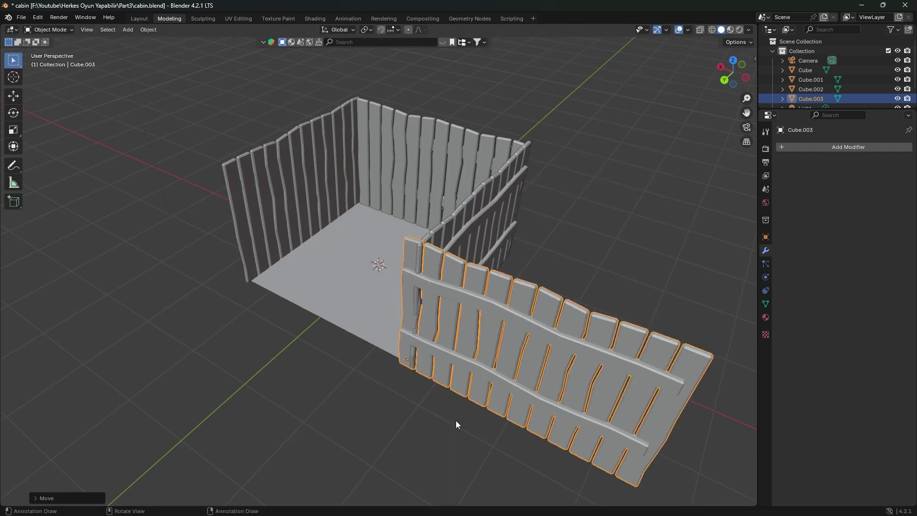
{"action": "key", "text": "g"}
{"action": "key", "text": "x"}
{"action": "left_click", "coordinate": [305, 331]}
Step: Delete both crossbars and the middle planks of the front wall to open a doorway
{"action": "middle_click_drag", "start_coordinate": [305, 332], "coordinate": [373, 322]}
{"action": "key", "text": "Tab"}
{"action": "left_click", "coordinate": [374, 228]}
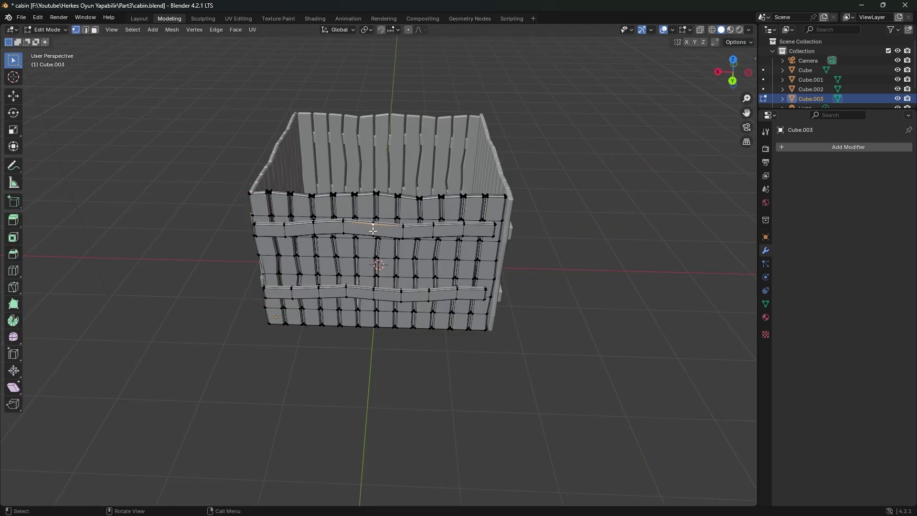
{"action": "key", "text": "x"}
{"action": "left_click", "coordinate": [374, 292]}
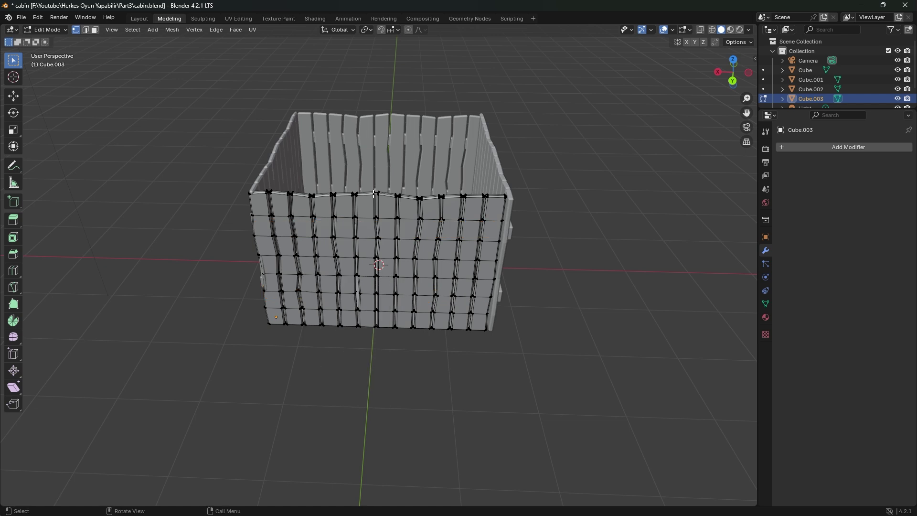
{"action": "key", "text": "x"}
{"action": "left_click", "coordinate": [402, 198]}
{"action": "key", "text": "Tab"}
Step: Switch the viewport to material preview and delete the floor plane
{"action": "middle_click_drag", "start_coordinate": [402, 198], "coordinate": [495, 349]}
{"action": "left_click", "coordinate": [731, 30]}
{"action": "middle_click_drag", "start_coordinate": [514, 272], "coordinate": [454, 237]}
{"action": "left_click", "coordinate": [535, 239]}
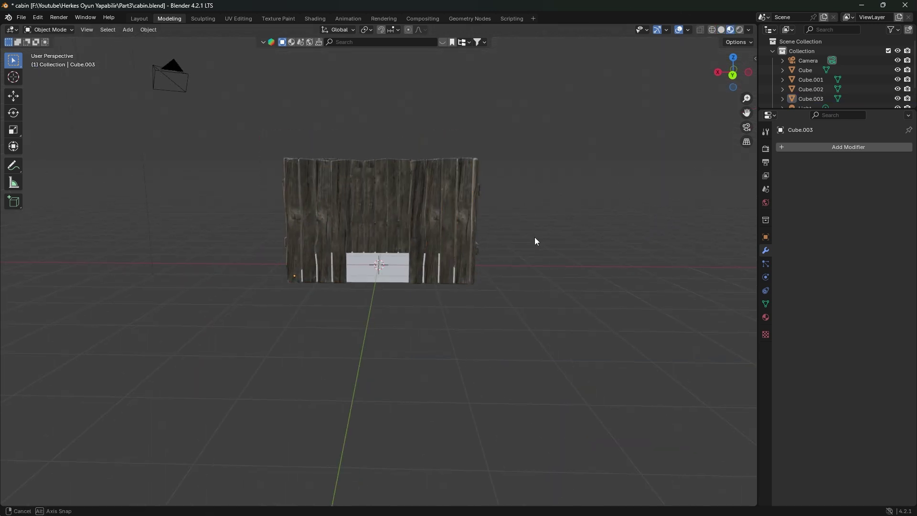
{"action": "middle_click_drag", "start_coordinate": [535, 238], "coordinate": [473, 249]}
{"action": "scroll", "coordinate": [382, 263], "scroll_direction": "up", "scroll_amount": 4}
{"action": "left_click", "coordinate": [290, 281]}
{"action": "key", "text": "Delete"}
Step: Add a cube, scale its mesh down and move it about 1.4 m along Y to the doorway
{"action": "middle_click_drag", "start_coordinate": [289, 280], "coordinate": [430, 328]}
{"action": "key", "text": "shift+a"}
{"action": "mouse_move", "coordinate": [430, 325]}
{"action": "left_click", "coordinate": [476, 332]}
{"action": "key", "text": "Tab"}
{"action": "key", "text": "s"}
{"action": "left_click", "coordinate": [420, 293]}
{"action": "key", "text": "Tab"}
{"action": "key", "text": "g"}
{"action": "key", "text": "y"}
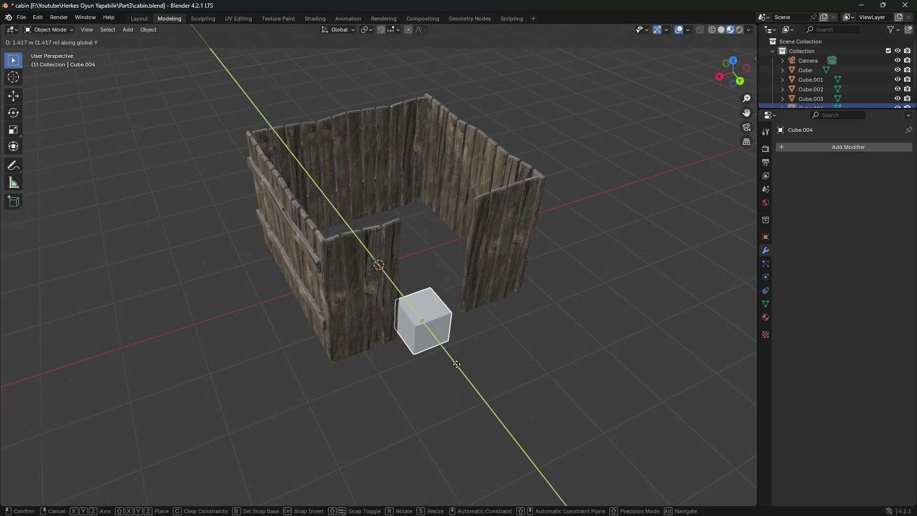
{"action": "left_click", "coordinate": [471, 358]}
Step: Flatten the cube along Y and stretch it along X into a board spanning the front wall
{"action": "key", "text": "Tab"}
{"action": "key", "text": "s"}
{"action": "key", "text": "y"}
{"action": "left_click", "coordinate": [423, 332]}
{"action": "key", "text": "s"}
{"action": "key", "text": "x"}
{"action": "left_click", "coordinate": [522, 354]}
Step: Center the board along X and place it on the top edge of the front wall
{"action": "middle_click_drag", "start_coordinate": [578, 348], "coordinate": [542, 320]}
{"action": "key", "text": "Tab"}
{"action": "key", "text": "g"}
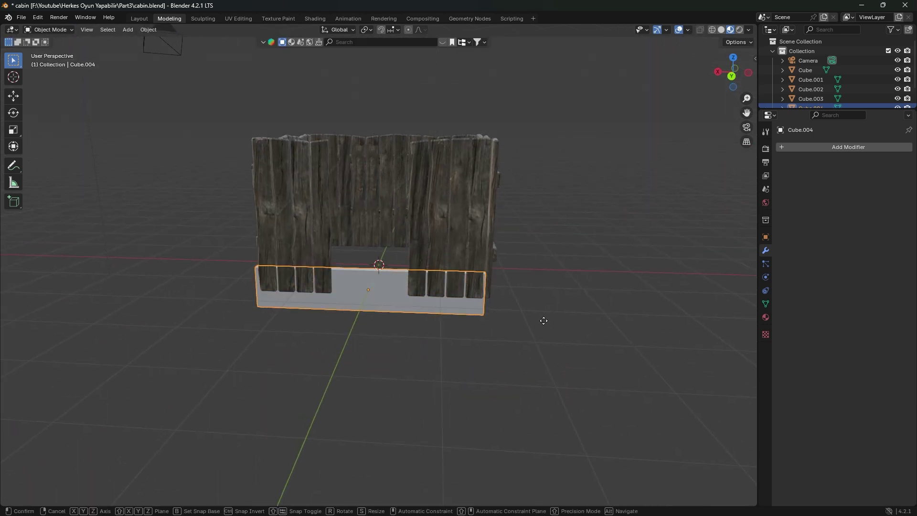
{"action": "key", "text": "x"}
{"action": "left_click", "coordinate": [553, 322]}
{"action": "middle_click_drag", "start_coordinate": [638, 291], "coordinate": [556, 297]}
{"action": "key", "text": "g"}
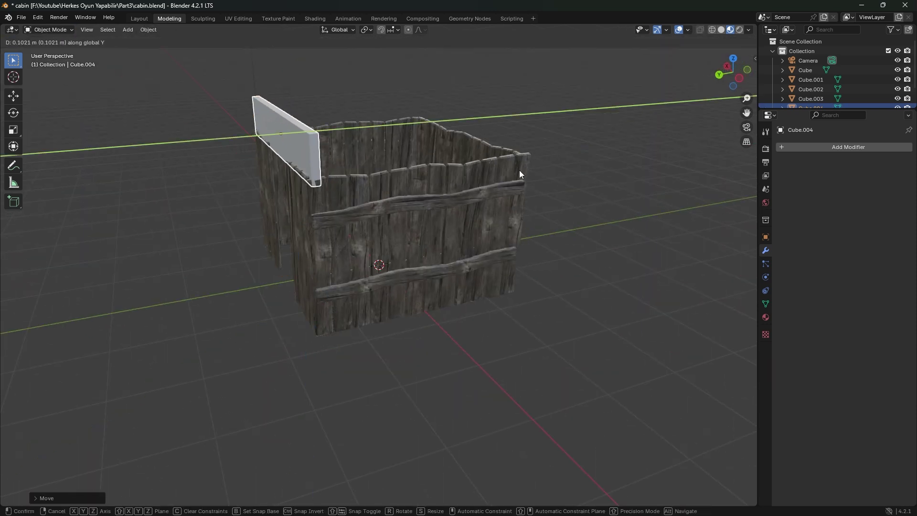
{"action": "left_click", "coordinate": [520, 170]}
Step: Bevel the board's edges and add six evenly spaced vertical loop cuts along its length
{"action": "key", "text": "Tab"}
{"action": "key", "text": "ctrl+b"}
{"action": "middle_click_drag", "start_coordinate": [330, 181], "coordinate": [370, 196]}
{"action": "left_click", "coordinate": [363, 200]}
{"action": "scroll", "coordinate": [369, 200], "scroll_direction": "up", "scroll_amount": 1}
{"action": "left_click", "coordinate": [370, 201]}
{"action": "right_click", "coordinate": [369, 204]}
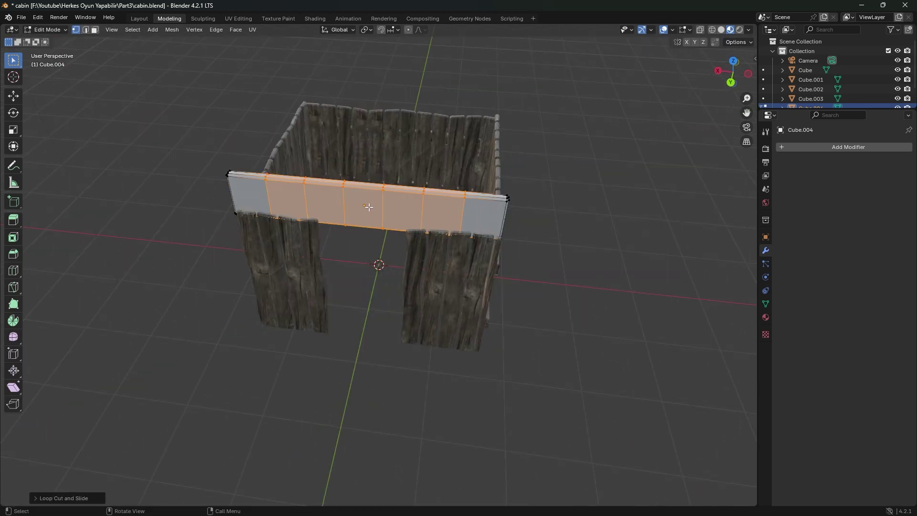
{"action": "key", "text": "Tab"}
Step: UV-unwrap all faces of the board with Smart UV Project and assign the rough_wood material to it
{"action": "middle_click_drag", "start_coordinate": [353, 276], "coordinate": [385, 228]}
{"action": "key", "text": "Tab"}
{"action": "key", "text": "a"}
{"action": "key", "text": "u"}
{"action": "key", "text": "s"}
{"action": "key", "text": "Return"}
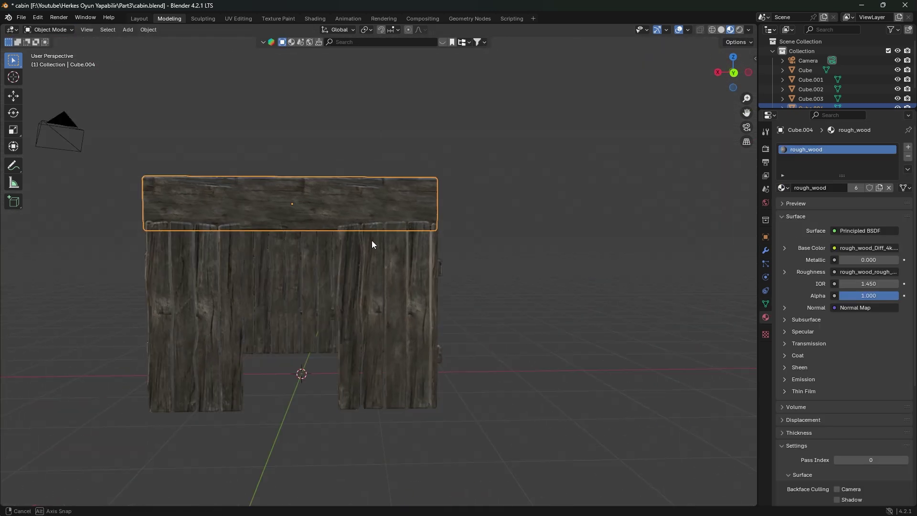
Step: Copy the back wall's planks into a separate roof panel and tilt it about -8° around X above the walls
{"action": "middle_click_drag", "start_coordinate": [372, 240], "coordinate": [380, 265]}
{"action": "key", "text": "alt+q"}
{"action": "left_click", "coordinate": [386, 200]}
{"action": "key", "text": "ctrl+l"}
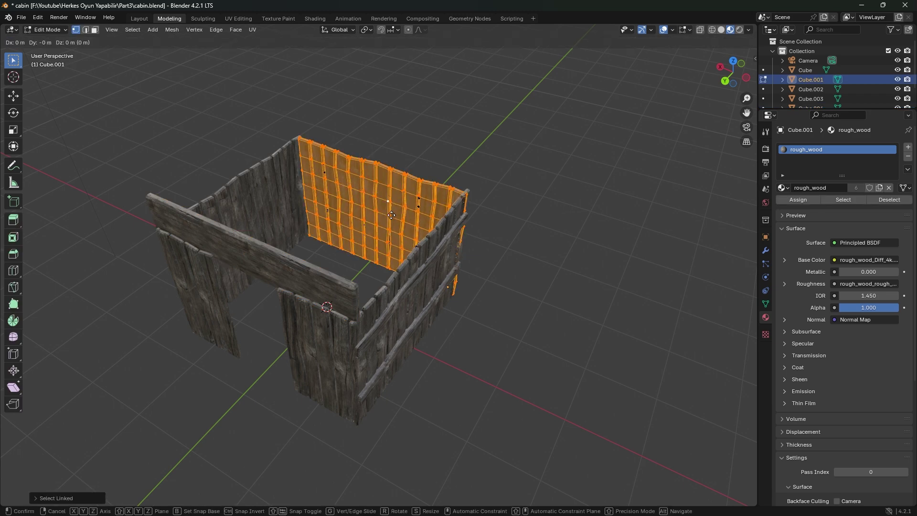
{"action": "key", "text": "Escape"}
{"action": "key", "text": "Tab"}
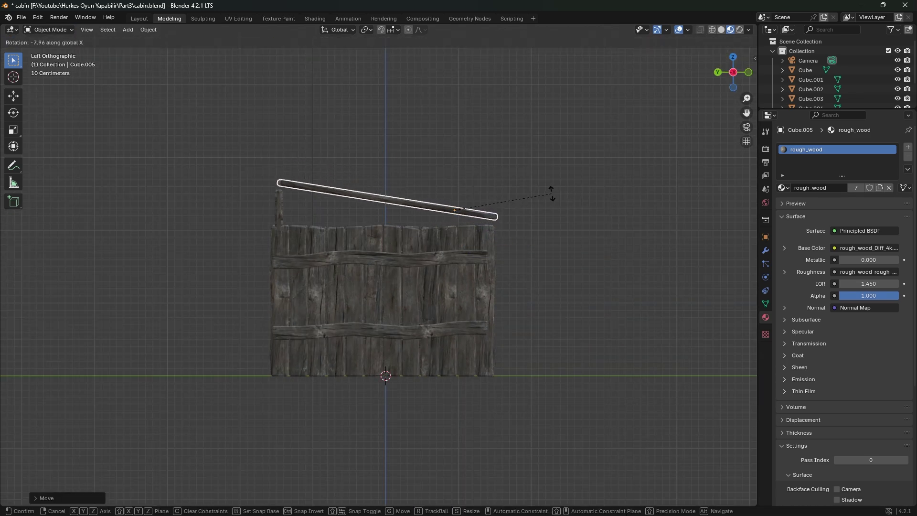
{"action": "left_click", "coordinate": [552, 194]}
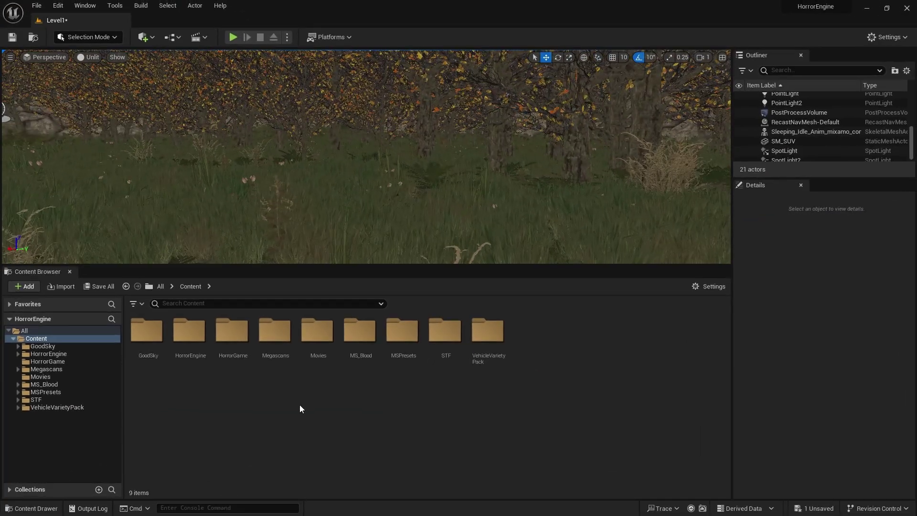
Step: Switch to Unreal Engine, create a folder named Cabin in Content and open it
{"action": "right_click", "coordinate": [297, 408]}
{"action": "left_click", "coordinate": [324, 125]}
{"action": "type", "text": "Cabin"}
{"action": "key", "text": "Return"}
{"action": "key", "text": "Return"}
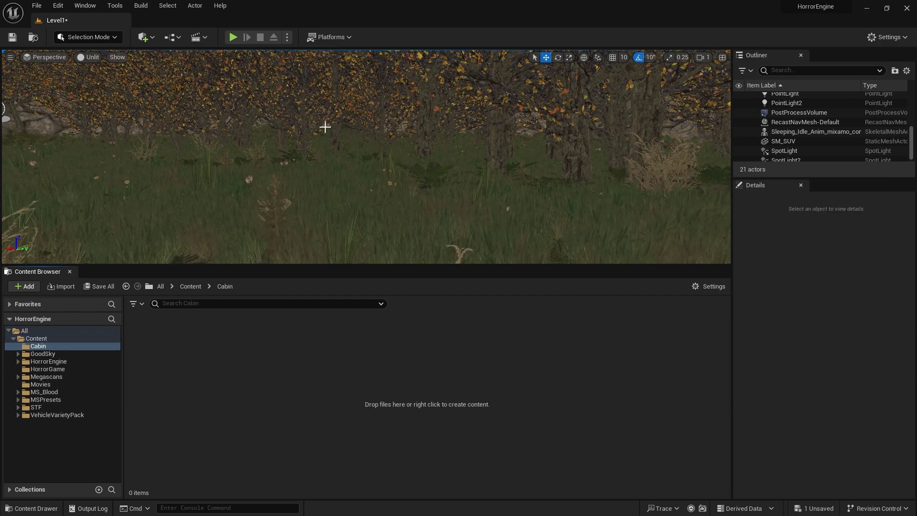
Step: Import the cabin FBX with its materials into the Cabin folder using the default options, and save all assets
{"action": "left_click_drag", "start_coordinate": [328, 401], "coordinate": [326, 400]}
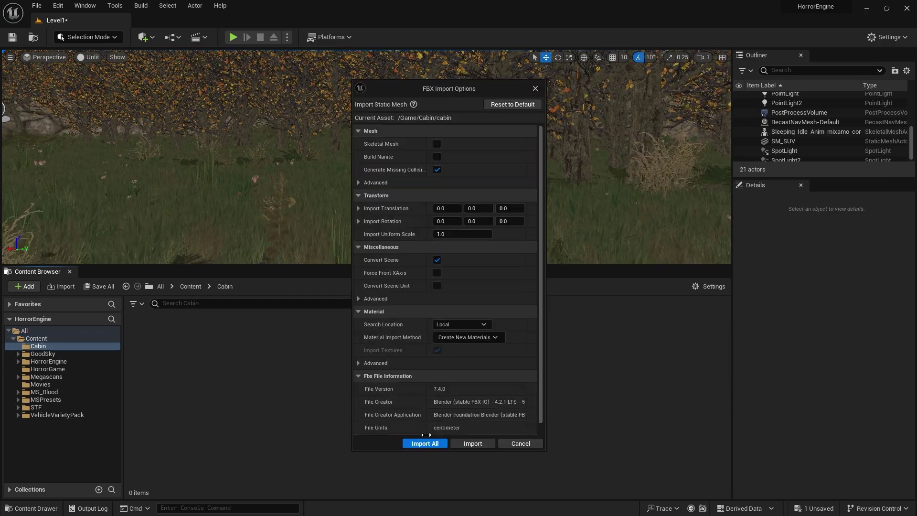
{"action": "left_click", "coordinate": [425, 443]}
{"action": "left_click", "coordinate": [659, 369]}
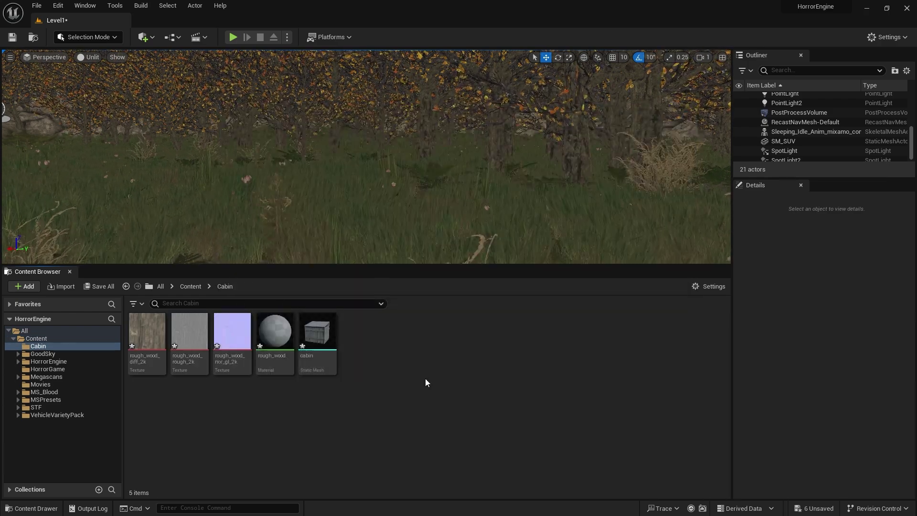
{"action": "key", "text": "ctrl+shift+s"}
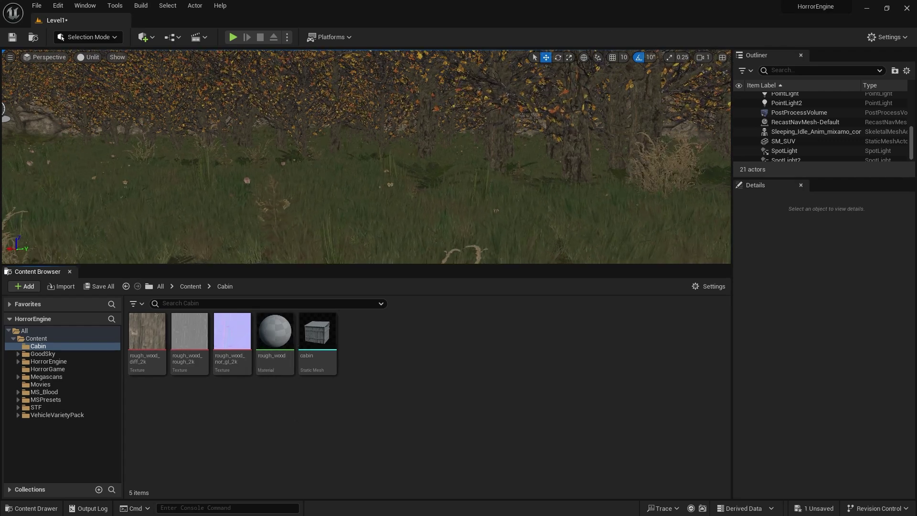
Step: Import the 2K rough_wood textures into the Cabin folder and open the rough_wood material's graph alongside the assets
{"action": "left_click_drag", "start_coordinate": [421, 421], "coordinate": [421, 419]}
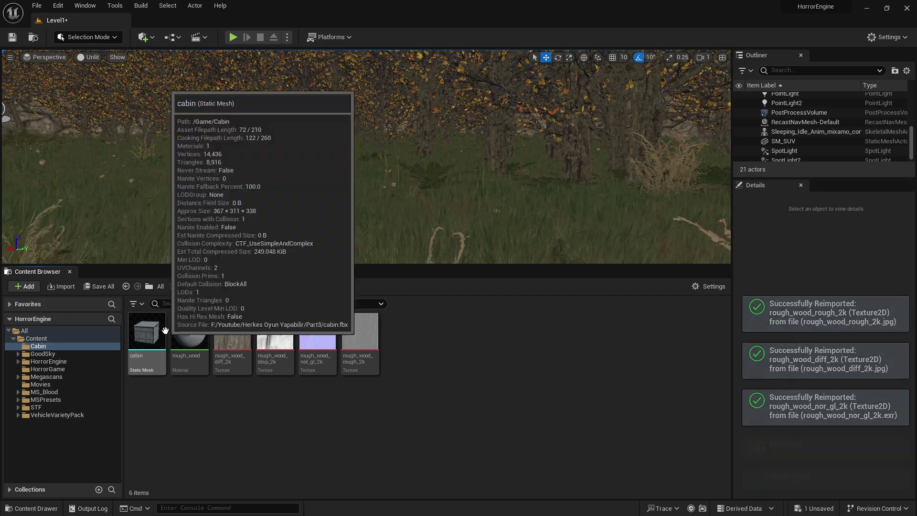
{"action": "double_click", "coordinate": [190, 334]}
{"action": "left_click_drag", "start_coordinate": [383, 188], "coordinate": [131, 191]}
{"action": "right_click_drag", "start_coordinate": [524, 195], "coordinate": [704, 205]}
{"action": "left_click", "coordinate": [496, 109]}
{"action": "left_click_drag", "start_coordinate": [361, 45], "coordinate": [536, 28]}
{"action": "left_click", "coordinate": [228, 345]}
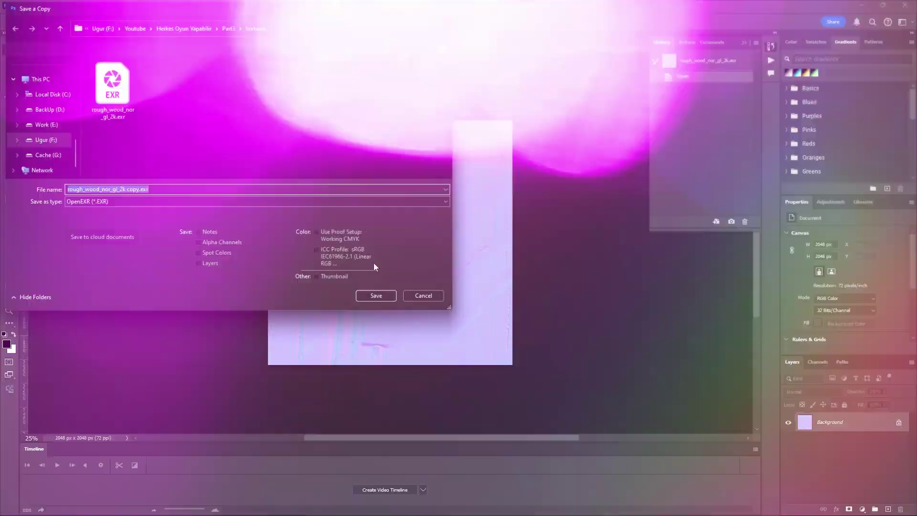
Step: In Photoshop, save a copy of the rough_wood_nor_gl_2k normal map in another file format in the textures folder
{"action": "left_click", "coordinate": [151, 202]}
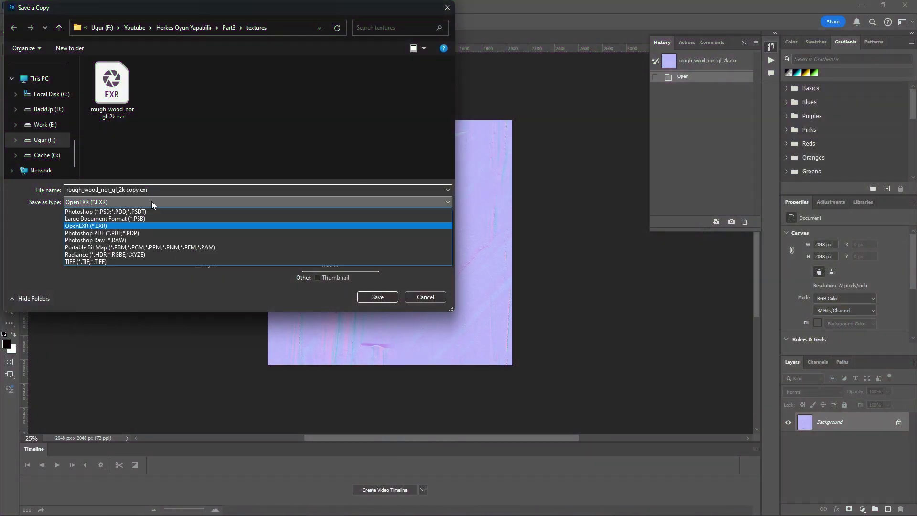
{"action": "left_click", "coordinate": [199, 313]}
{"action": "left_click", "coordinate": [379, 297]}
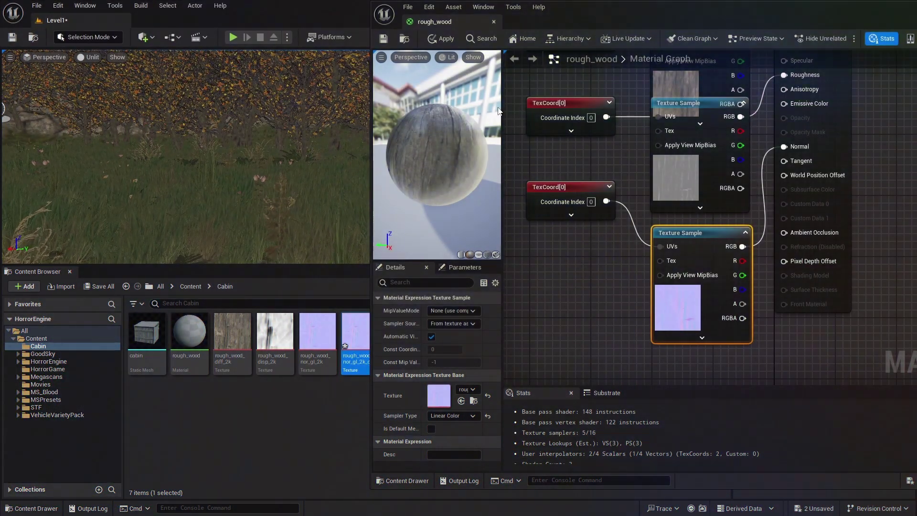
Step: Switch back to Unreal Engine, apply the rough_wood material changes, close its editor and place the cabin mesh in the level
{"action": "left_click", "coordinate": [438, 41]}
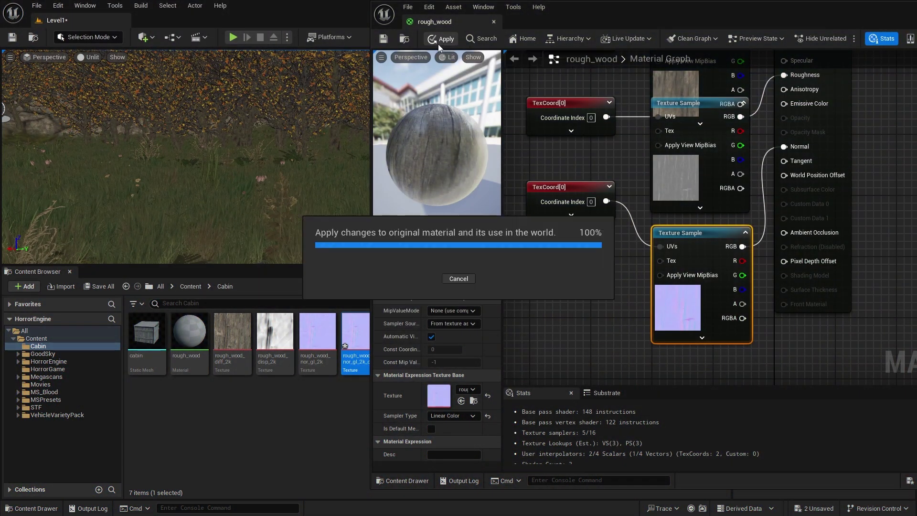
{"action": "left_click", "coordinate": [493, 22]}
{"action": "left_click_drag", "start_coordinate": [147, 331], "coordinate": [338, 195]}
{"action": "right_click_drag", "start_coordinate": [338, 195], "coordinate": [337, 172]}
{"action": "left_click_drag", "start_coordinate": [339, 190], "coordinate": [339, 184]}
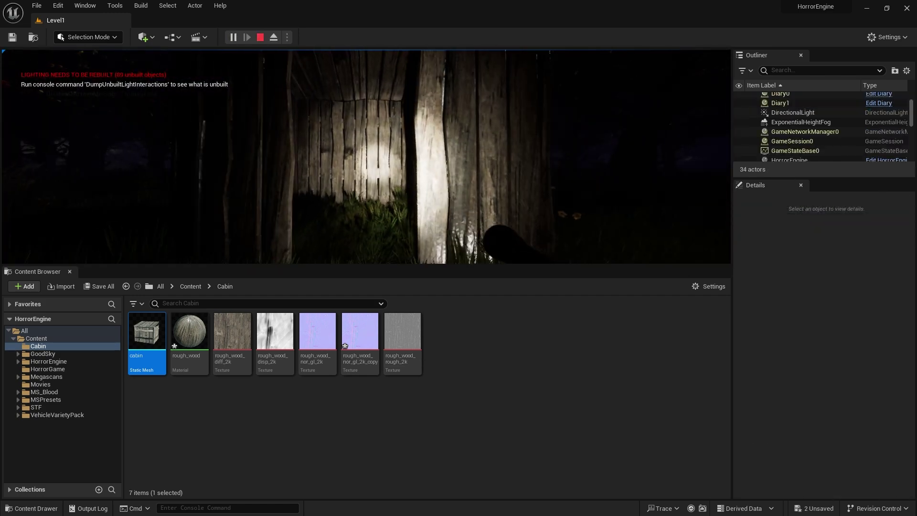
Step: Stop the play test, switch the viewport to Unlit and select the cabin in the level
{"action": "key", "text": "Escape"}
{"action": "left_click", "coordinate": [194, 54]}
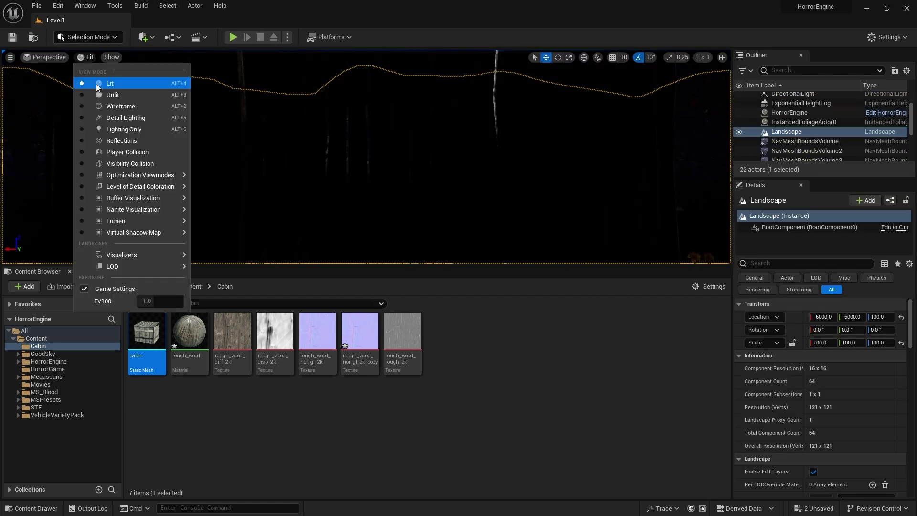
{"action": "left_click", "coordinate": [110, 95]}
{"action": "left_click", "coordinate": [334, 157]}
Step: Set the cabin static mesh's Collision Complexity to Use Complex Collision As Simple and close its editor
{"action": "double_click", "coordinate": [818, 391]}
{"action": "left_click_drag", "start_coordinate": [595, 9], "coordinate": [540, 17]}
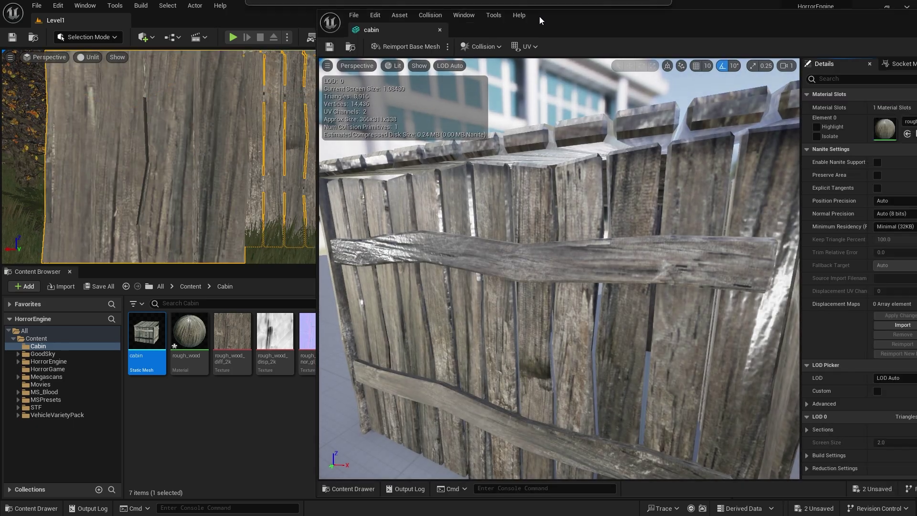
{"action": "double_click", "coordinate": [540, 17]}
{"action": "right_click_drag", "start_coordinate": [449, 260], "coordinate": [382, 260]}
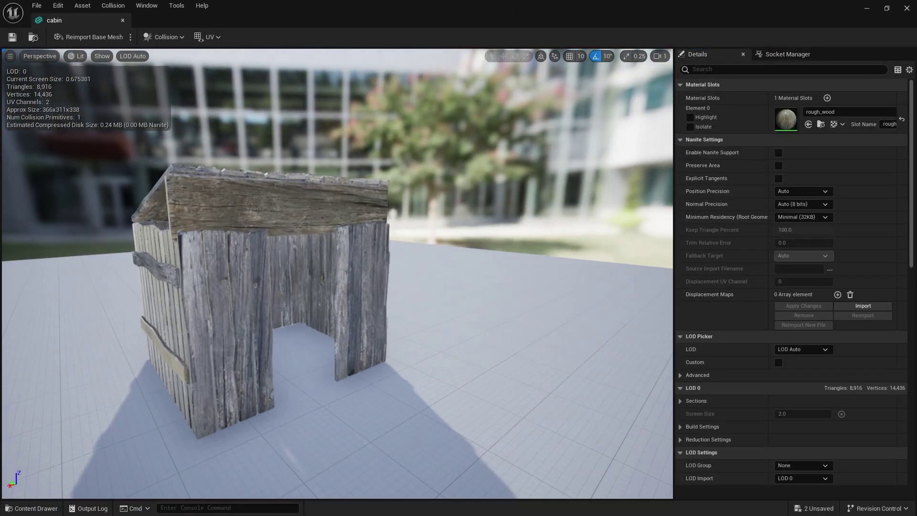
{"action": "scroll", "coordinate": [701, 268], "scroll_direction": "down", "scroll_amount": 2}
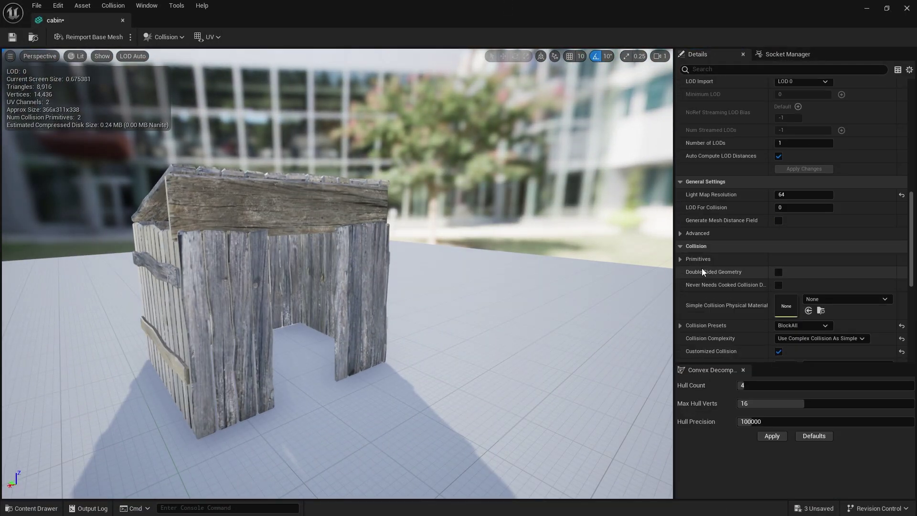
{"action": "left_click", "coordinate": [814, 339]}
{"action": "left_click", "coordinate": [123, 20]}
Step: Play-test the level by walking into the cabin to check its collision, and stop the play session
{"action": "left_click", "coordinate": [233, 37]}
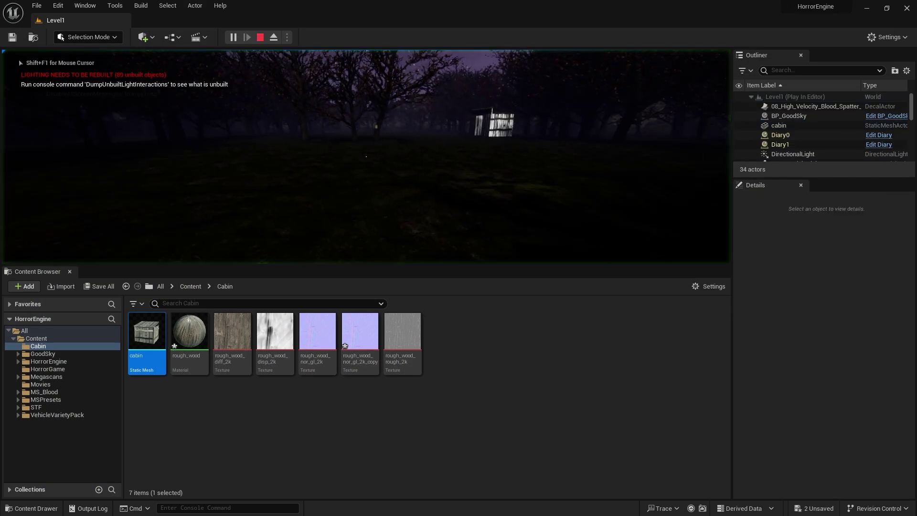
{"action": "key", "text": "w"}
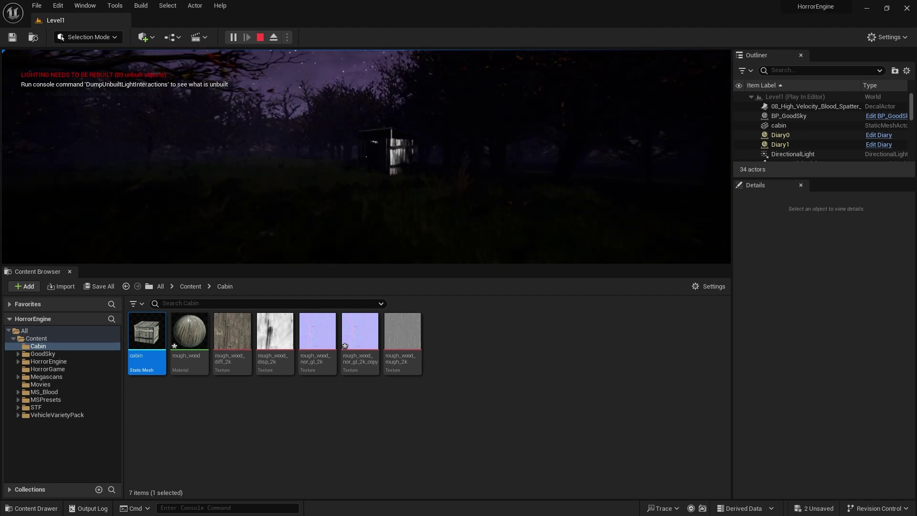
{"action": "key", "text": "w"}
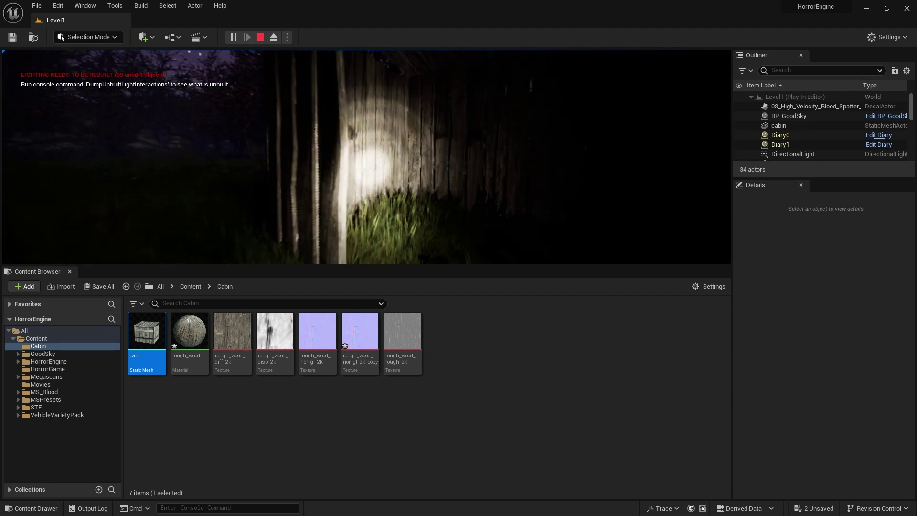
{"action": "key", "text": "w"}
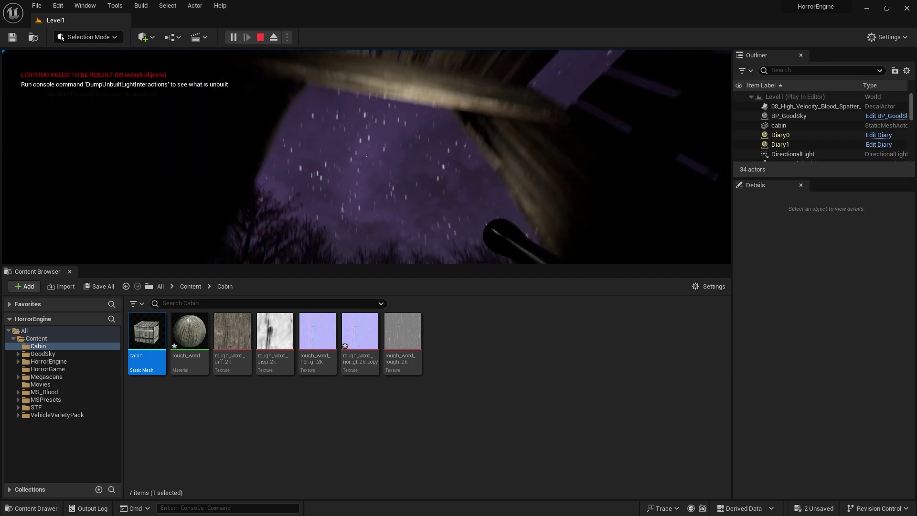
{"action": "key", "text": "Escape"}
Step: Search Quixel Bridge for "axe", download the wooden-handled Axe at Medium Quality, add it to the project and close Bridge
{"action": "left_click", "coordinate": [85, 6]}
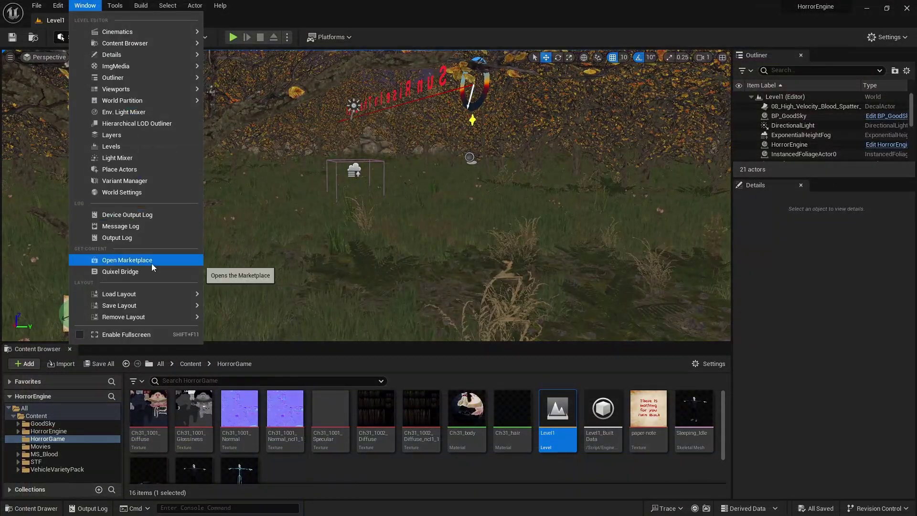
{"action": "left_click", "coordinate": [151, 263]}
{"action": "left_click", "coordinate": [409, 338]}
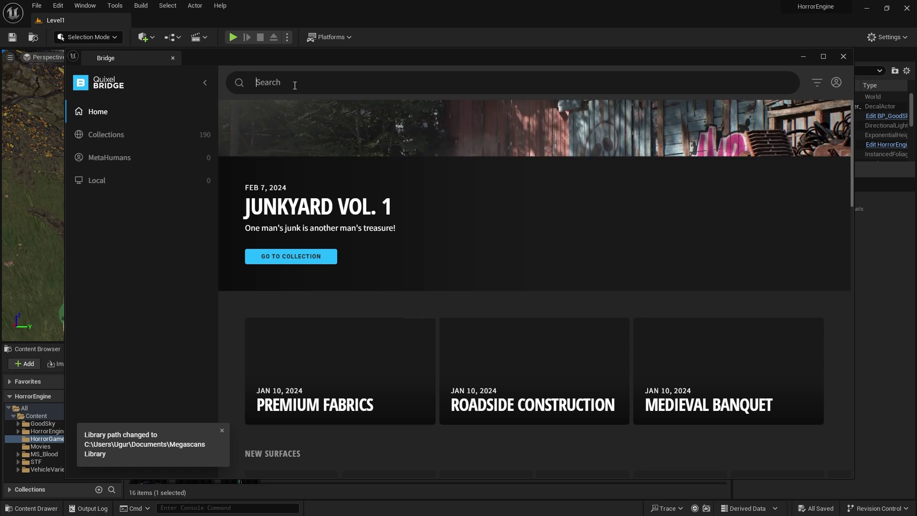
{"action": "left_click", "coordinate": [294, 84]}
{"action": "type", "text": "axe"}
{"action": "key", "text": "Return"}
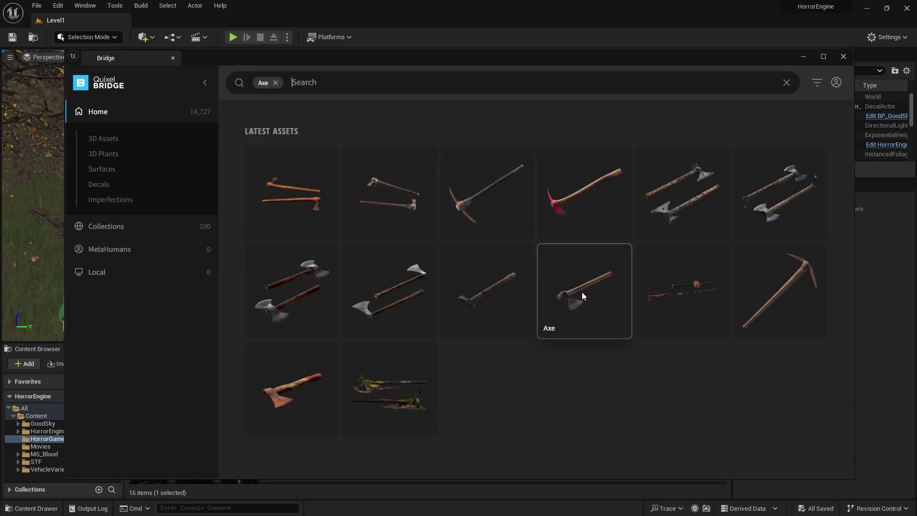
{"action": "left_click", "coordinate": [582, 295]}
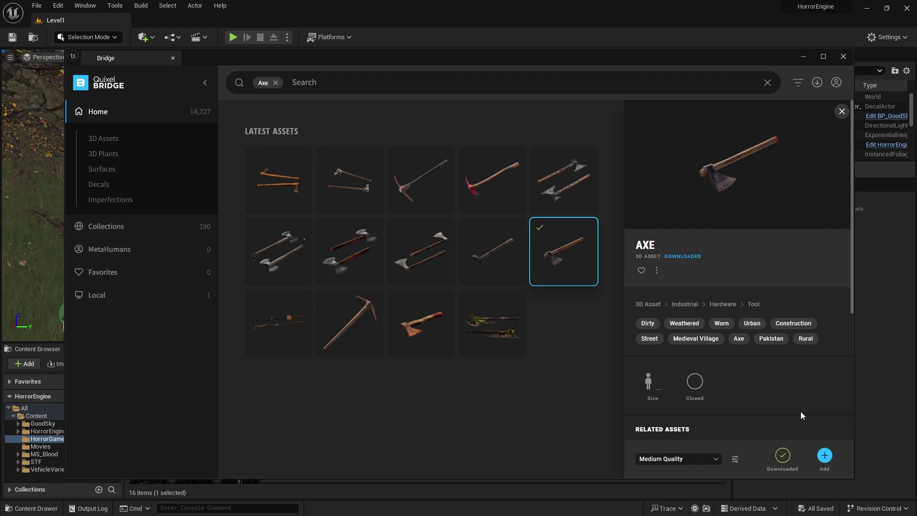
{"action": "left_click", "coordinate": [841, 55]}
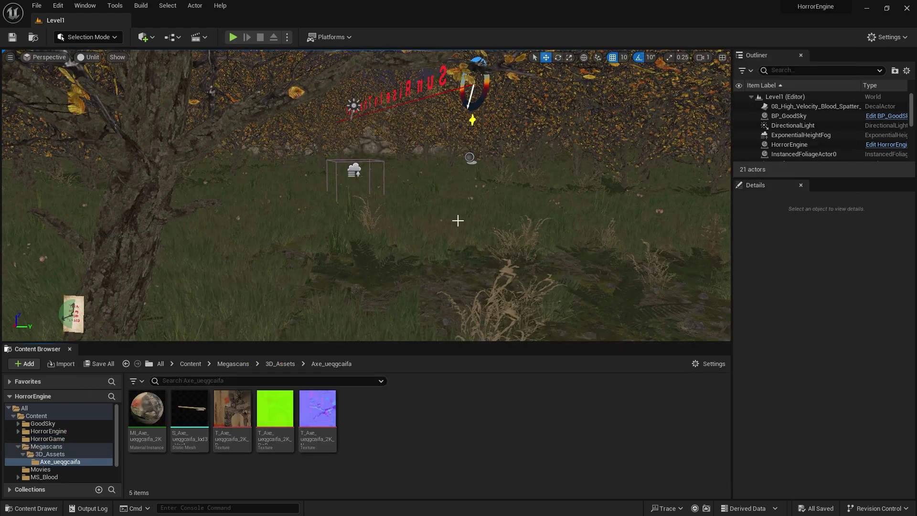
Step: Place the axe mesh near the paper note's tree, tilt it 50° and raise it to a height of 230
{"action": "right_click_drag", "start_coordinate": [457, 219], "coordinate": [516, 286]}
{"action": "left_click_drag", "start_coordinate": [190, 414], "coordinate": [357, 249]}
{"action": "key", "text": "e"}
{"action": "left_click_drag", "start_coordinate": [366, 201], "coordinate": [415, 242]}
{"action": "key", "text": "w"}
{"action": "left_click_drag", "start_coordinate": [364, 218], "coordinate": [364, 149]}
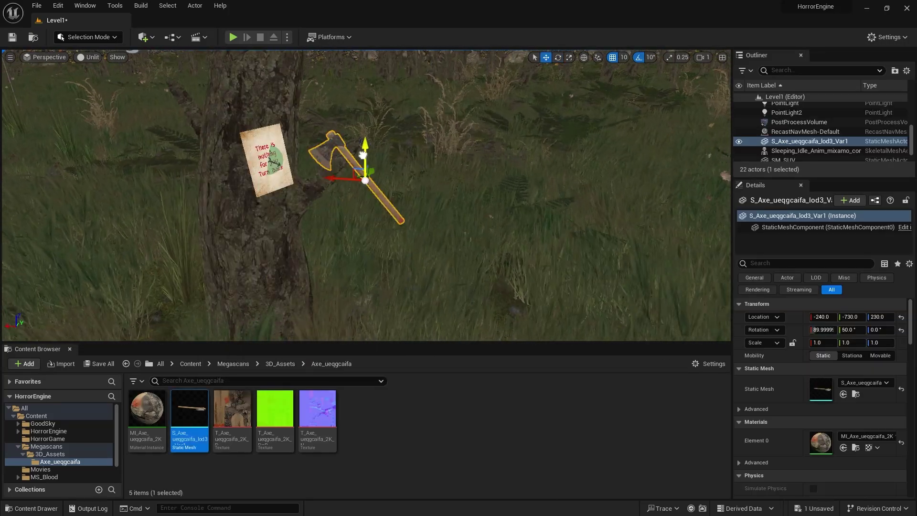
Step: Move the axe to X -210, Y -710 so its blade sits in the tree trunk at the note
{"action": "left_click_drag", "start_coordinate": [334, 180], "coordinate": [268, 168]}
{"action": "right_click_drag", "start_coordinate": [275, 170], "coordinate": [211, 177]}
{"action": "left_click_drag", "start_coordinate": [411, 200], "coordinate": [454, 194]}
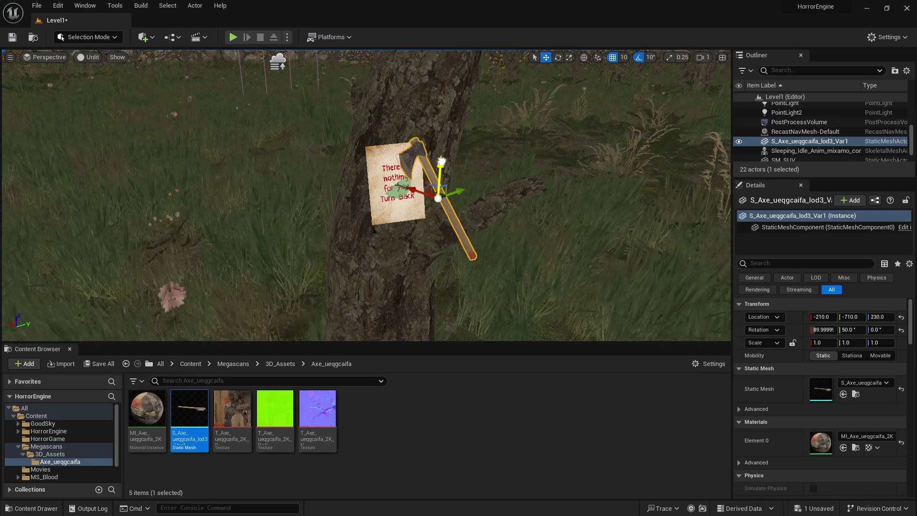
{"action": "left_click", "coordinate": [530, 173]}
{"action": "right_click_drag", "start_coordinate": [530, 173], "coordinate": [349, 149]}
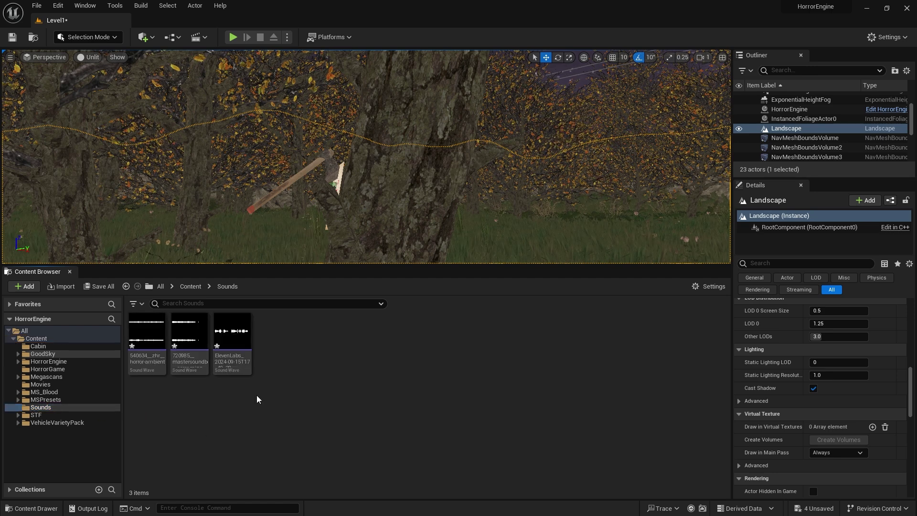
Step: Save all assets and review the inspection settings of the paper note on the tree
{"action": "key", "text": "ctrl+shift+s"}
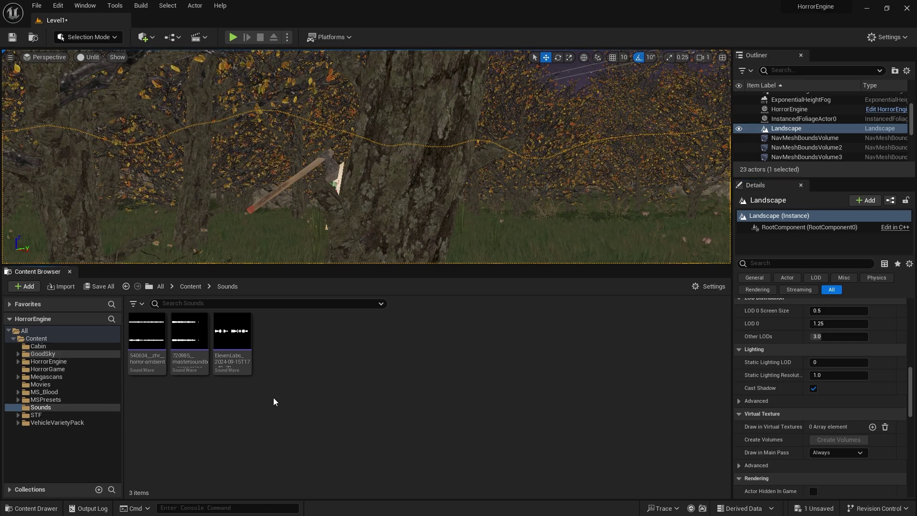
{"action": "right_click_drag", "start_coordinate": [236, 227], "coordinate": [265, 202]}
{"action": "left_click", "coordinate": [196, 153]}
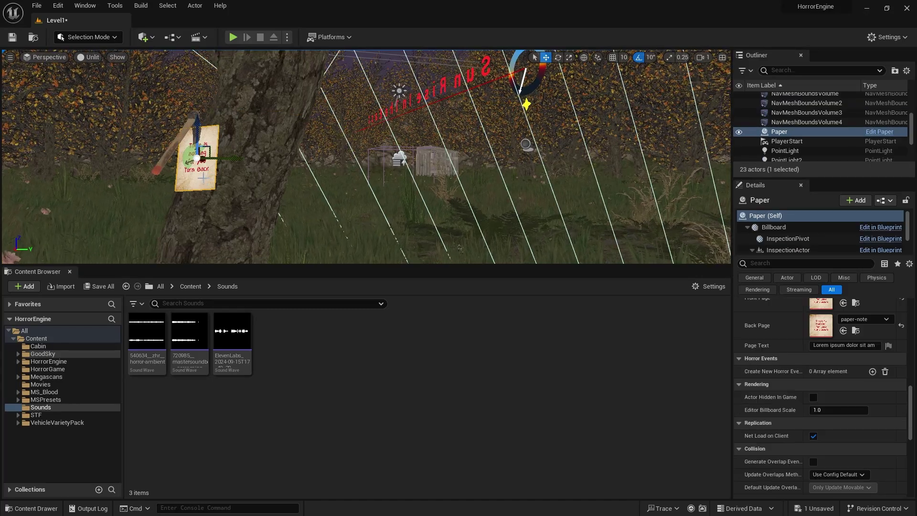
{"action": "scroll", "coordinate": [763, 365], "scroll_direction": "up", "scroll_amount": 3}
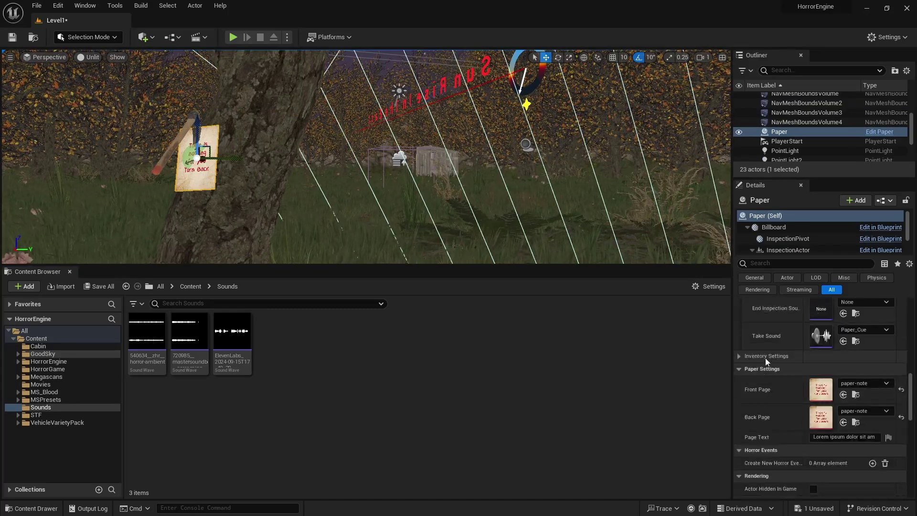
{"action": "scroll", "coordinate": [766, 361], "scroll_direction": "up", "scroll_amount": 6}
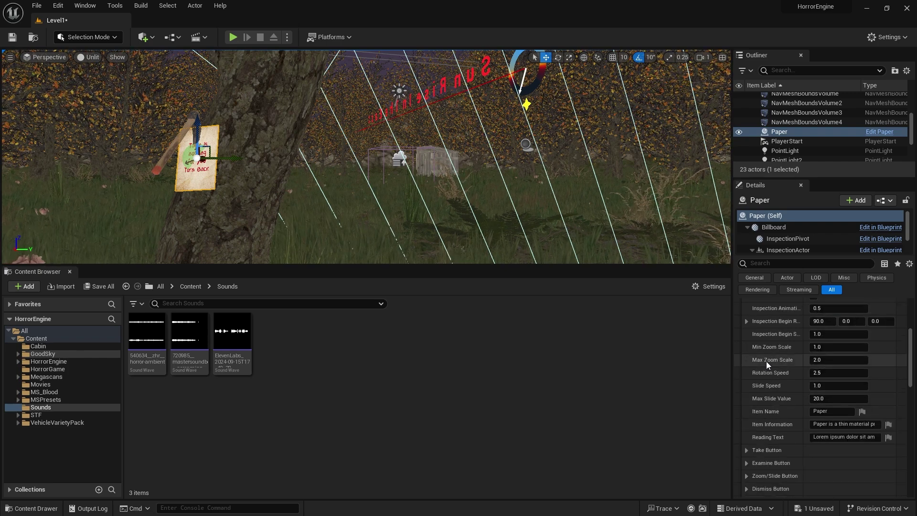
{"action": "left_click", "coordinate": [815, 407]}
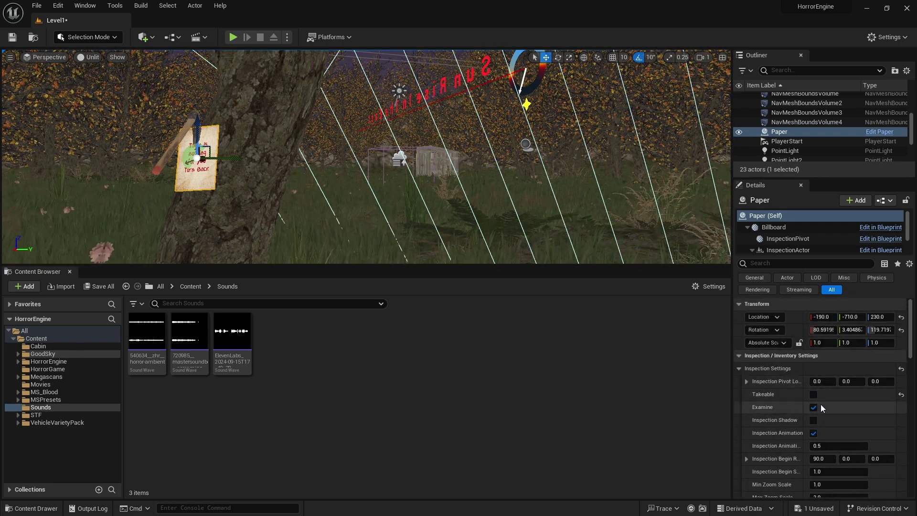
{"action": "left_click", "coordinate": [447, 208]}
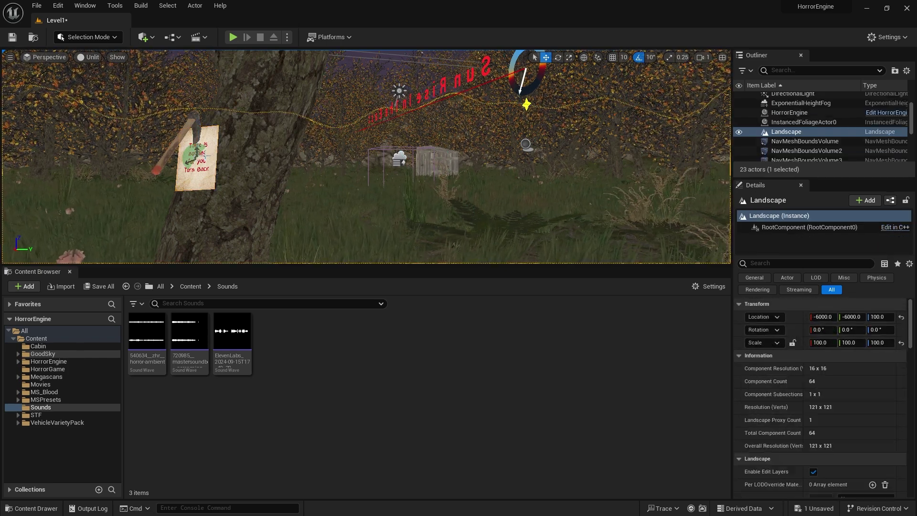
Step: Add a horror event to the Paper actor and set its trigger interaction to Inspect
{"action": "left_click", "coordinate": [201, 175]}
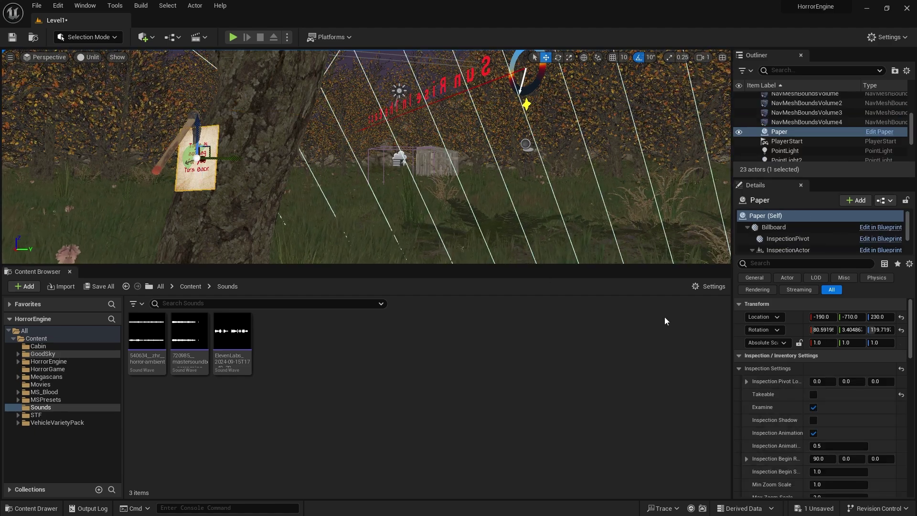
{"action": "scroll", "coordinate": [833, 411], "scroll_direction": "down", "scroll_amount": 10}
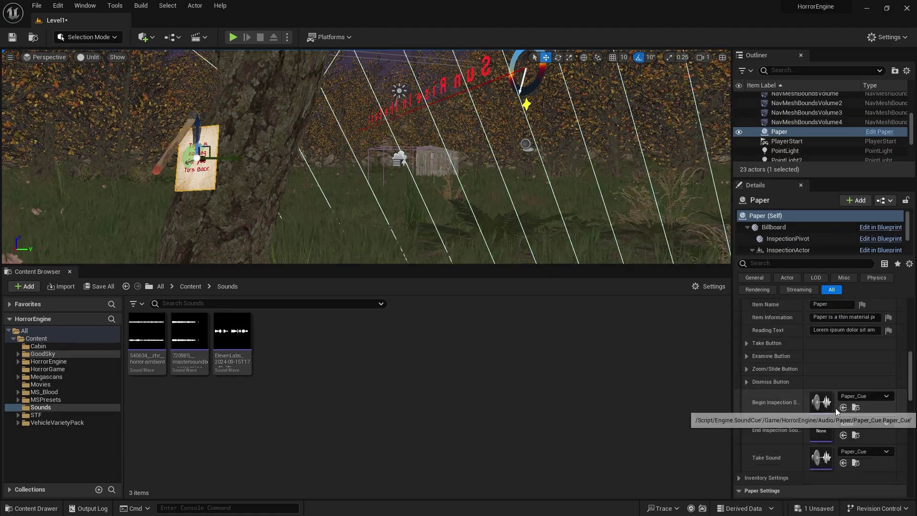
{"action": "left_click", "coordinate": [872, 387]}
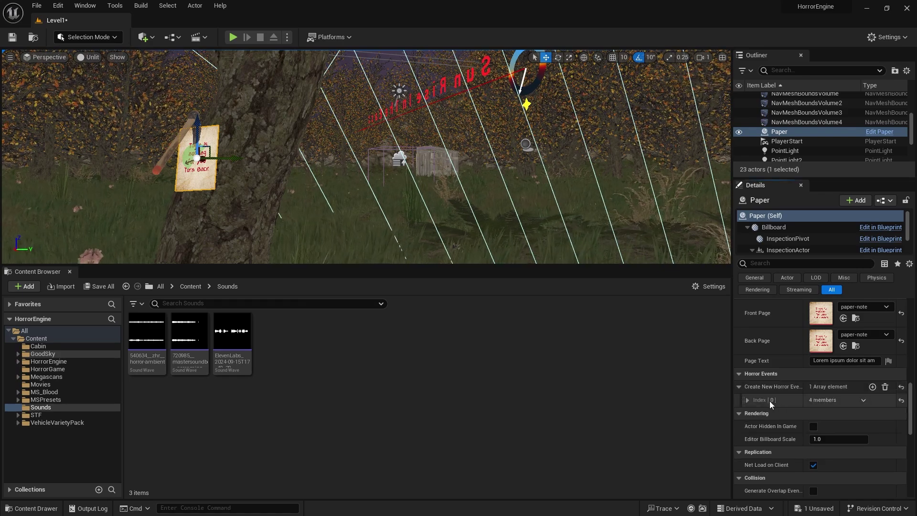
{"action": "left_click", "coordinate": [748, 401]}
{"action": "scroll", "coordinate": [770, 427], "scroll_direction": "down", "scroll_amount": 1}
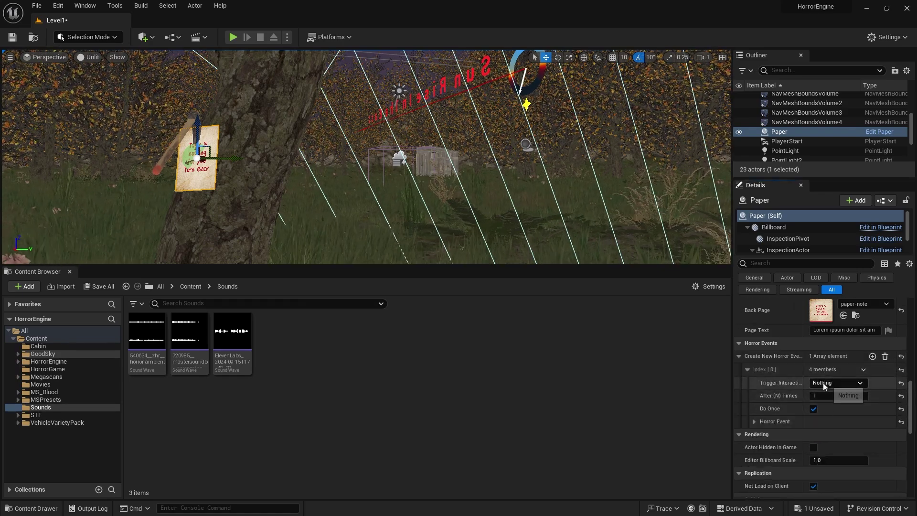
{"action": "left_click", "coordinate": [824, 384]}
{"action": "left_click", "coordinate": [828, 287]}
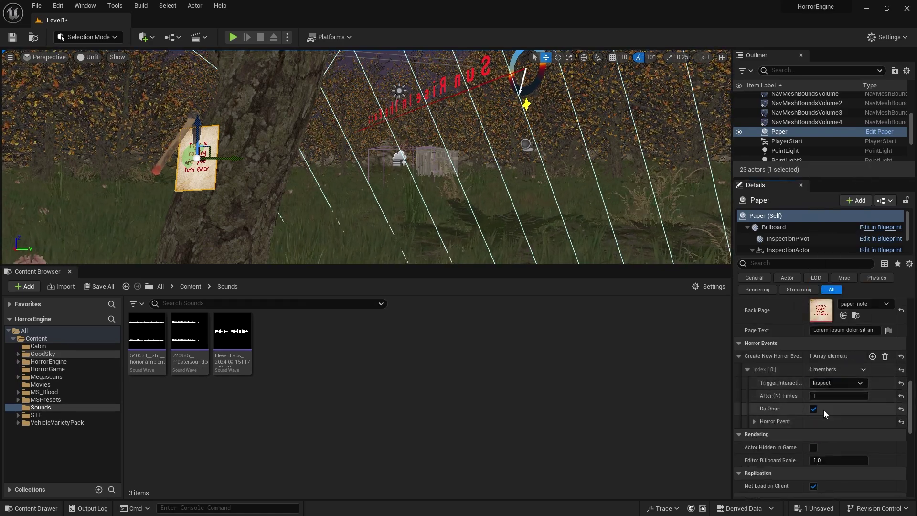
Step: Add a 2D sound to the note's horror event and assign the screaming-predator-sound-effect wave to it
{"action": "left_click", "coordinate": [754, 421]}
{"action": "scroll", "coordinate": [767, 418], "scroll_direction": "down", "scroll_amount": 2}
{"action": "left_click", "coordinate": [762, 397]}
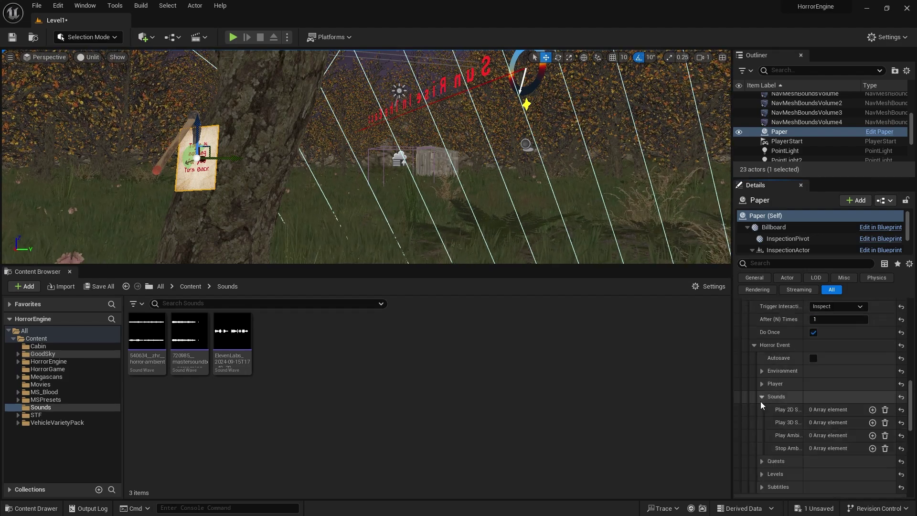
{"action": "left_click", "coordinate": [873, 410]}
{"action": "left_click", "coordinate": [779, 424]}
{"action": "scroll", "coordinate": [785, 434], "scroll_direction": "down", "scroll_amount": 1}
{"action": "left_click", "coordinate": [189, 341]}
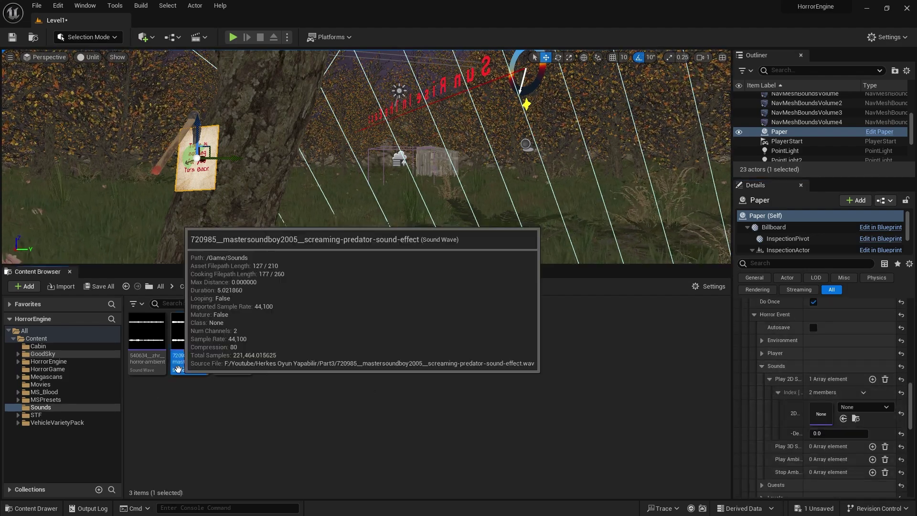
{"action": "left_click", "coordinate": [843, 418]}
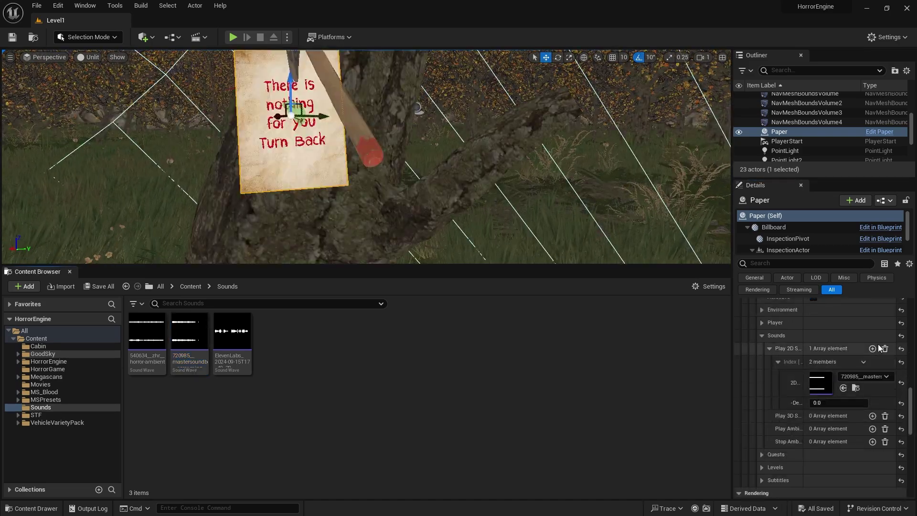
Step: Add a second 2D sound to the horror event, using the ElevenLabs sound wave with a delay of 4
{"action": "left_click", "coordinate": [872, 348]}
{"action": "scroll", "coordinate": [778, 378], "scroll_direction": "down", "scroll_amount": 1}
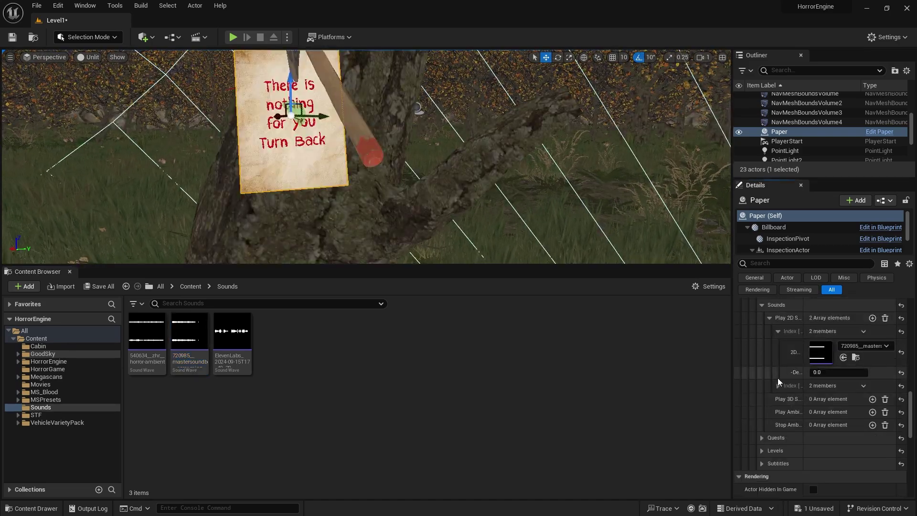
{"action": "left_click", "coordinate": [778, 385]}
{"action": "left_click", "coordinate": [834, 426]}
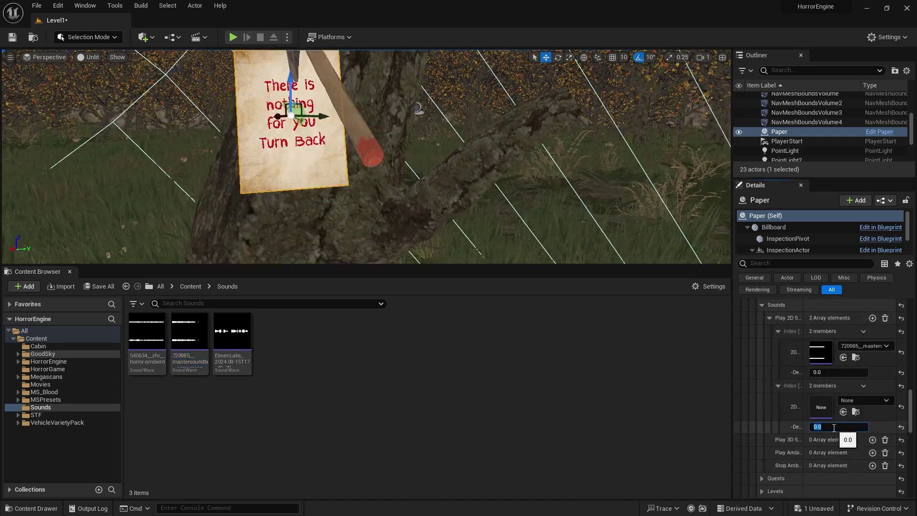
{"action": "type", "text": "4"}
{"action": "left_click", "coordinate": [226, 354]}
{"action": "left_click", "coordinate": [844, 412]}
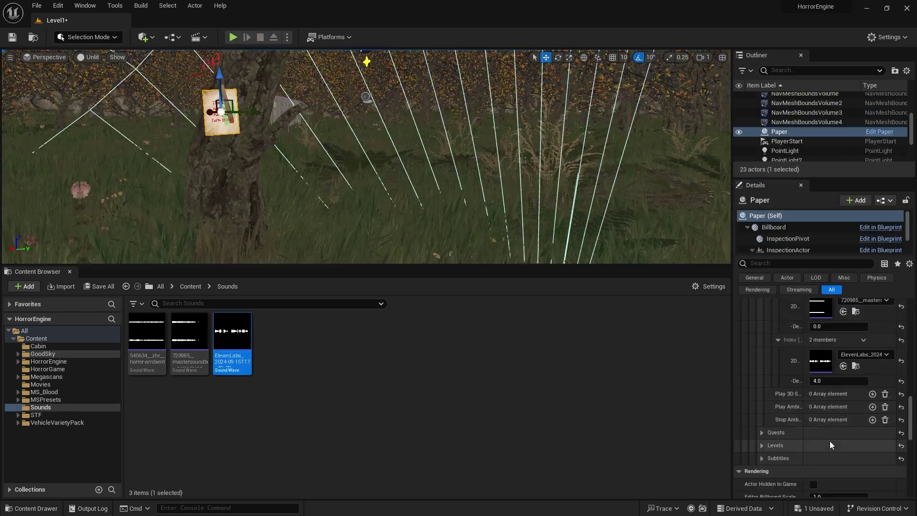
Step: Add a subtitle sequence with a delay of 4 to the note's horror event and create one subtitle entry in it
{"action": "left_click", "coordinate": [762, 458]}
{"action": "scroll", "coordinate": [793, 454], "scroll_direction": "down", "scroll_amount": 1}
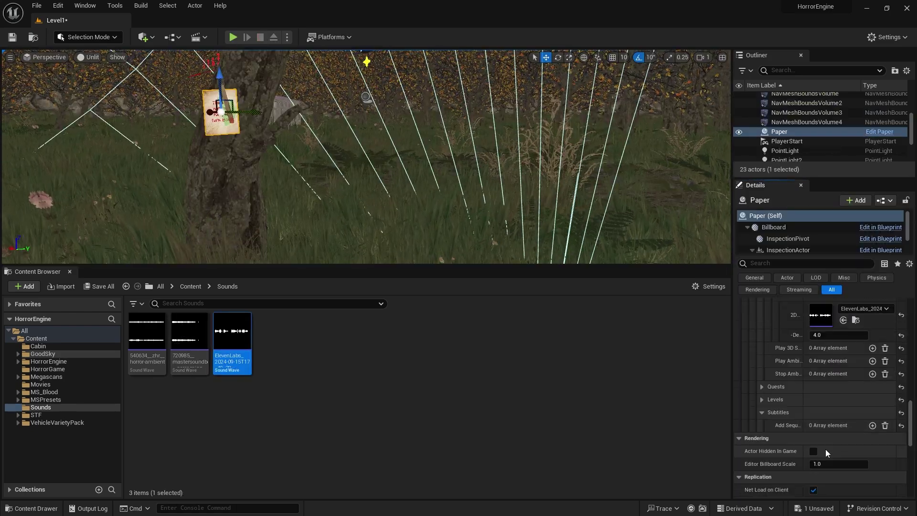
{"action": "left_click", "coordinate": [872, 425]}
{"action": "scroll", "coordinate": [796, 425], "scroll_direction": "down", "scroll_amount": 1}
{"action": "left_click", "coordinate": [778, 393]}
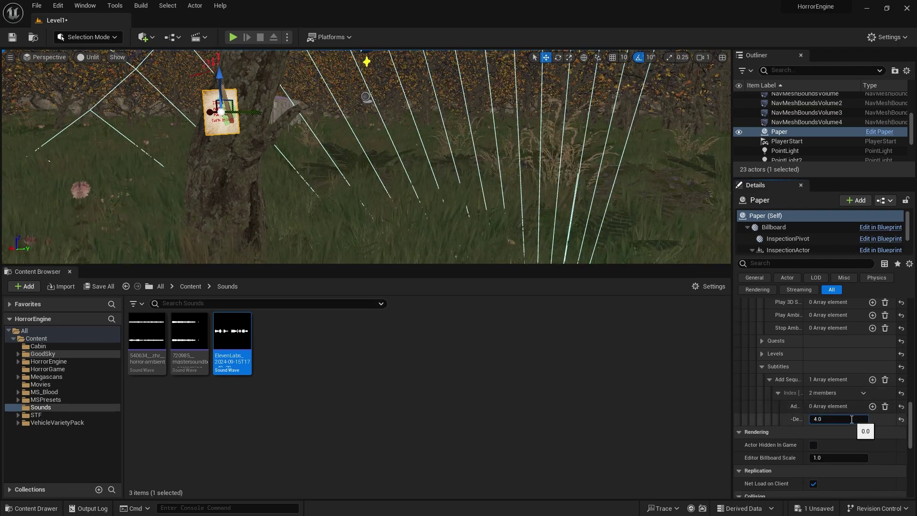
{"action": "left_click", "coordinate": [872, 406]}
{"action": "left_click", "coordinate": [796, 421]}
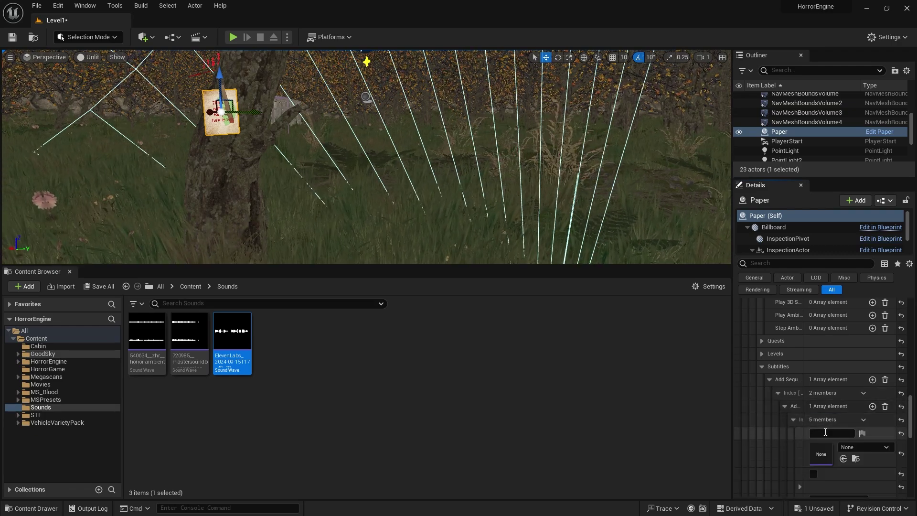
Step: Set the subtitle entry's text to "Bloody dark forest! What was I expecting to find here?" and its time value to 2
{"action": "scroll", "coordinate": [815, 422], "scroll_direction": "down", "scroll_amount": 1}
{"action": "left_click", "coordinate": [819, 385]}
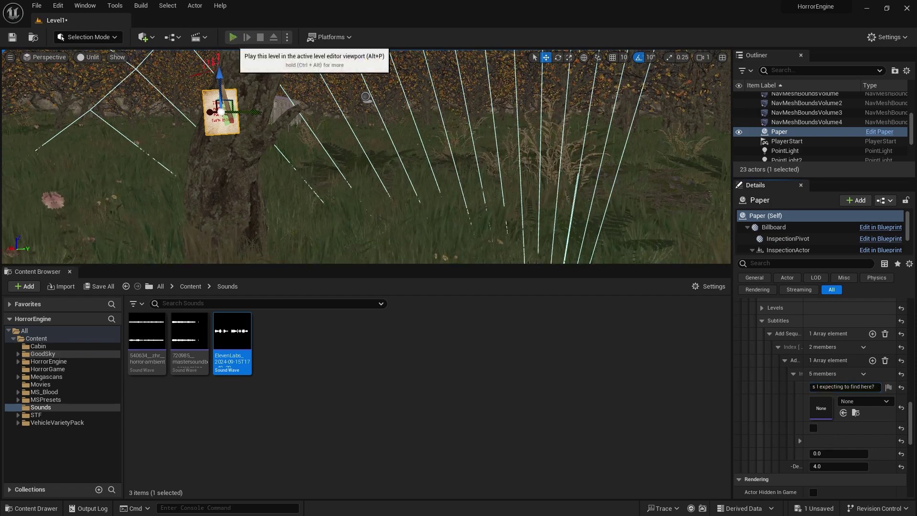
{"action": "left_click", "coordinate": [828, 453]}
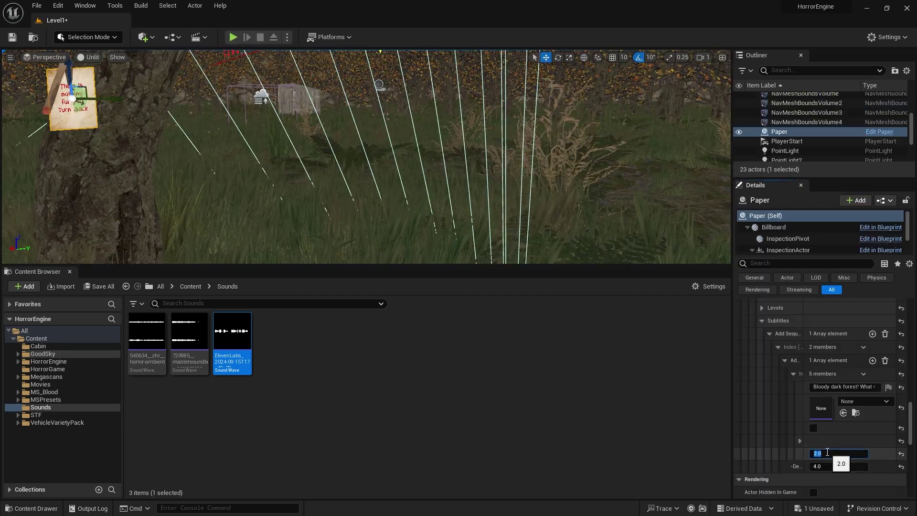
Step: Play-test the level by inspecting the paper note on the tree and dismissing it
{"action": "left_click", "coordinate": [233, 38]}
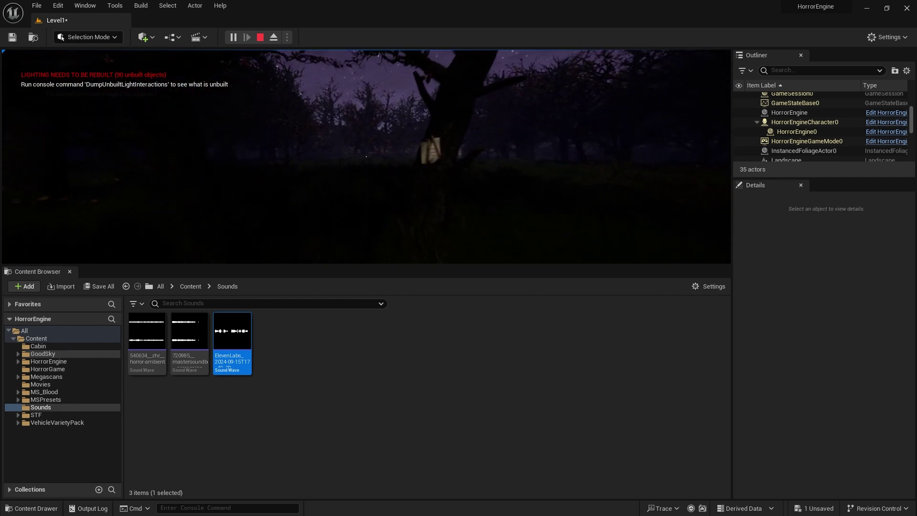
{"action": "key", "text": "e"}
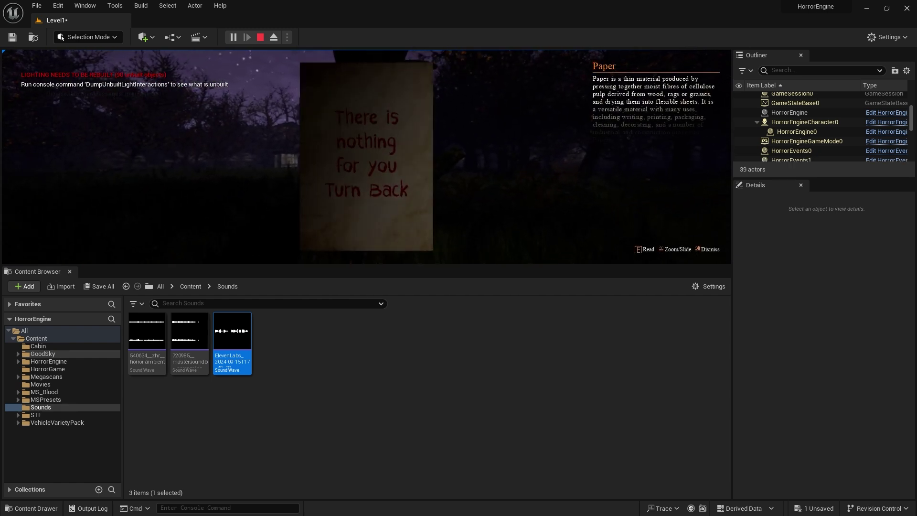
{"action": "right_click", "coordinate": [367, 157]}
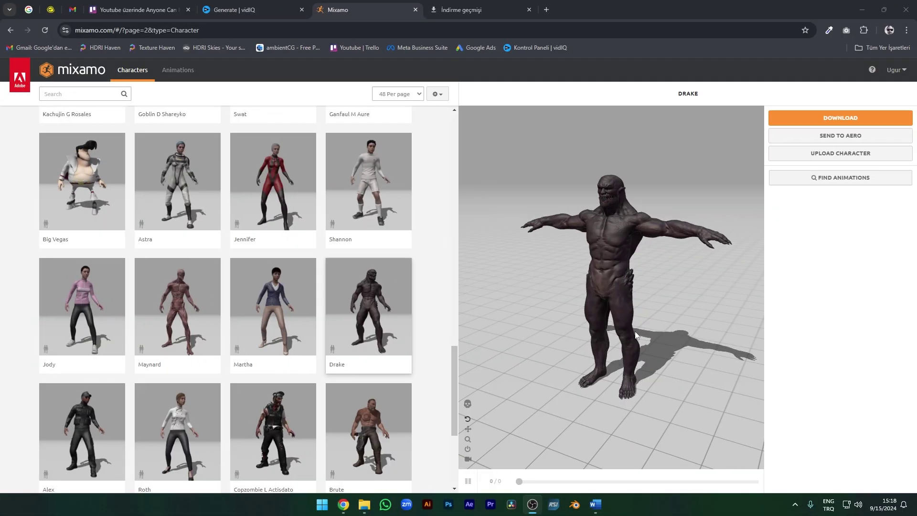
Step: In Mixamo, download the Drake character as FBX Binary in T-pose
{"action": "mouse_move", "coordinate": [640, 335]}
{"action": "left_mouse_down"}
{"action": "mouse_move", "coordinate": [716, 319]}
{"action": "mouse_move", "coordinate": [599, 335]}
{"action": "mouse_move", "coordinate": [523, 334]}
{"action": "mouse_move", "coordinate": [640, 331]}
{"action": "left_mouse_up"}
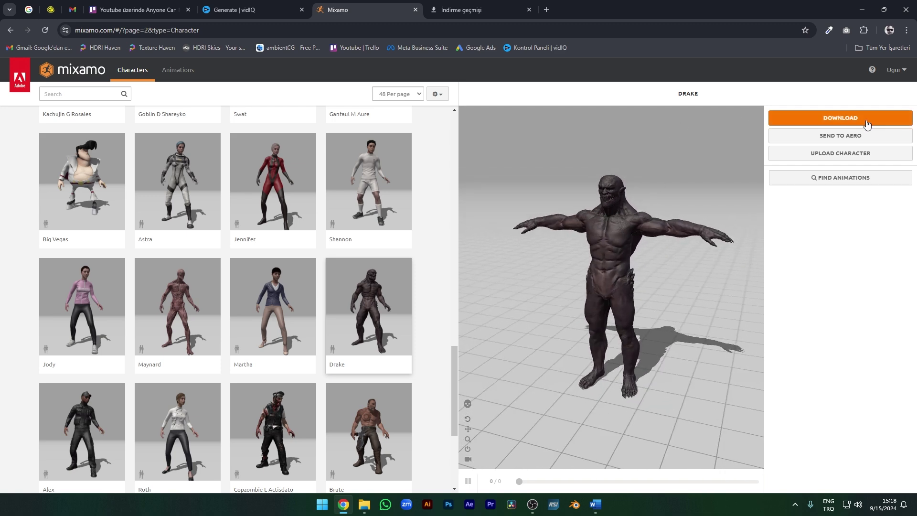
{"action": "left_click", "coordinate": [851, 119]}
{"action": "left_click", "coordinate": [482, 158]}
{"action": "left_click", "coordinate": [464, 163]}
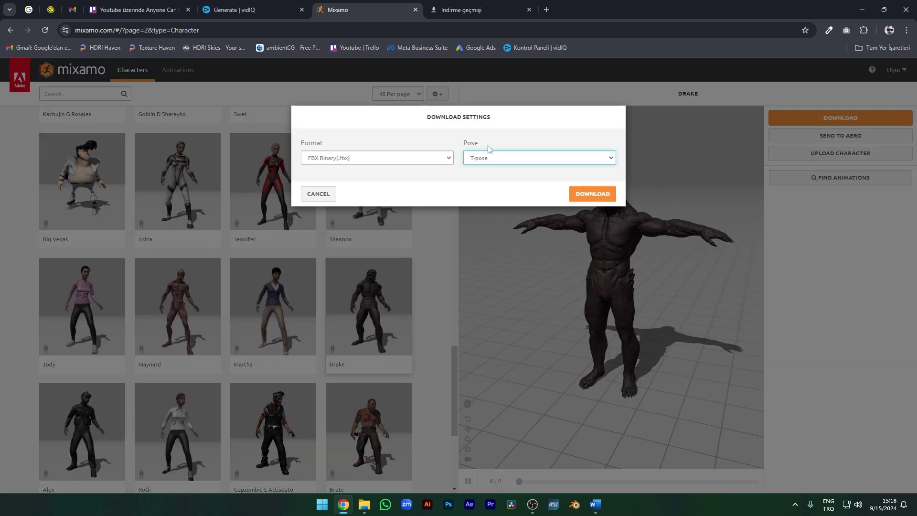
{"action": "left_click", "coordinate": [592, 194]}
Step: Search the Mixamo animations for attack and apply the Zombie Attack animation to Drake
{"action": "left_click", "coordinate": [178, 69]}
{"action": "left_click", "coordinate": [96, 94]}
{"action": "type", "text": "attack"}
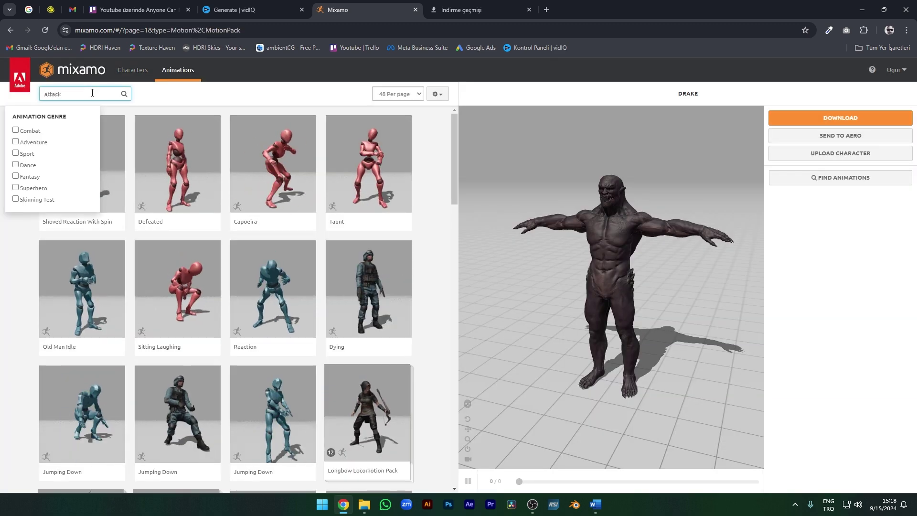
{"action": "key", "text": "Return"}
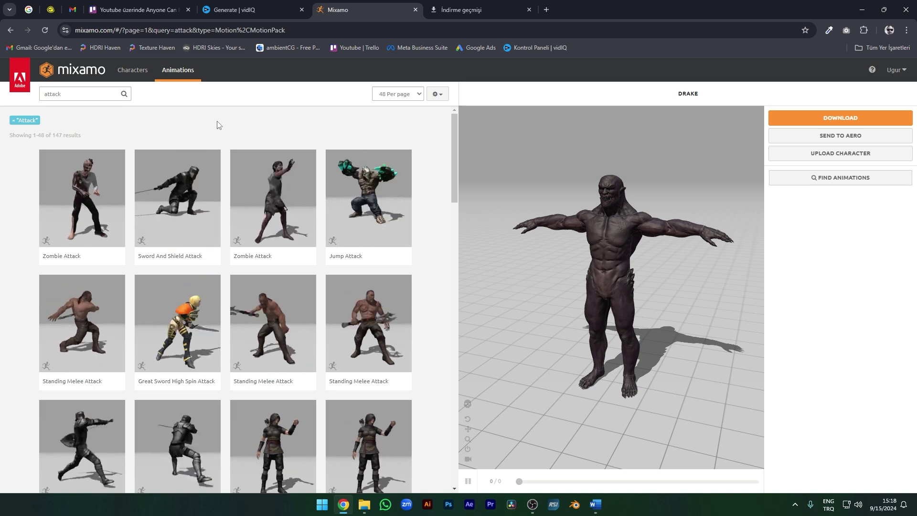
{"action": "left_click", "coordinate": [263, 192]}
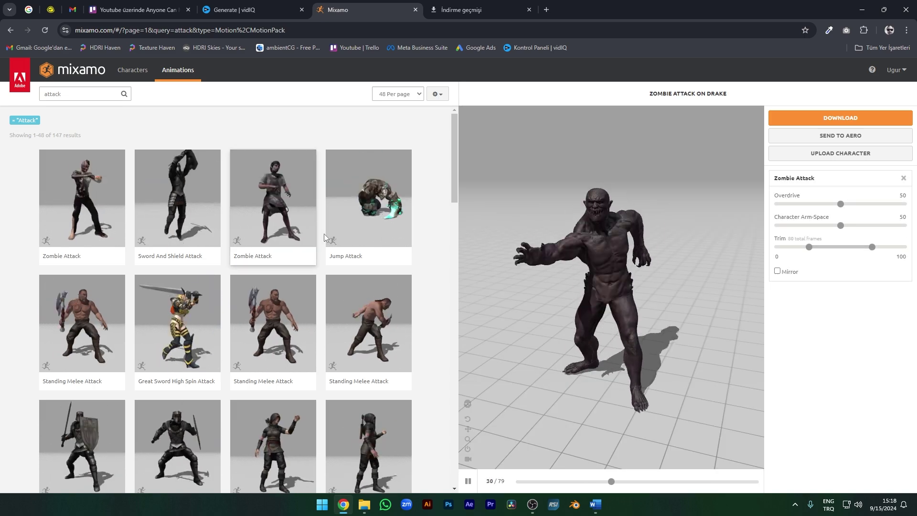
Step: Download the Zombie Attack animation as FBX Binary without skin at 30 frames per second
{"action": "scroll", "coordinate": [324, 237], "scroll_direction": "down", "scroll_amount": 2}
{"action": "scroll", "coordinate": [324, 238], "scroll_direction": "up", "scroll_amount": 2}
{"action": "left_click", "coordinate": [841, 117]}
{"action": "left_click", "coordinate": [506, 158]}
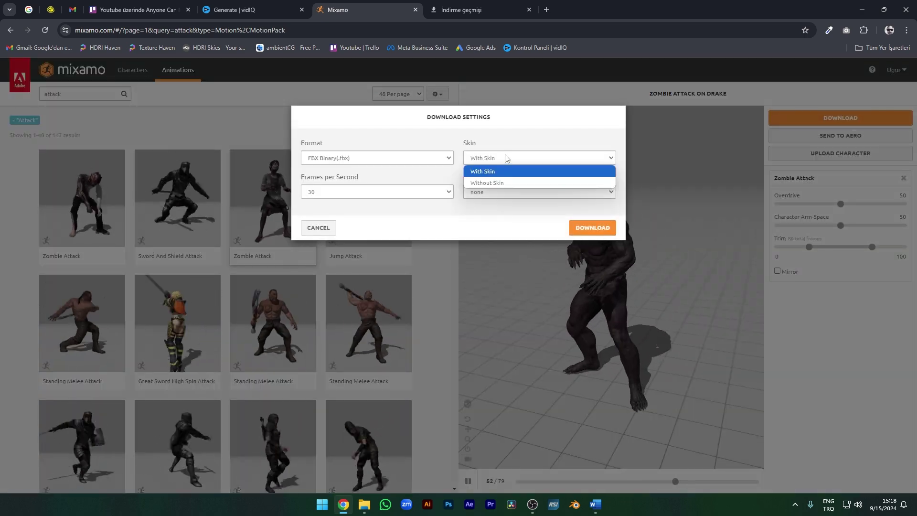
{"action": "left_click", "coordinate": [483, 185]}
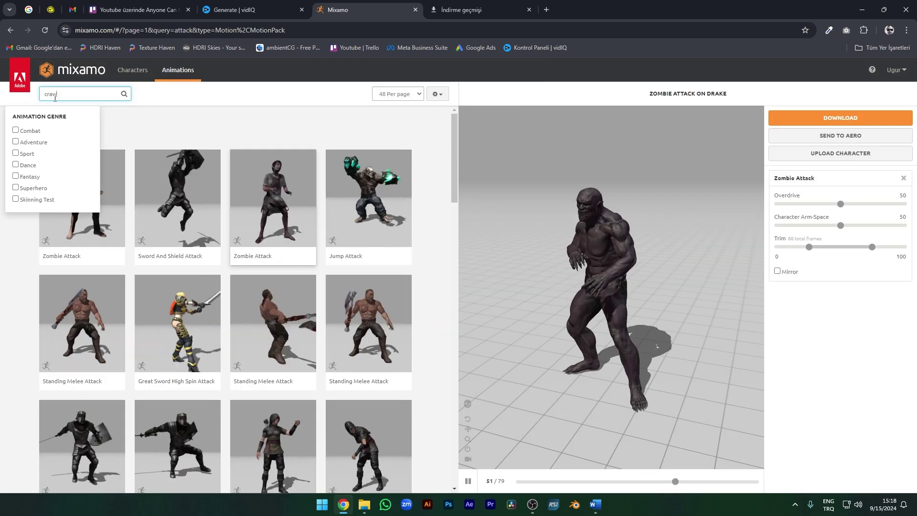
Step: Search the animations for crawl, apply Running Crawl to Drake with In Place enabled, and request its download
{"action": "type", "text": "l"}
{"action": "key", "text": "Return"}
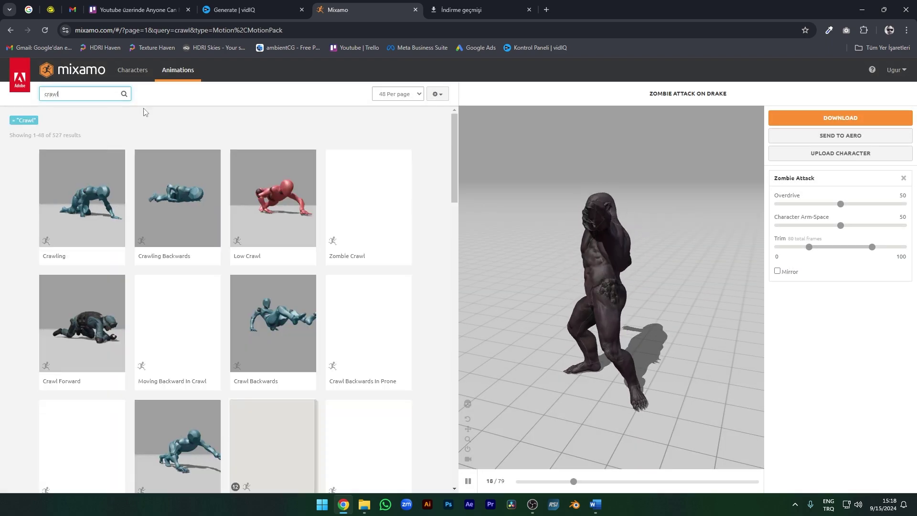
{"action": "scroll", "coordinate": [188, 123], "scroll_direction": "down", "scroll_amount": 2}
{"action": "left_click", "coordinate": [82, 353]}
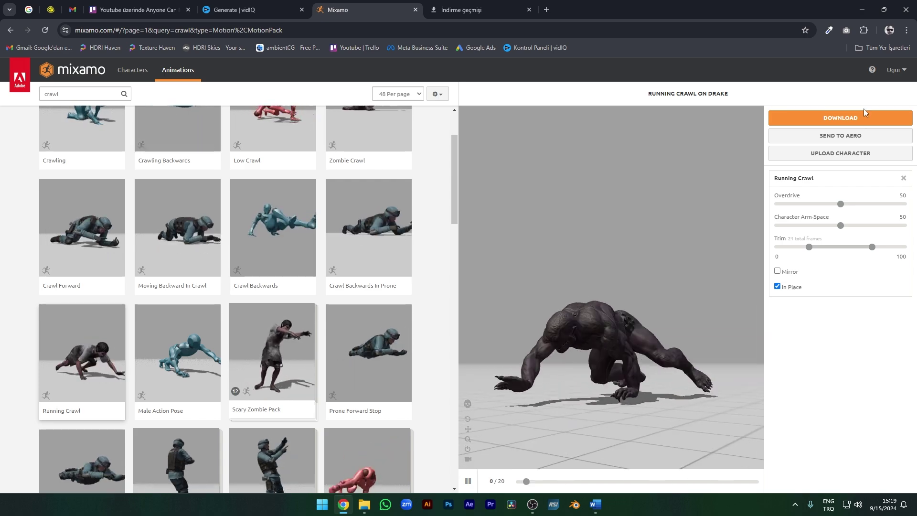
{"action": "left_click", "coordinate": [841, 118]}
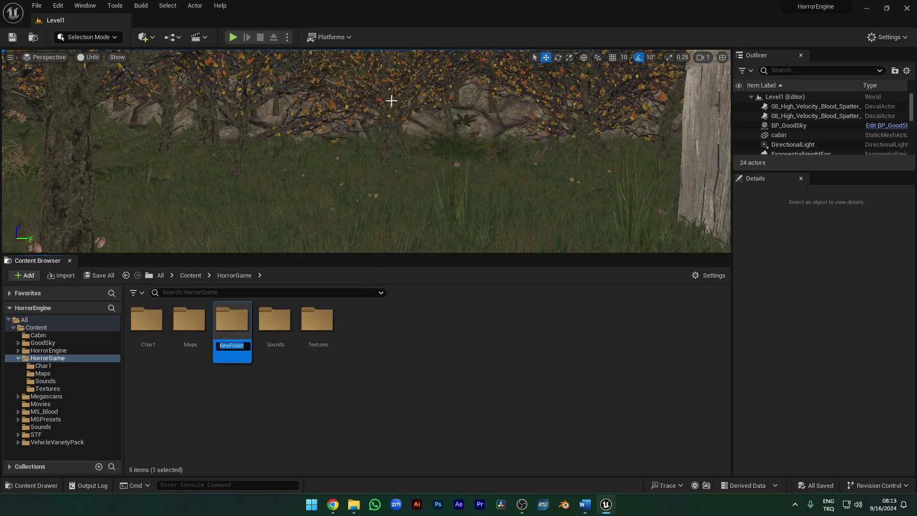
Step: In Unreal Engine, name the new HorrorGame subfolder Enemy and import the Ch25_nonPBR skeletal mesh into it without animations
{"action": "type", "text": "Enemy"}
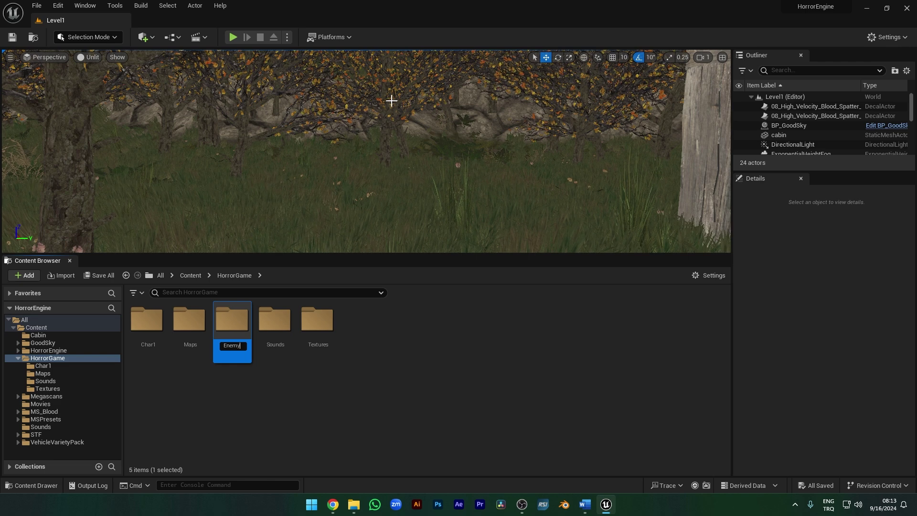
{"action": "key", "text": "Return"}
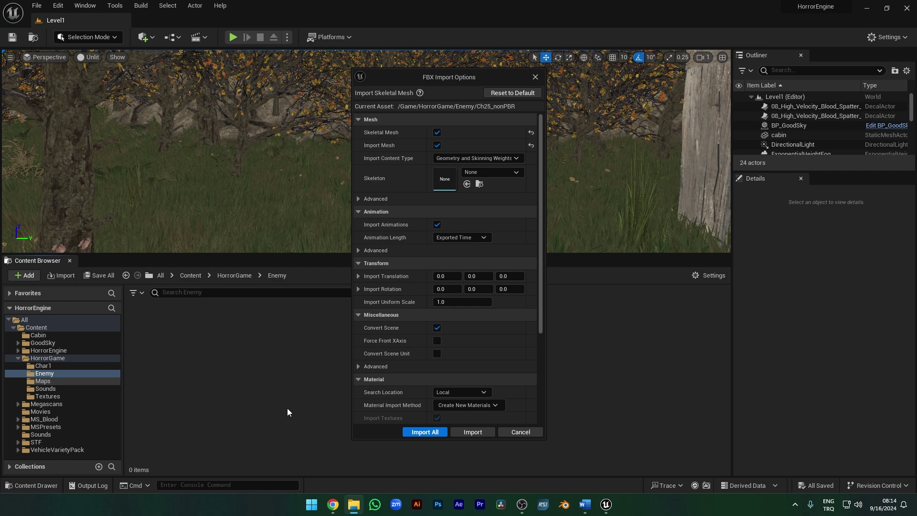
{"action": "left_click", "coordinate": [438, 225]}
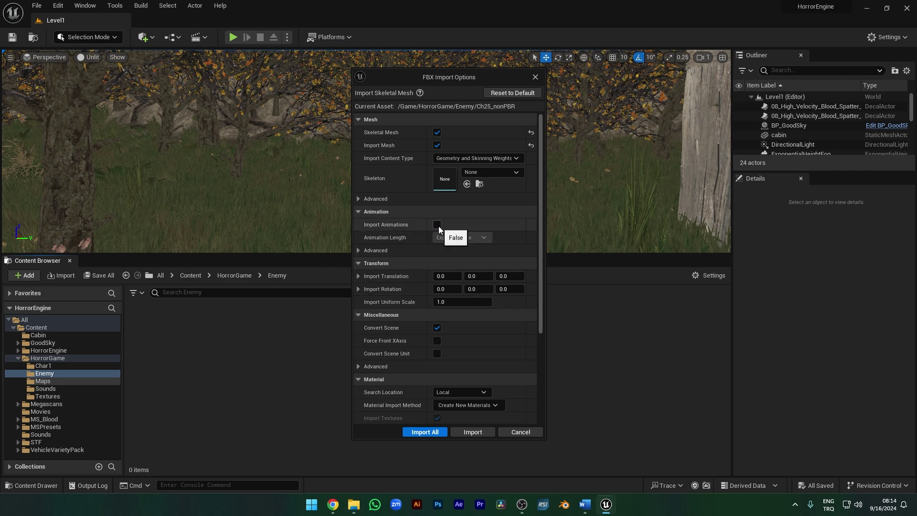
{"action": "left_click", "coordinate": [436, 432]}
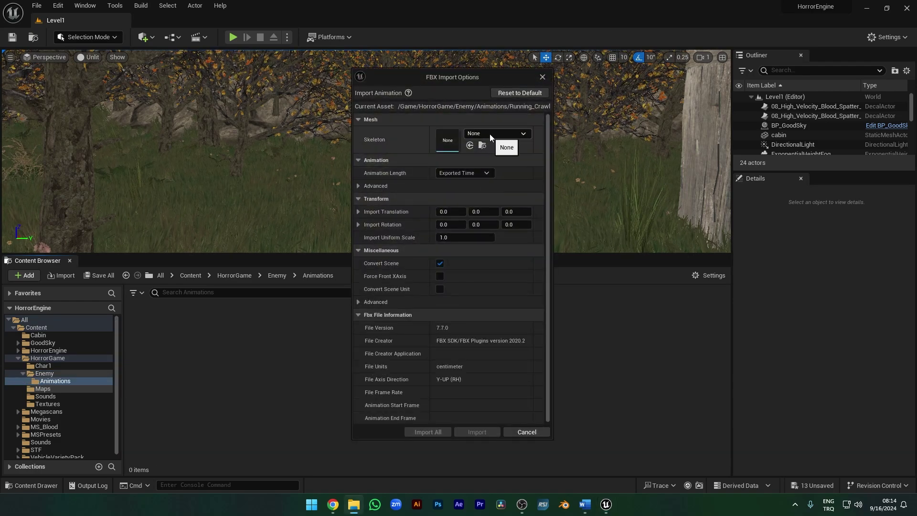
Step: Import all the enemy animation files into Enemy/Animations using the Ch25_nonPBR skeleton
{"action": "left_click", "coordinate": [494, 134]}
{"action": "left_click", "coordinate": [521, 232]}
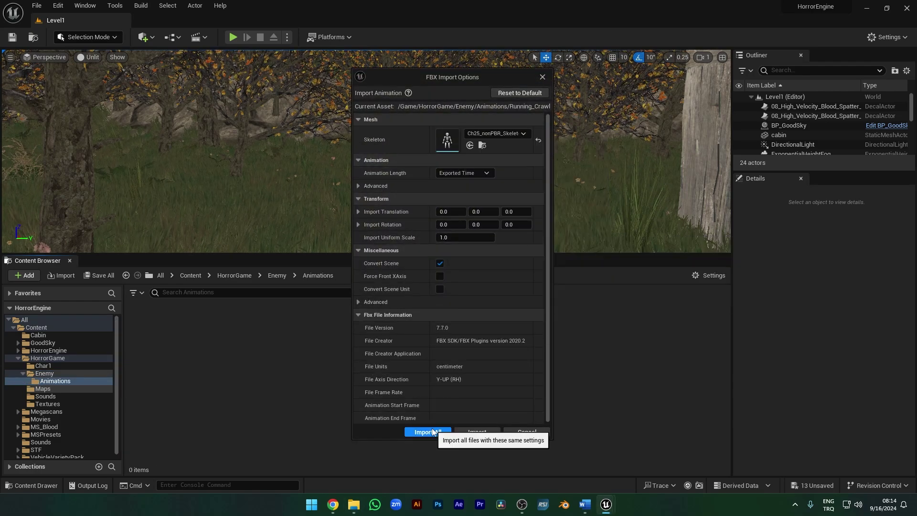
{"action": "left_click", "coordinate": [432, 432]}
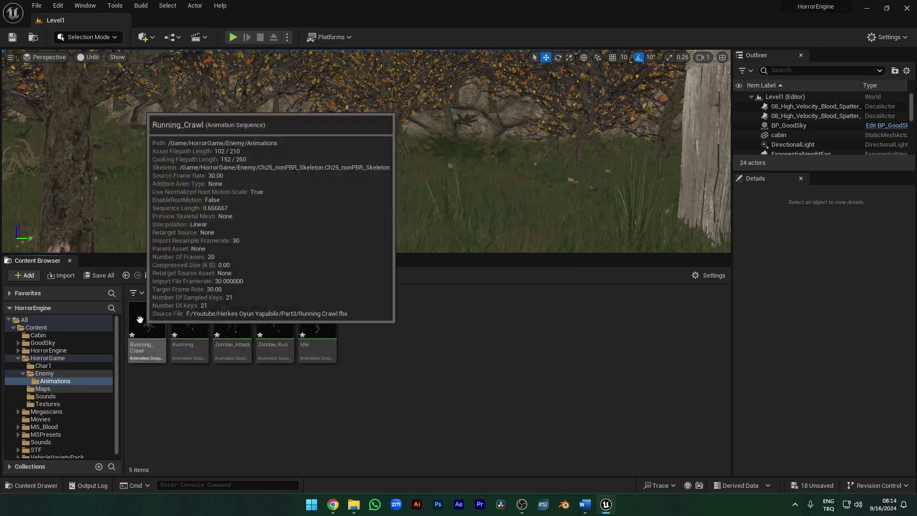
Step: Preview the Running_Crawl animation on the creature from different angles and close its editor
{"action": "double_click", "coordinate": [140, 319]}
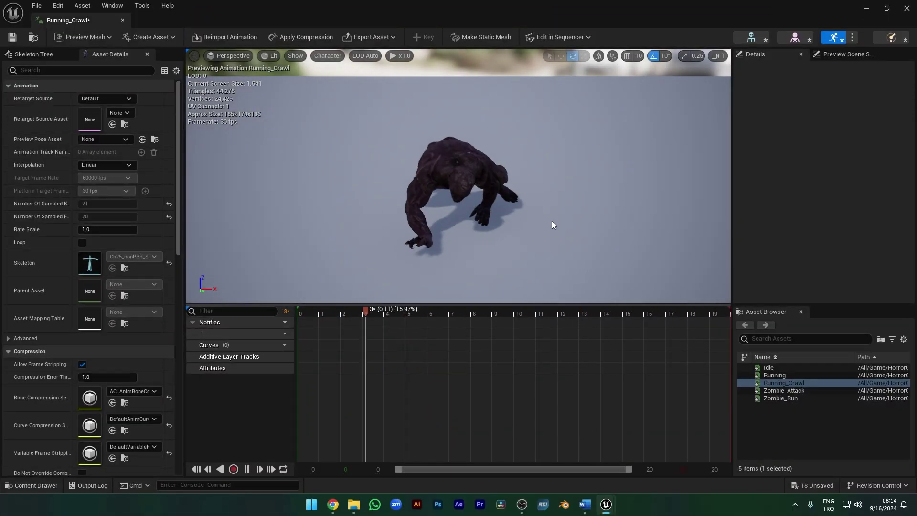
{"action": "right_click_drag", "start_coordinate": [552, 221], "coordinate": [506, 200]}
{"action": "middle_click_drag", "start_coordinate": [553, 223], "coordinate": [645, 248]}
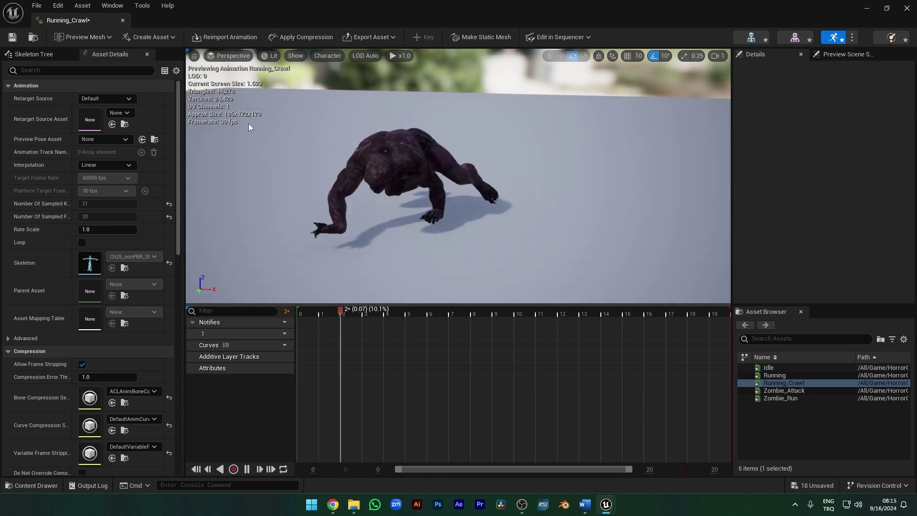
{"action": "left_click", "coordinate": [122, 21]}
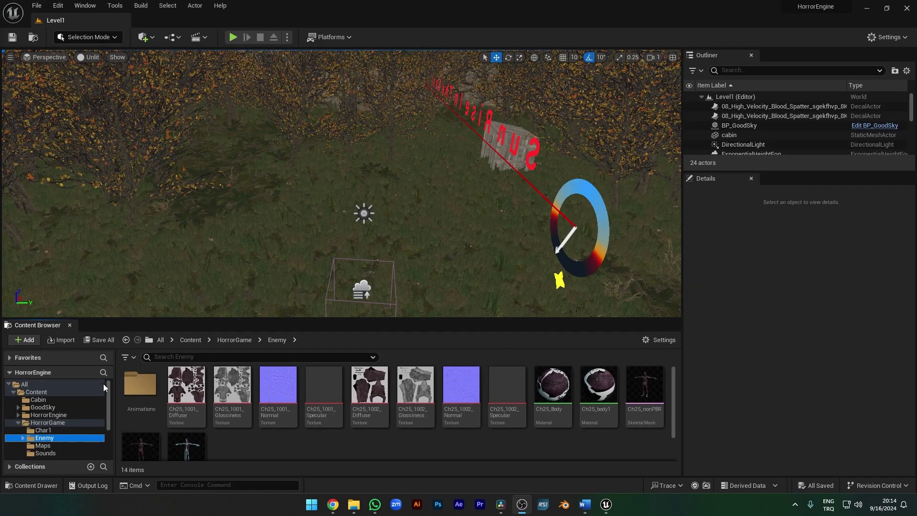
Step: Place the Running_Crawl animation from Enemy/Animations into the level beside the trees at the clearing's edge
{"action": "double_click", "coordinate": [146, 385]}
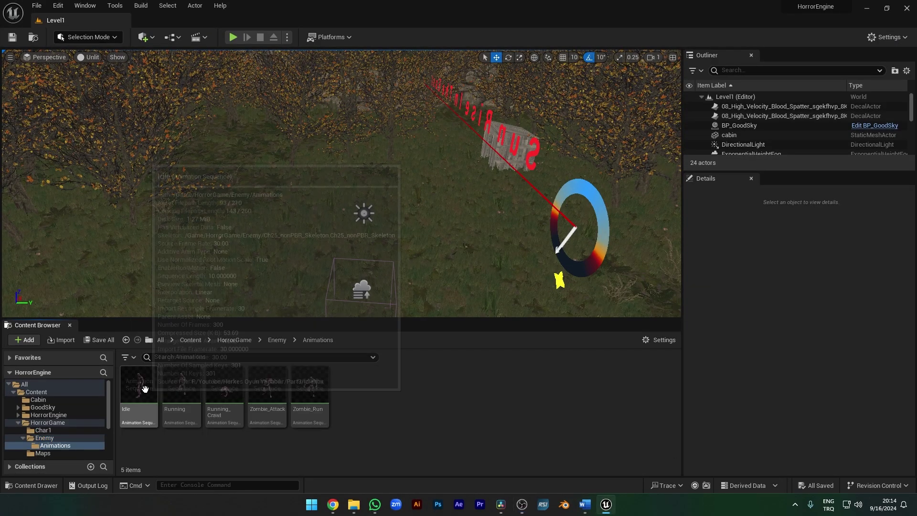
{"action": "left_click_drag", "start_coordinate": [225, 387], "coordinate": [184, 217]}
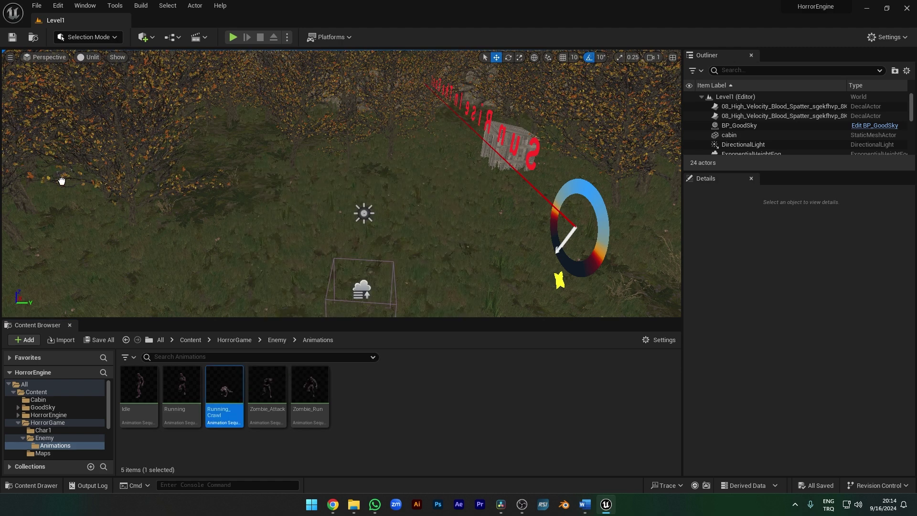
{"action": "left_click_drag", "start_coordinate": [71, 182], "coordinate": [76, 187]}
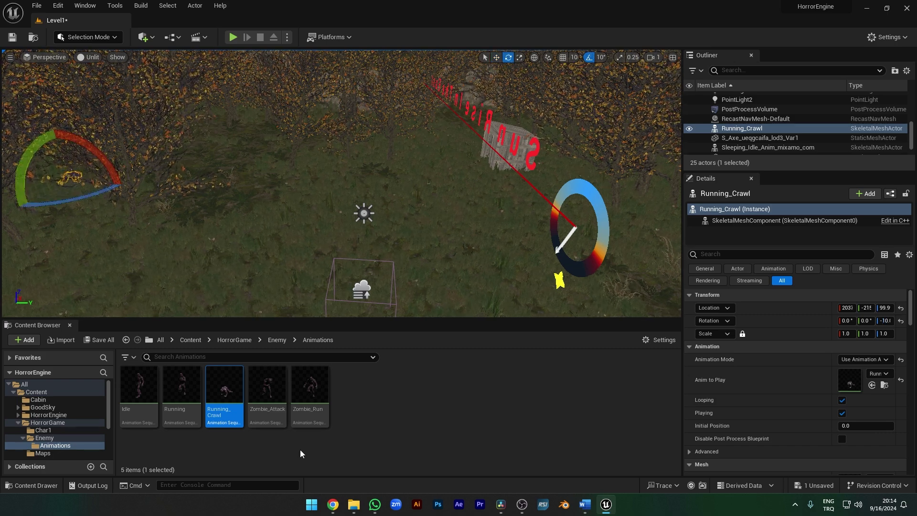
Step: Place an OverlapTrigger from HorrorEngine's PortalAndTriggers blueprints in the clearing and scale it to 1.0, 14.0, 3.72
{"action": "left_click", "coordinate": [46, 415]}
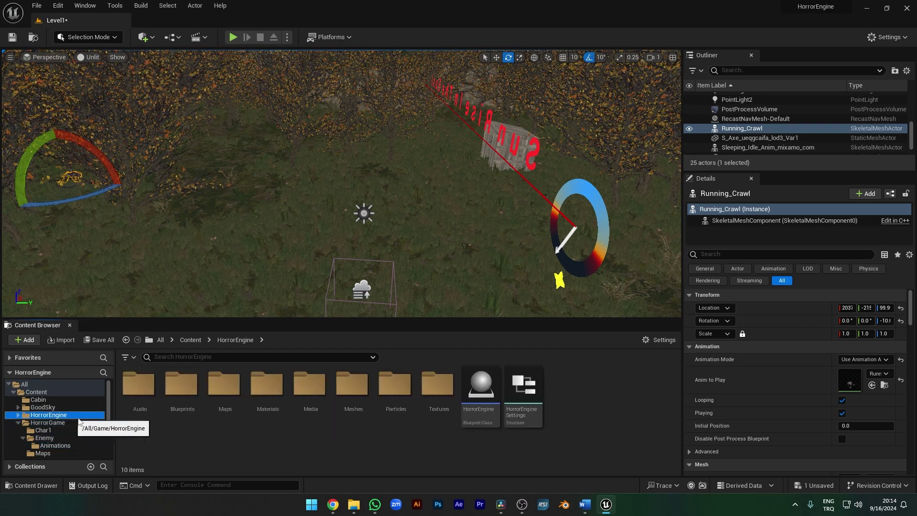
{"action": "double_click", "coordinate": [181, 384]}
{"action": "left_click", "coordinate": [267, 385]}
{"action": "double_click", "coordinate": [266, 384]}
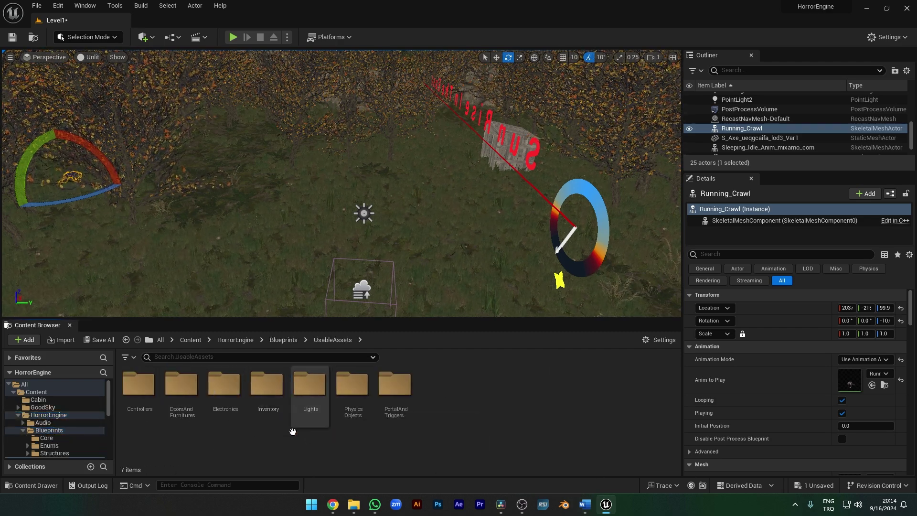
{"action": "key", "text": "s"}
{"action": "right_click_drag", "start_coordinate": [342, 183], "coordinate": [308, 215]}
{"action": "scroll", "coordinate": [342, 183], "scroll_direction": "down", "scroll_amount": 2}
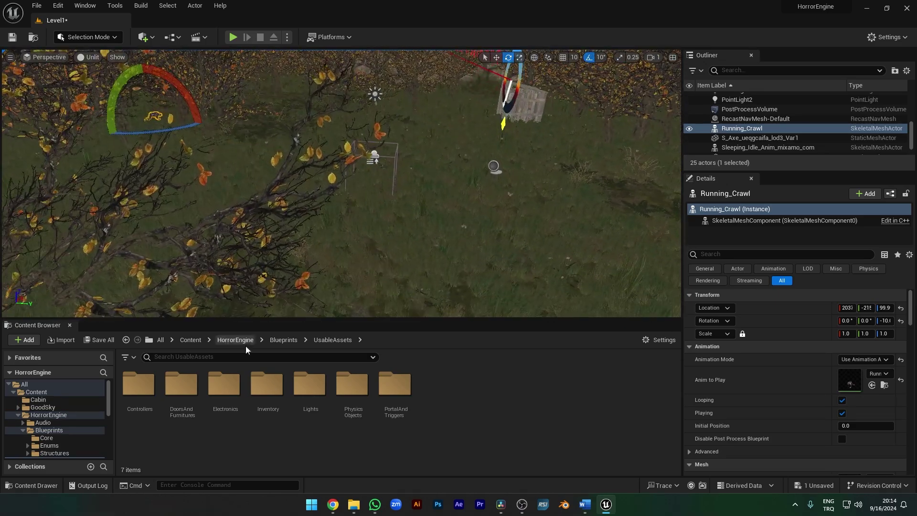
{"action": "left_click", "coordinate": [394, 386]}
{"action": "double_click", "coordinate": [394, 386]}
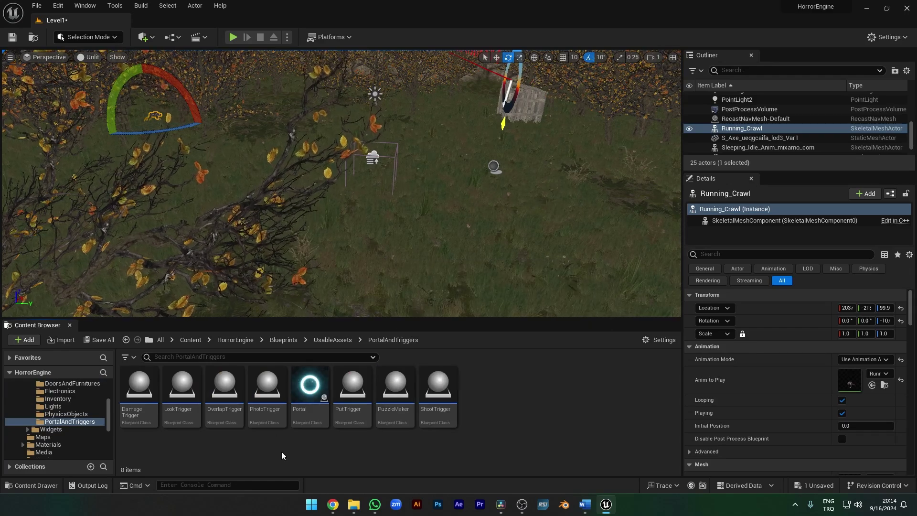
{"action": "left_click_drag", "start_coordinate": [224, 387], "coordinate": [296, 238]}
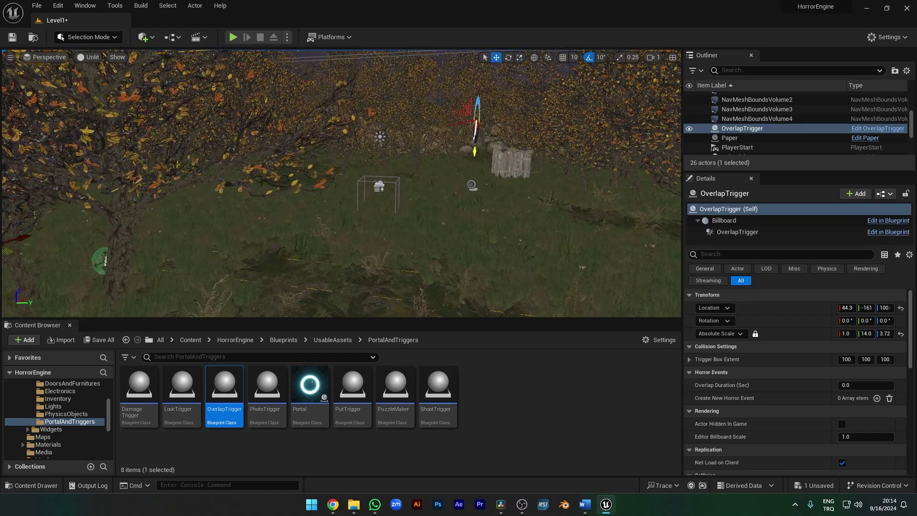
Step: Widen the OverlapTrigger to a Y scale of 30.3 and add a horror event fired by Overlap with Trigger
{"action": "key", "text": "s"}
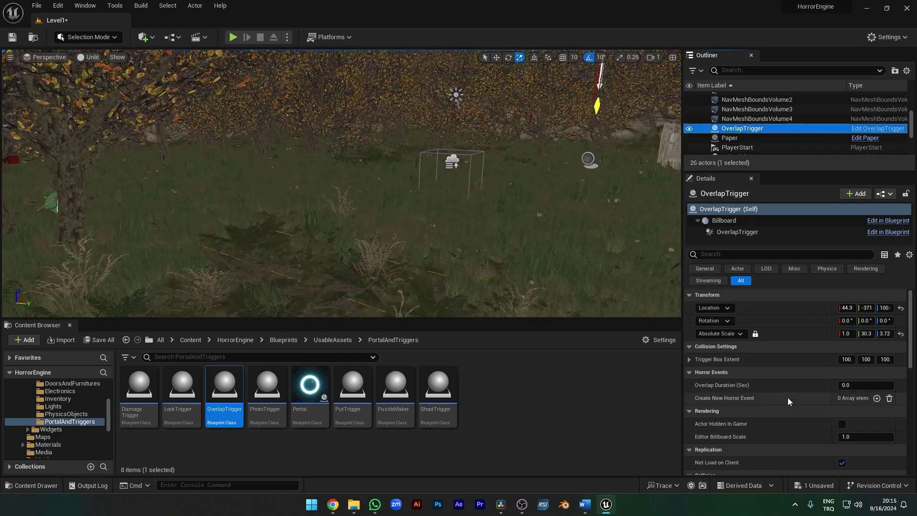
{"action": "left_click", "coordinate": [876, 398]}
{"action": "left_click", "coordinate": [697, 411]}
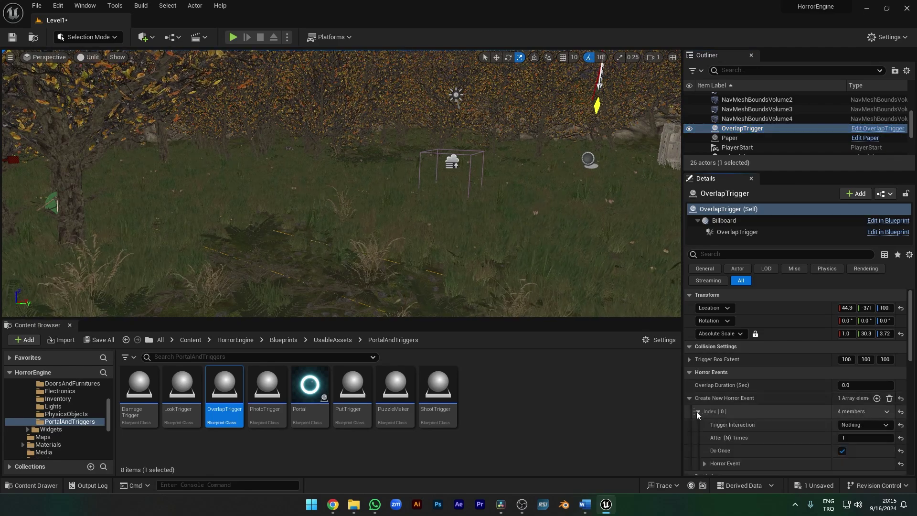
{"action": "scroll", "coordinate": [764, 402], "scroll_direction": "down", "scroll_amount": 2}
{"action": "left_click", "coordinate": [865, 379]}
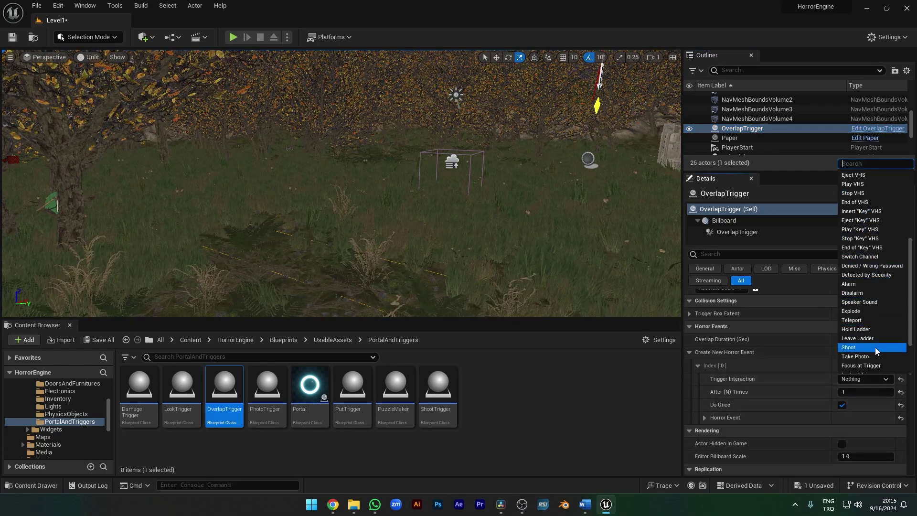
{"action": "scroll", "coordinate": [876, 348], "scroll_direction": "down", "scroll_amount": 2}
{"action": "left_click", "coordinate": [872, 324]}
Step: Add an Actor Transforms entry to the horror event's Environment settings and pick the Running_Crawl creature as the actor to transform
{"action": "left_click", "coordinate": [746, 418]}
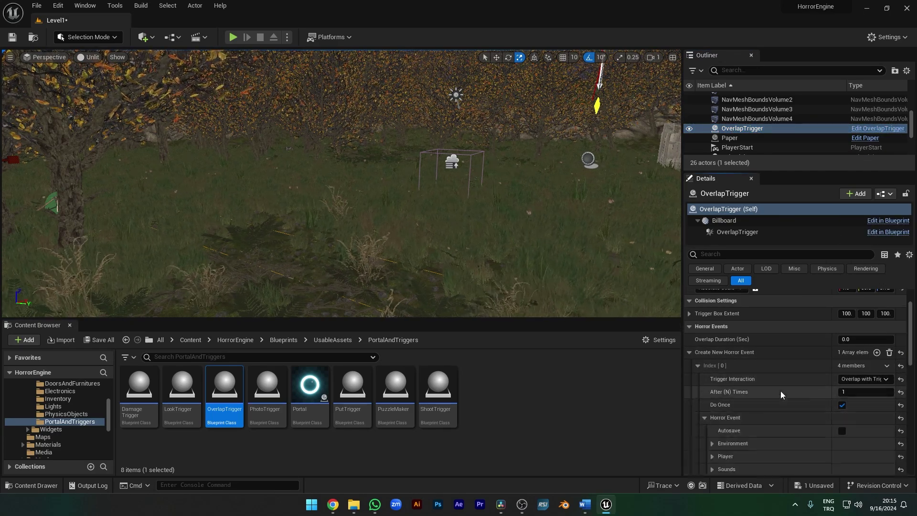
{"action": "scroll", "coordinate": [765, 395], "scroll_direction": "down", "scroll_amount": 2}
{"action": "left_click", "coordinate": [714, 399]}
{"action": "scroll", "coordinate": [722, 402], "scroll_direction": "down", "scroll_amount": 1}
{"action": "left_click", "coordinate": [876, 393]}
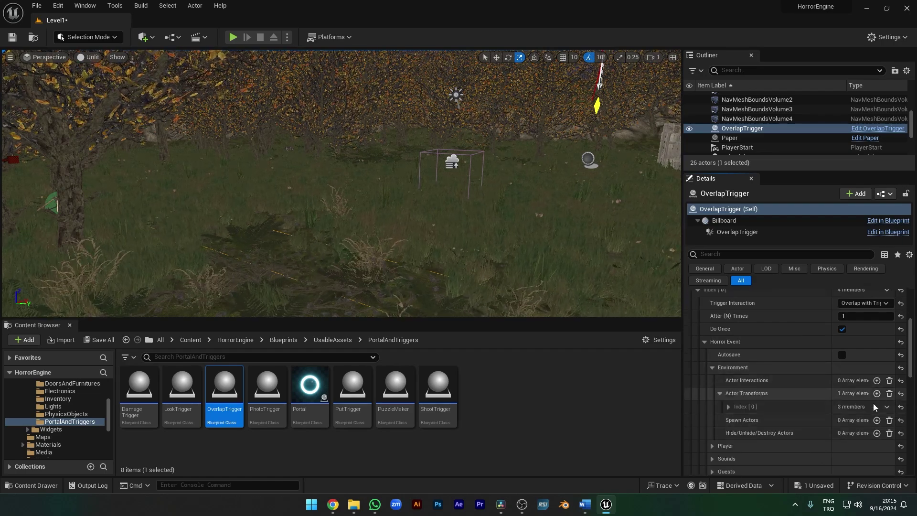
{"action": "left_click", "coordinate": [729, 406]}
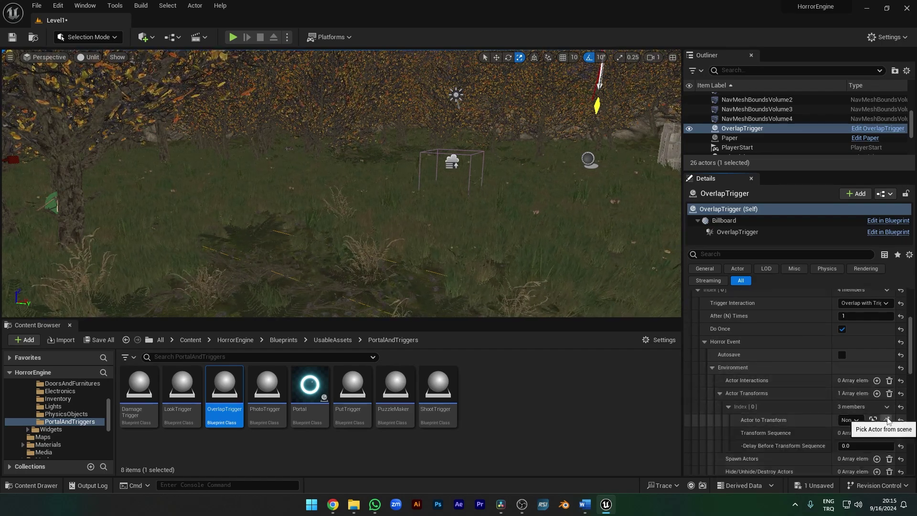
{"action": "left_click", "coordinate": [887, 420]}
{"action": "right_click_drag", "start_coordinate": [403, 215], "coordinate": [365, 183]}
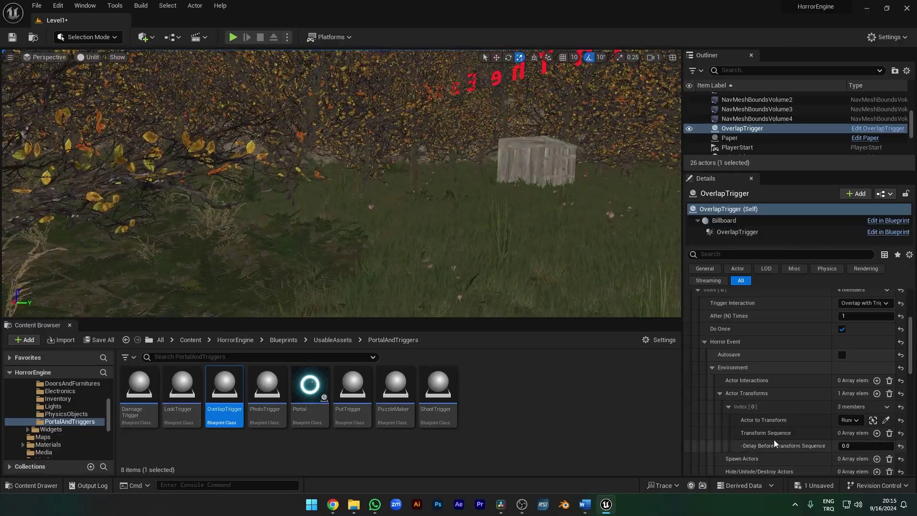
Step: Add one Transform Sequence element for the creature and expand its target transform
{"action": "left_click", "coordinate": [877, 433]}
{"action": "scroll", "coordinate": [748, 431], "scroll_direction": "down", "scroll_amount": 1}
{"action": "left_click", "coordinate": [744, 431]}
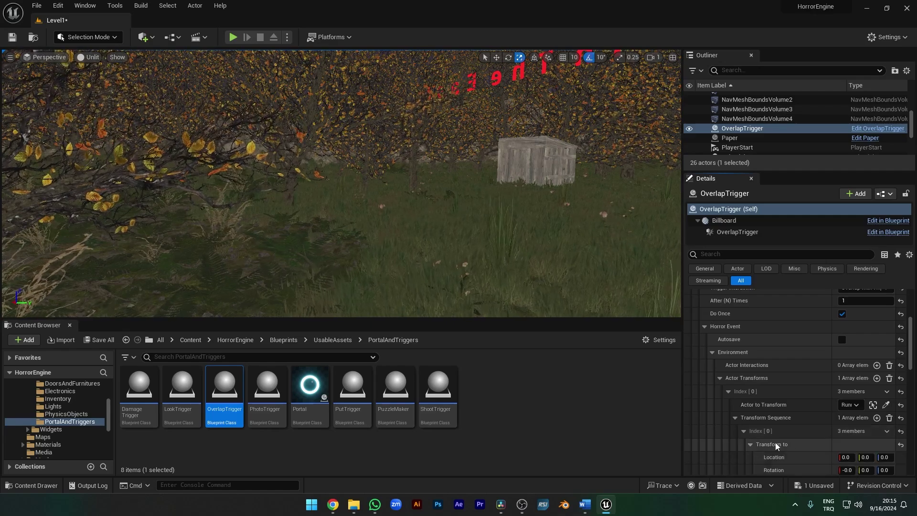
{"action": "left_click", "coordinate": [778, 442]}
Step: Select the cabin in the level and copy its location
{"action": "left_click", "coordinate": [551, 160]}
{"action": "scroll", "coordinate": [793, 308], "scroll_direction": "up", "scroll_amount": 10}
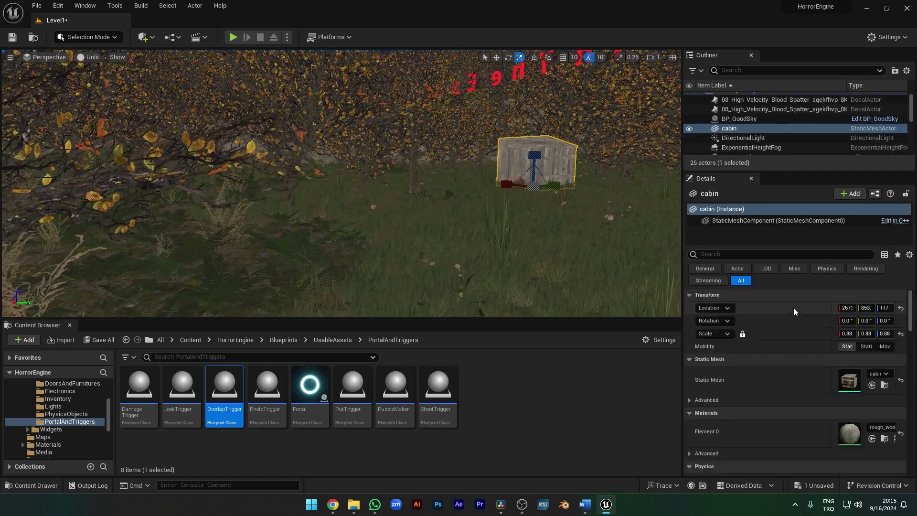
{"action": "right_click", "coordinate": [744, 305]}
{"action": "left_click", "coordinate": [771, 316]}
{"action": "scroll", "coordinate": [763, 356], "scroll_direction": "down", "scroll_amount": 4}
{"action": "scroll", "coordinate": [762, 356], "scroll_direction": "up", "scroll_amount": 1}
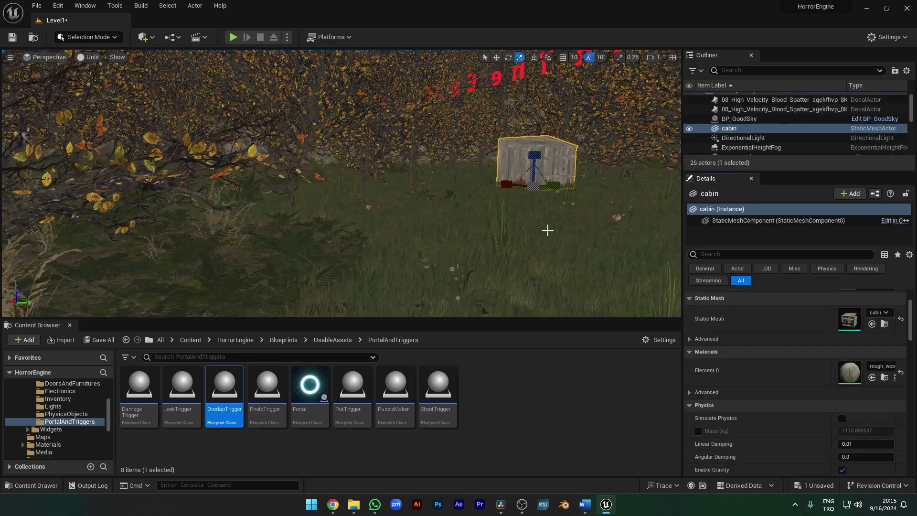
Step: Paste the cabin's location into the OverlapTrigger's Transform To location and save the level
{"action": "scroll", "coordinate": [764, 136], "scroll_direction": "down", "scroll_amount": 4}
{"action": "scroll", "coordinate": [764, 138], "scroll_direction": "down", "scroll_amount": 3}
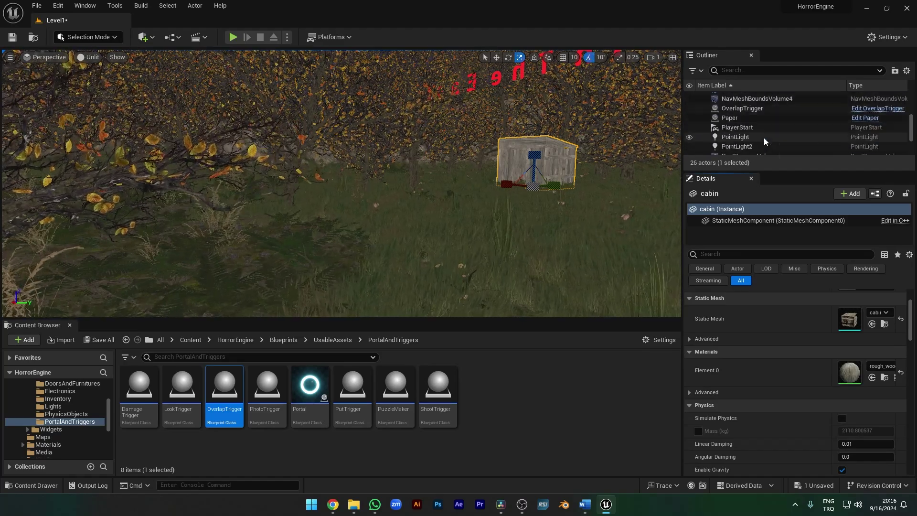
{"action": "left_click", "coordinate": [753, 109]}
{"action": "scroll", "coordinate": [813, 424], "scroll_direction": "down", "scroll_amount": 4}
{"action": "right_click", "coordinate": [804, 424]}
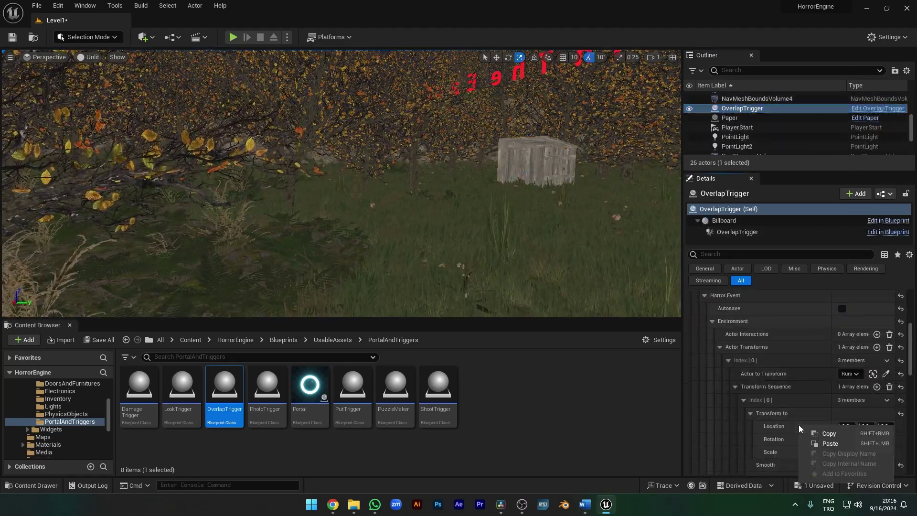
{"action": "left_click", "coordinate": [825, 445]}
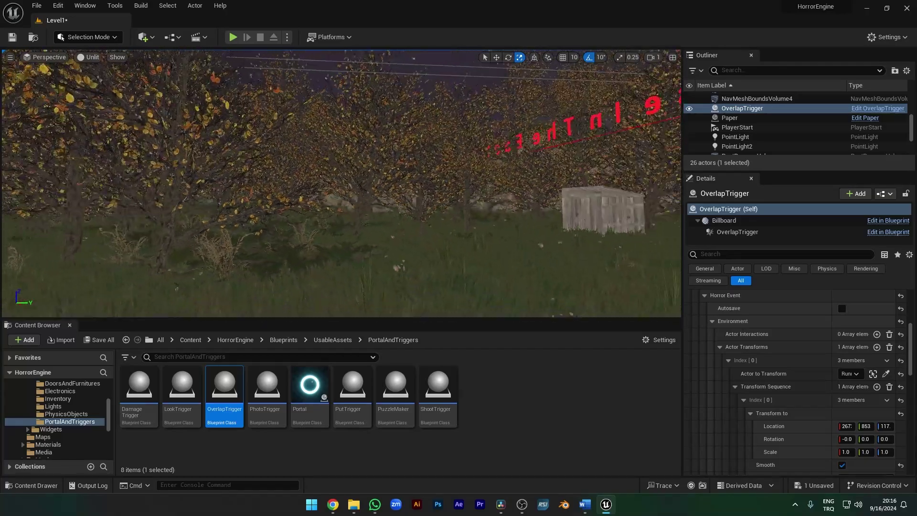
{"action": "key", "text": "ctrl+s"}
Step: Add a Play 2D Sounds entry to the OverlapTrigger's horror event and expand it
{"action": "scroll", "coordinate": [778, 408], "scroll_direction": "down", "scroll_amount": 5}
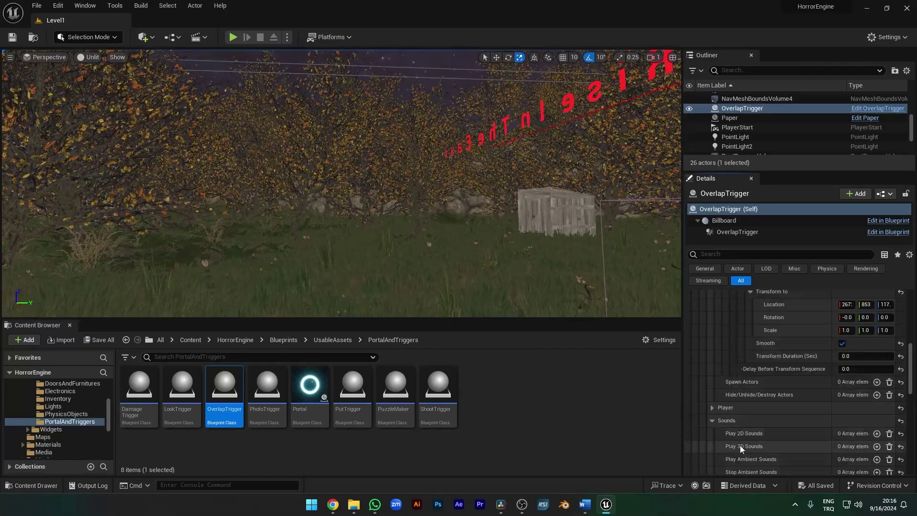
{"action": "left_click", "coordinate": [877, 434]}
{"action": "scroll", "coordinate": [790, 440], "scroll_direction": "down", "scroll_amount": 2}
{"action": "left_click", "coordinate": [729, 416]}
{"action": "scroll", "coordinate": [803, 427], "scroll_direction": "down", "scroll_amount": 2}
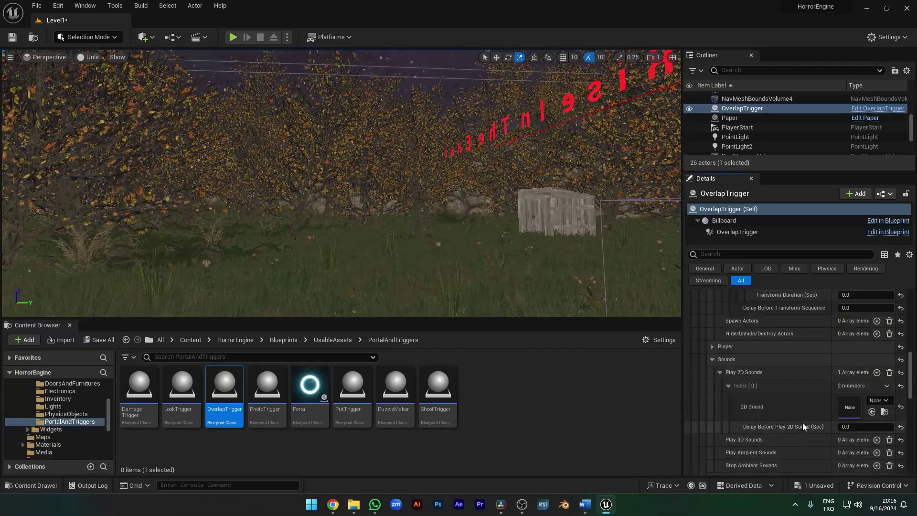
Step: Assign the grass sound from HorrorGame/Sounds to the 2D sound entry and set the creature's Transform Duration to 4 seconds
{"action": "scroll", "coordinate": [40, 407], "scroll_direction": "up", "scroll_amount": 3}
{"action": "left_click", "coordinate": [18, 383]}
{"action": "double_click", "coordinate": [48, 391]}
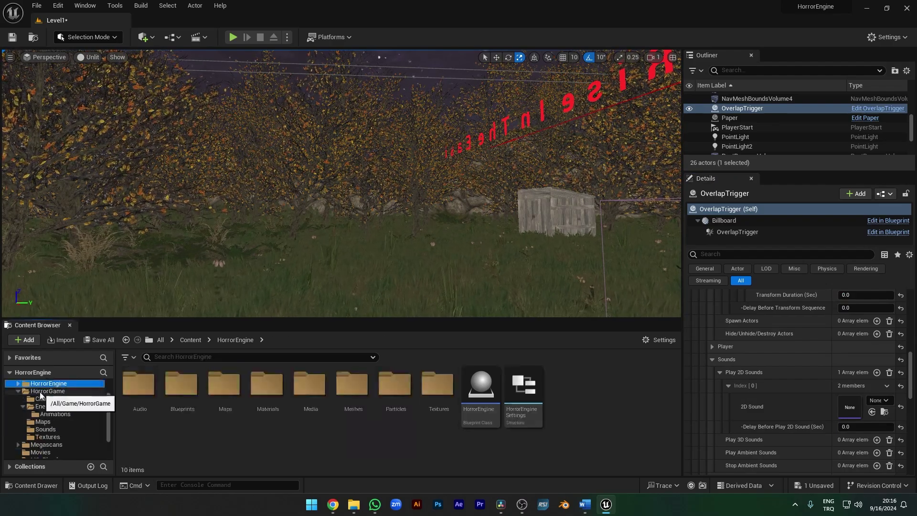
{"action": "left_click", "coordinate": [45, 429]}
{"action": "left_click", "coordinate": [352, 396]}
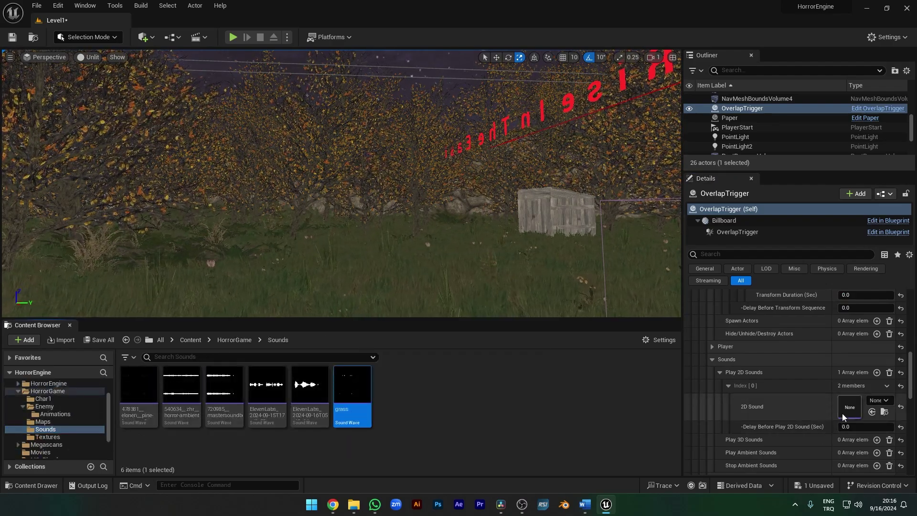
{"action": "left_click", "coordinate": [873, 412]}
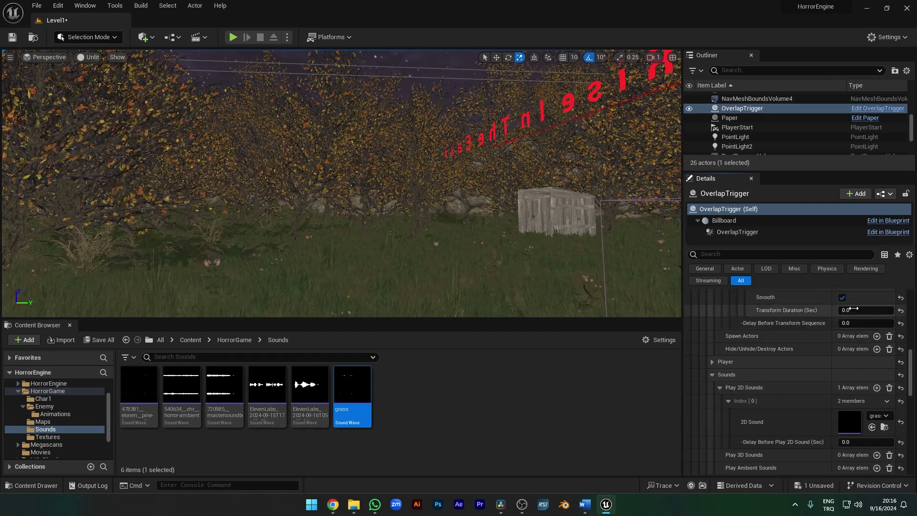
{"action": "type", "text": "4"}
Step: Add a second 2D sound using the ElevenLabs_2024-09-16T05 wave with a 4-second delay, and save the level
{"action": "scroll", "coordinate": [782, 417], "scroll_direction": "down", "scroll_amount": 2}
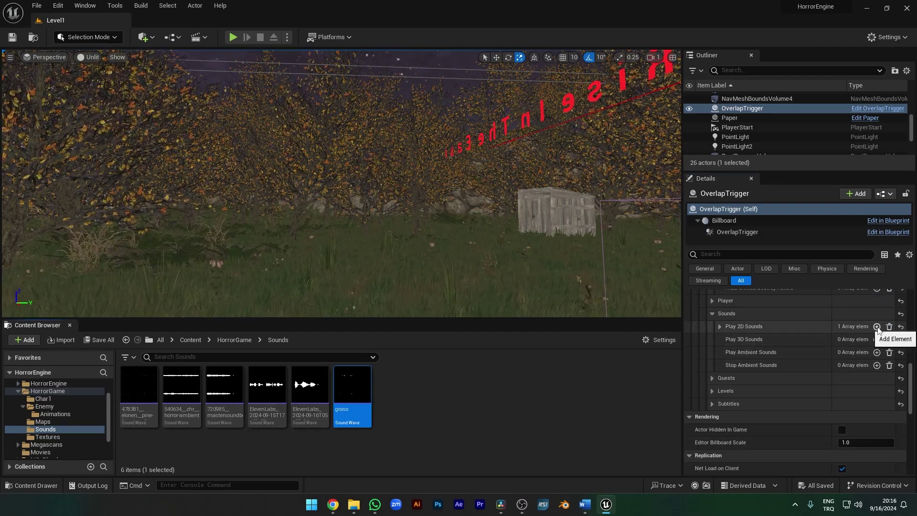
{"action": "left_click", "coordinate": [877, 327]}
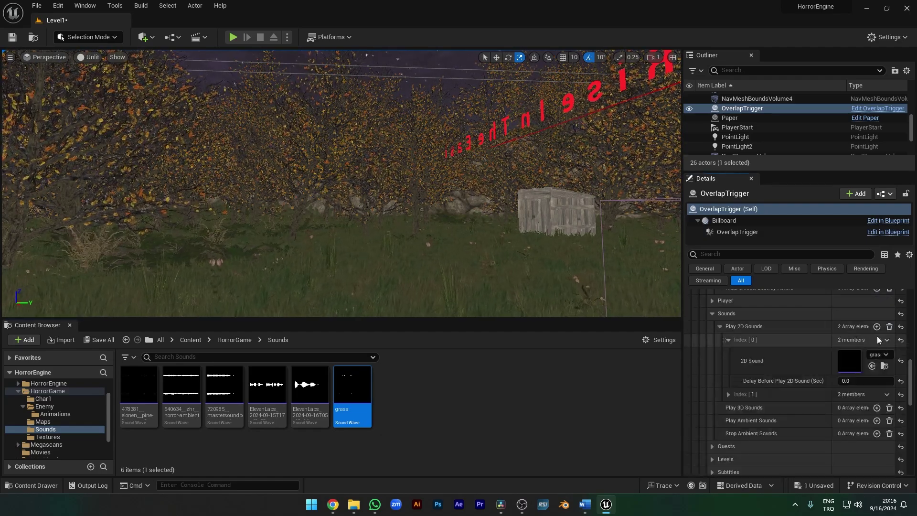
{"action": "left_click", "coordinate": [729, 340]}
{"action": "left_click", "coordinate": [728, 354]}
{"action": "left_click", "coordinate": [310, 387]}
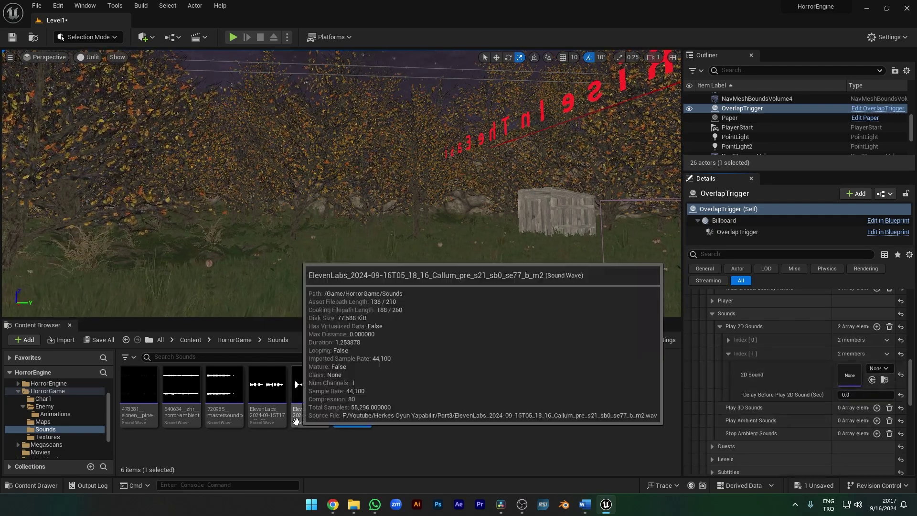
{"action": "left_click", "coordinate": [872, 379]}
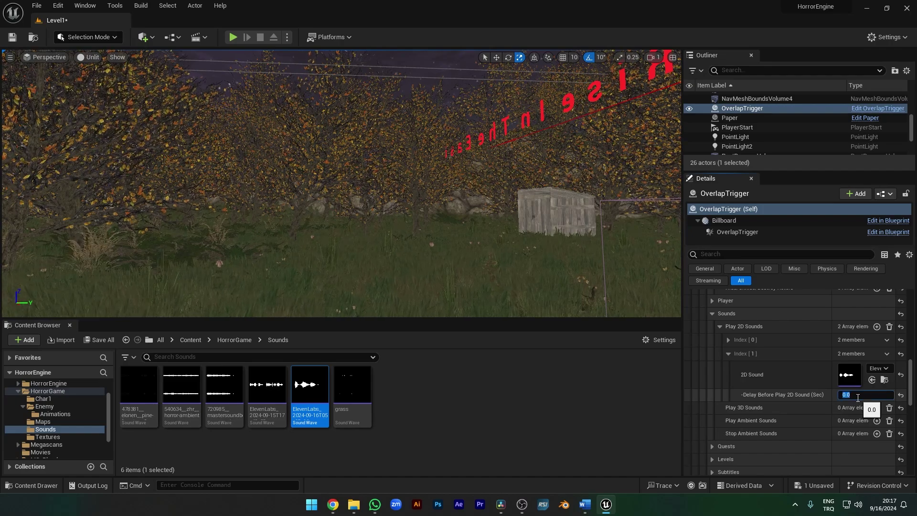
{"action": "key", "text": "Return"}
{"action": "key", "text": "ctrl+s"}
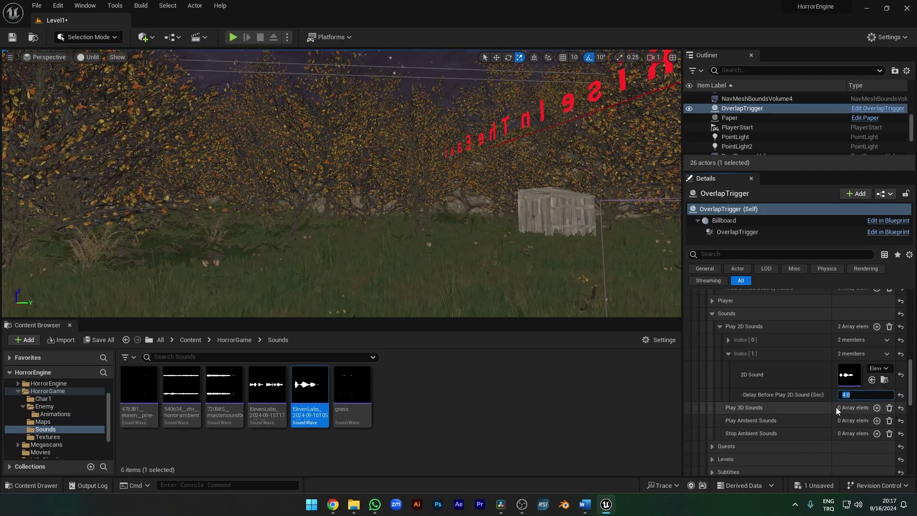
Step: Add a Look at Actor(s) entry with one sequence element to the horror event's Player settings
{"action": "scroll", "coordinate": [812, 404], "scroll_direction": "up", "scroll_amount": 3}
{"action": "left_click", "coordinate": [730, 386]}
{"action": "left_click", "coordinate": [712, 345]}
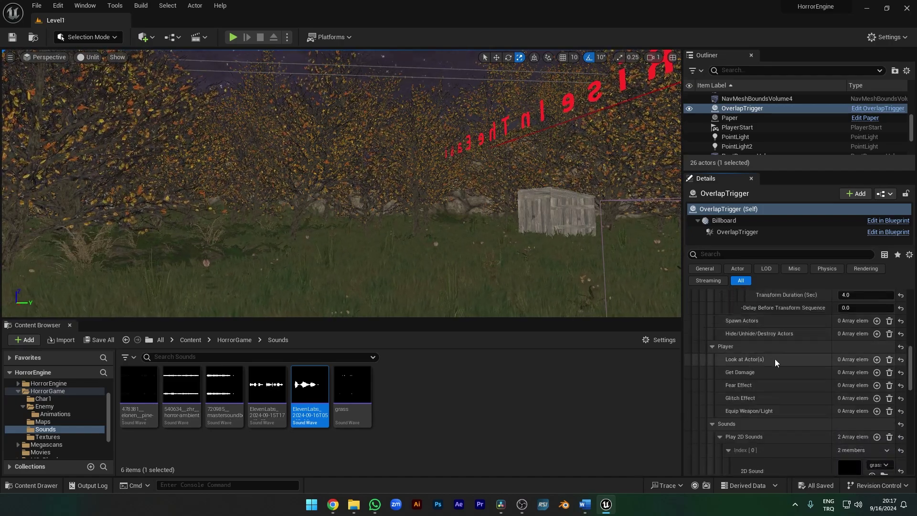
{"action": "left_click", "coordinate": [877, 359]}
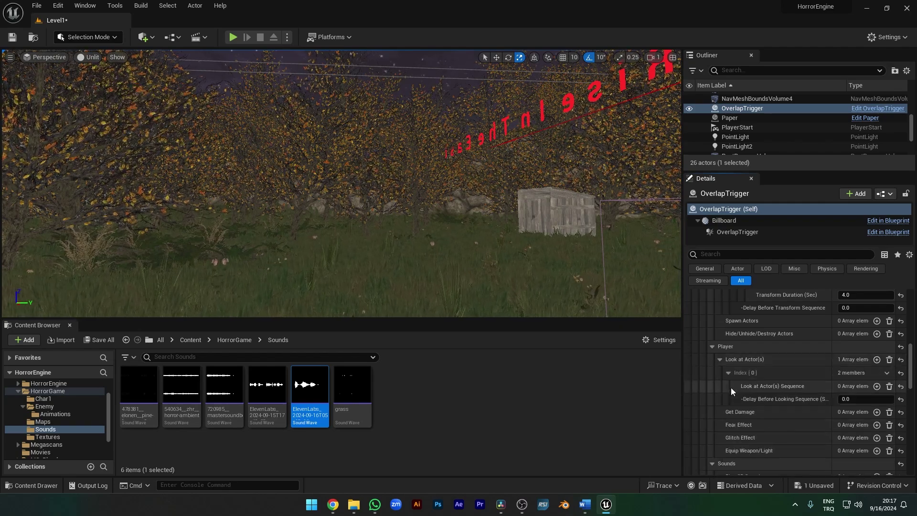
{"action": "left_click", "coordinate": [876, 386]}
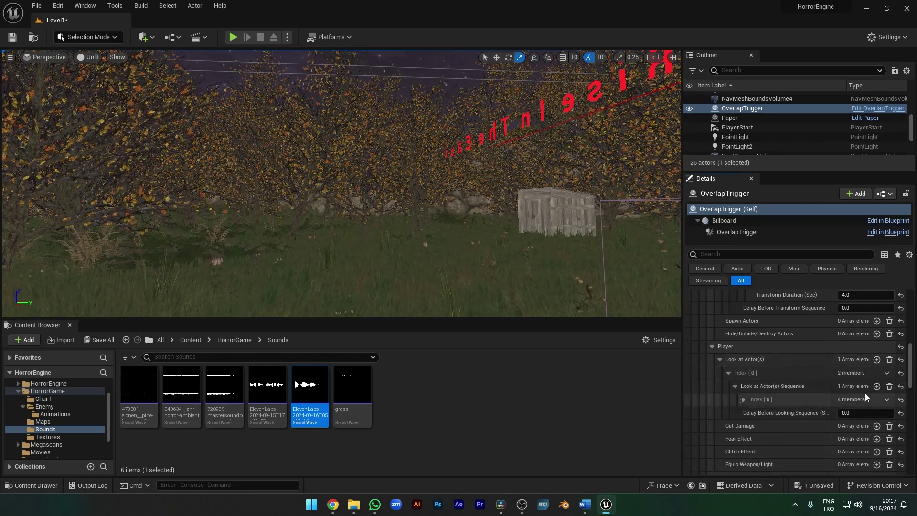
{"action": "left_click", "coordinate": [744, 399]}
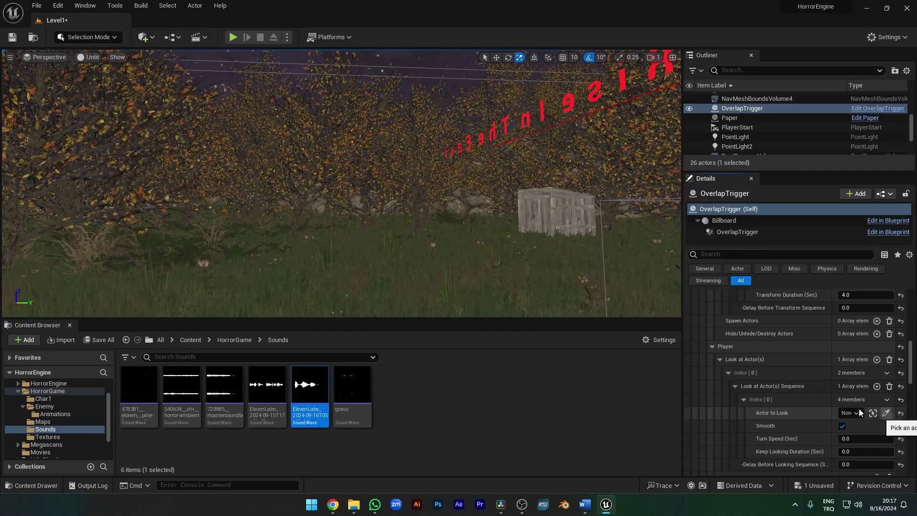
Step: Make the player look at the Running_Crawl creature with a turn speed of 0.3 seconds
{"action": "left_click", "coordinate": [886, 412]}
{"action": "scroll", "coordinate": [425, 281], "scroll_direction": "up", "scroll_amount": 10}
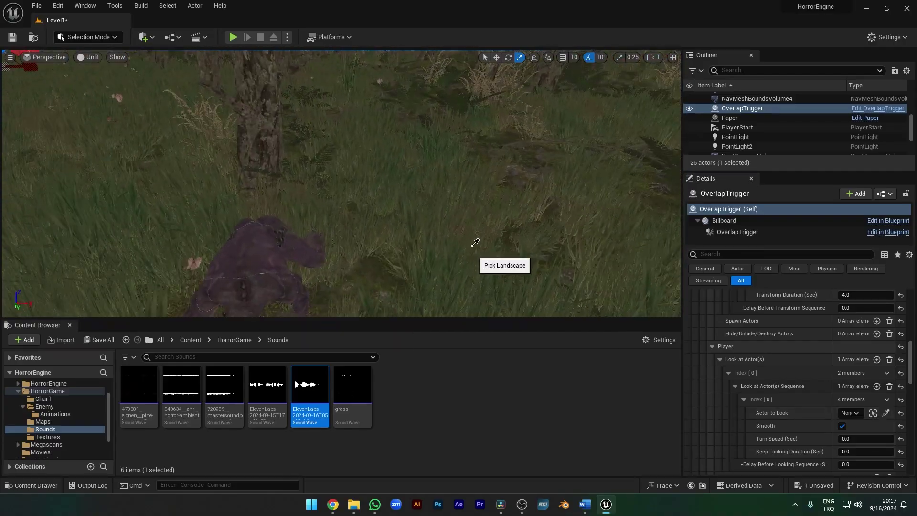
{"action": "left_click", "coordinate": [244, 242]}
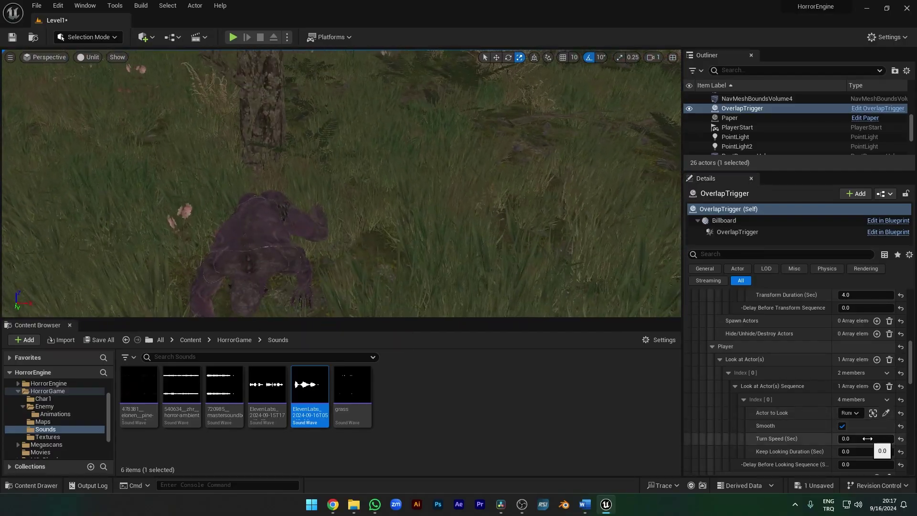
{"action": "left_click", "coordinate": [867, 439]}
{"action": "type", "text": "0.3"}
{"action": "key", "text": "Return"}
{"action": "scroll", "coordinate": [766, 413], "scroll_direction": "down", "scroll_amount": 2}
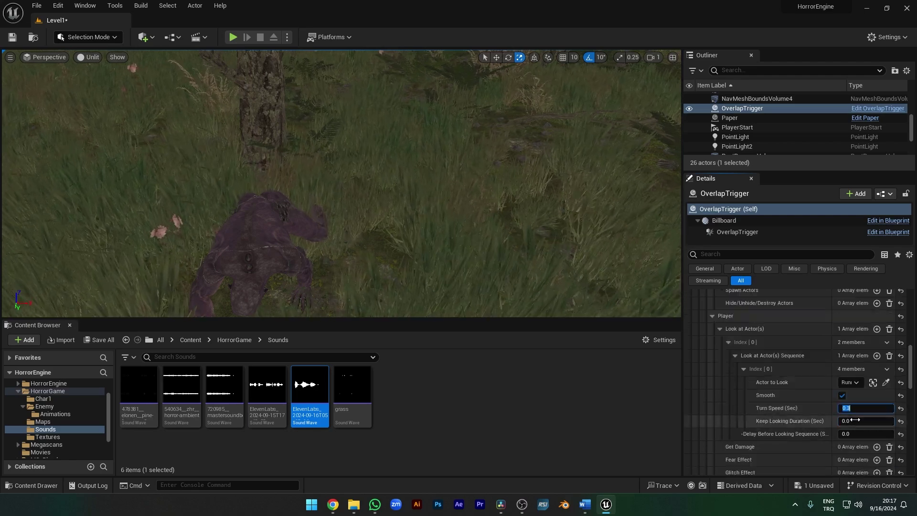
Step: Play-test the level by walking forward toward the cabin through the overlap trigger
{"action": "key", "text": "alt+p"}
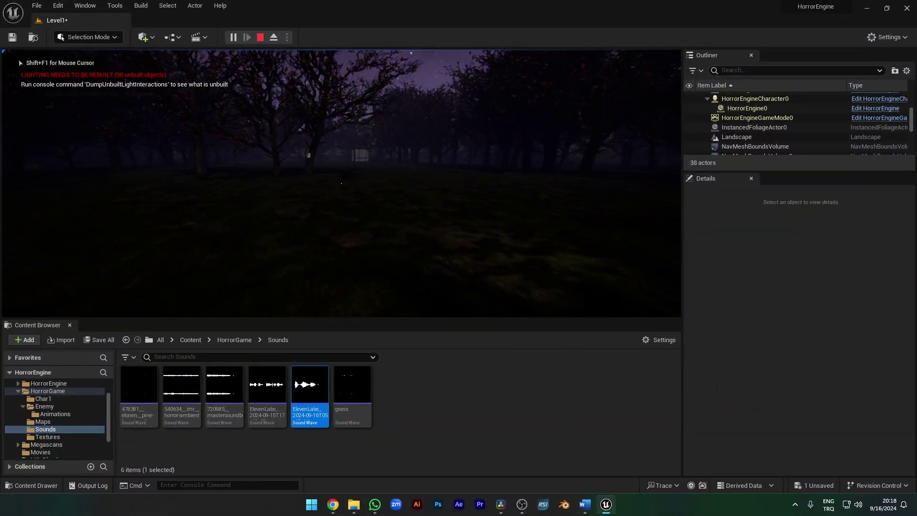
{"action": "key", "text": "w"}
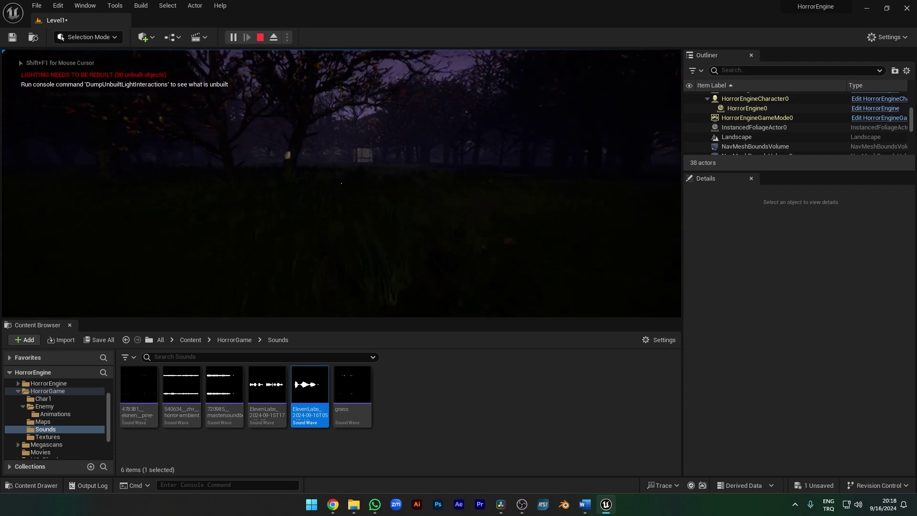
{"action": "key", "text": "w"}
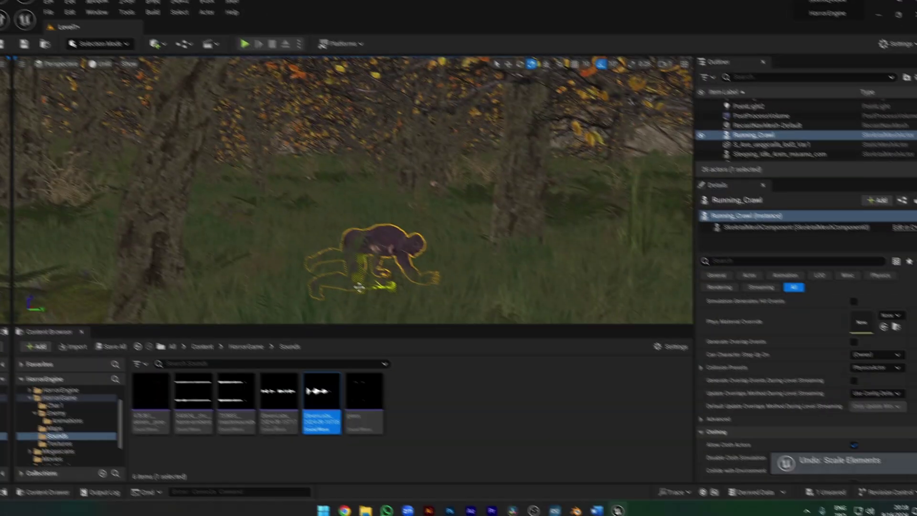
Step: Scale up the Running_Crawl creature between the trees and play-test the level again
{"action": "left_click_drag", "start_coordinate": [349, 280], "coordinate": [380, 259]}
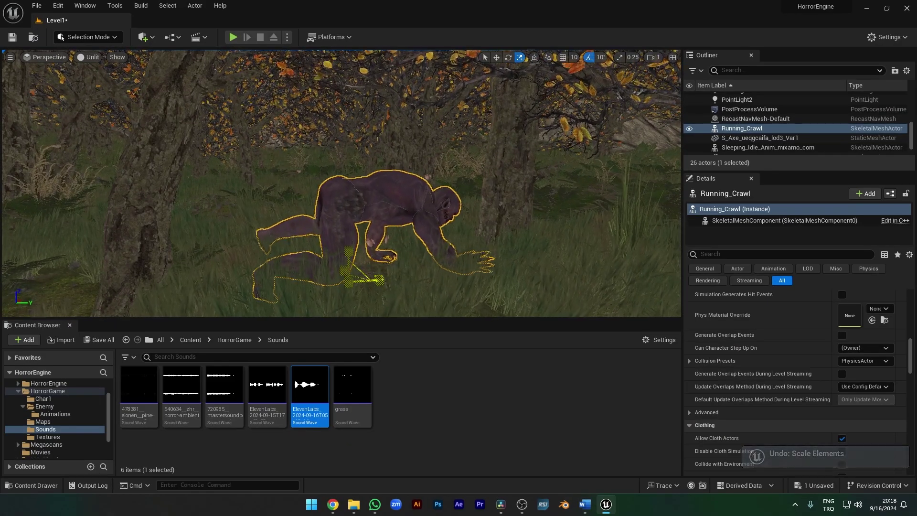
{"action": "left_click", "coordinate": [233, 37]}
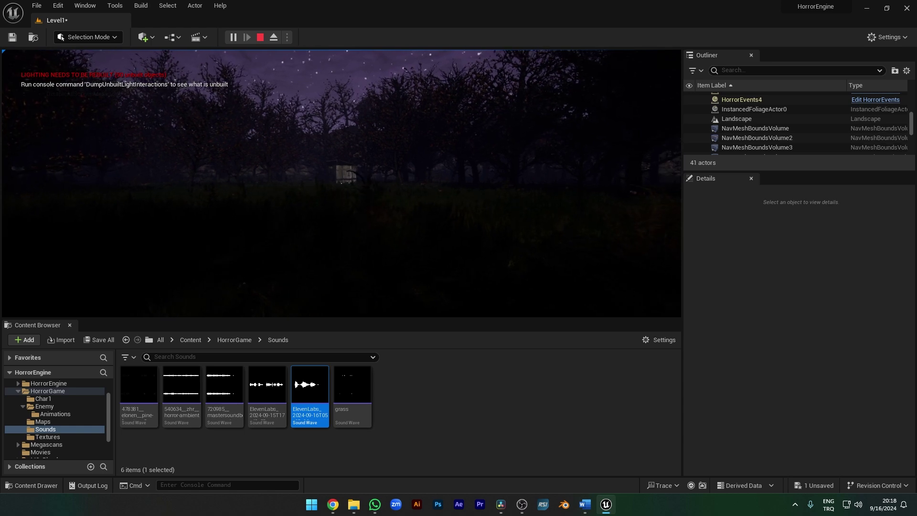
Step: End the play-test and add a subtitle reading "What was that?" to the overlap trigger's horror event, with Modify Duration set to 4
{"action": "key", "text": "Escape"}
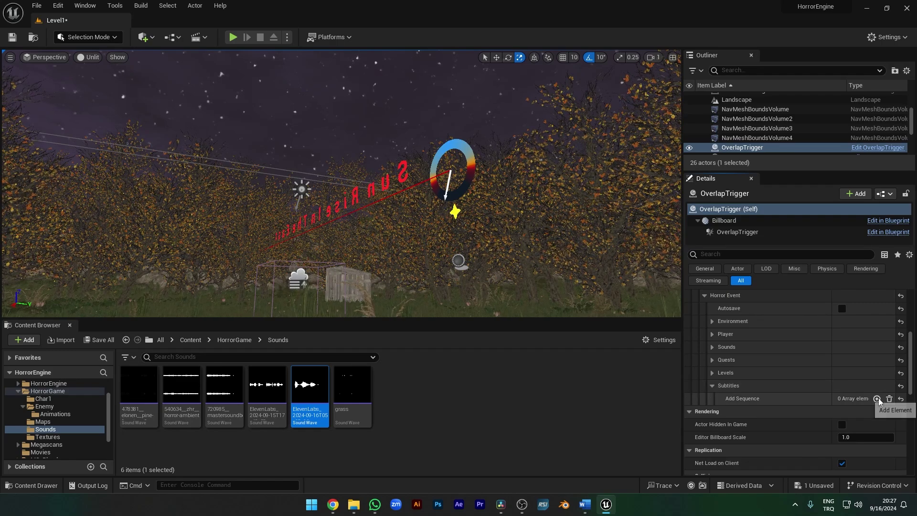
{"action": "left_click", "coordinate": [877, 398]}
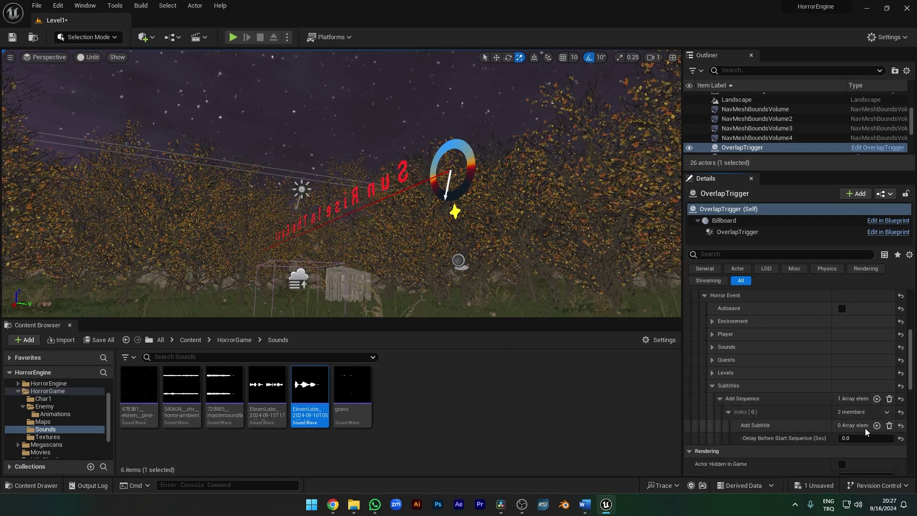
{"action": "left_click", "coordinate": [877, 426]}
{"action": "left_click", "coordinate": [843, 452]}
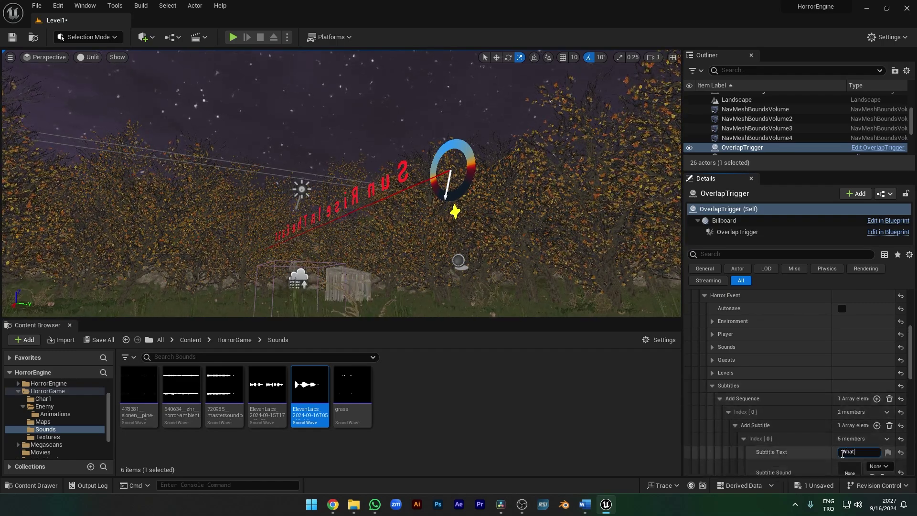
{"action": "scroll", "coordinate": [831, 457], "scroll_direction": "down", "scroll_amount": 3}
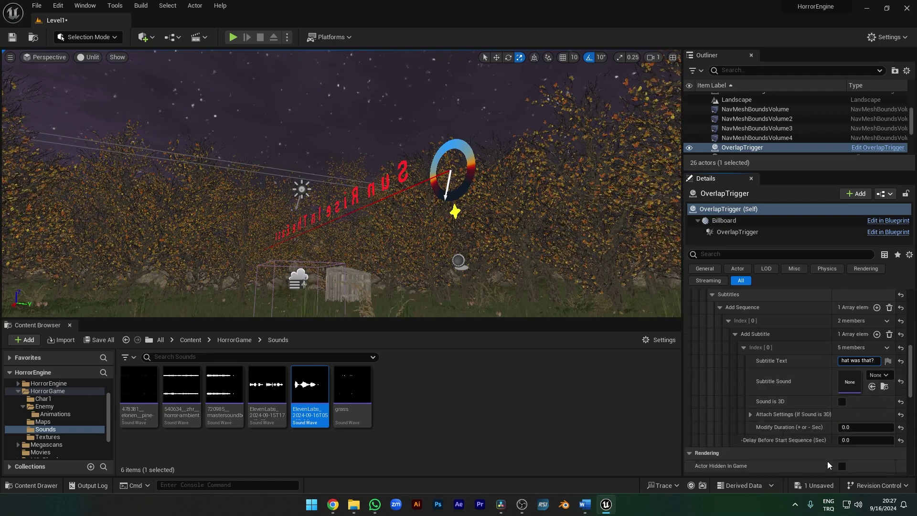
{"action": "left_click", "coordinate": [858, 429]}
{"action": "type", "text": "4"}
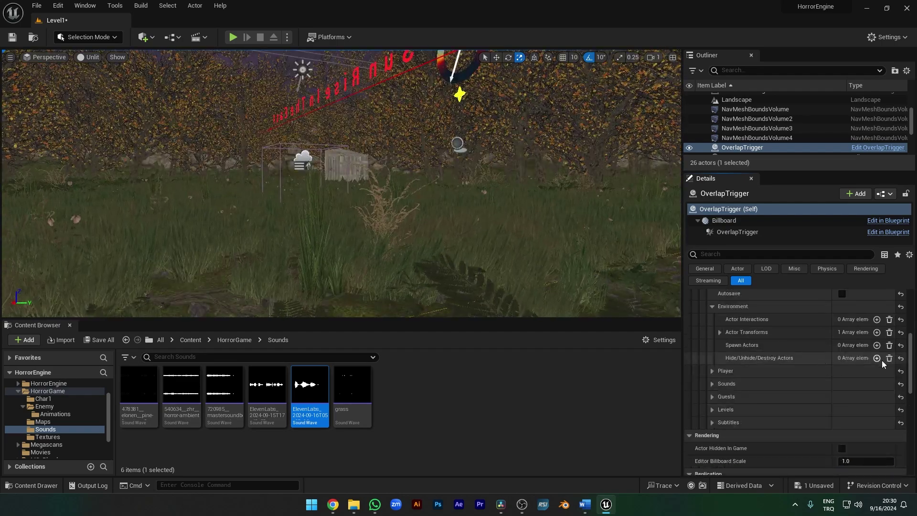
Step: Add a Hide/Unhide/Destroy Actors entry with one actor slot to the overlap trigger's Environment settings and start picking its actor
{"action": "left_click", "coordinate": [879, 361]}
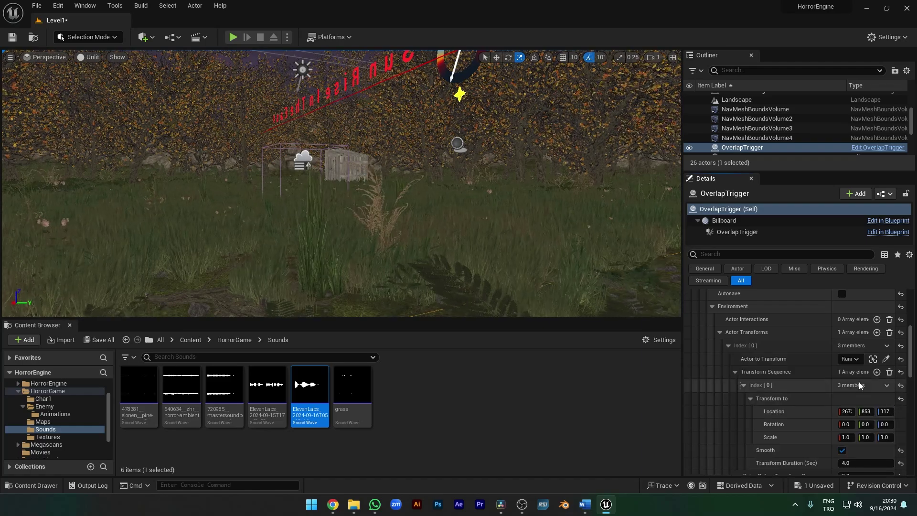
{"action": "left_click", "coordinate": [729, 345]}
{"action": "left_click", "coordinate": [729, 386]}
{"action": "scroll", "coordinate": [872, 383], "scroll_direction": "down", "scroll_amount": 1}
{"action": "left_click", "coordinate": [877, 383]}
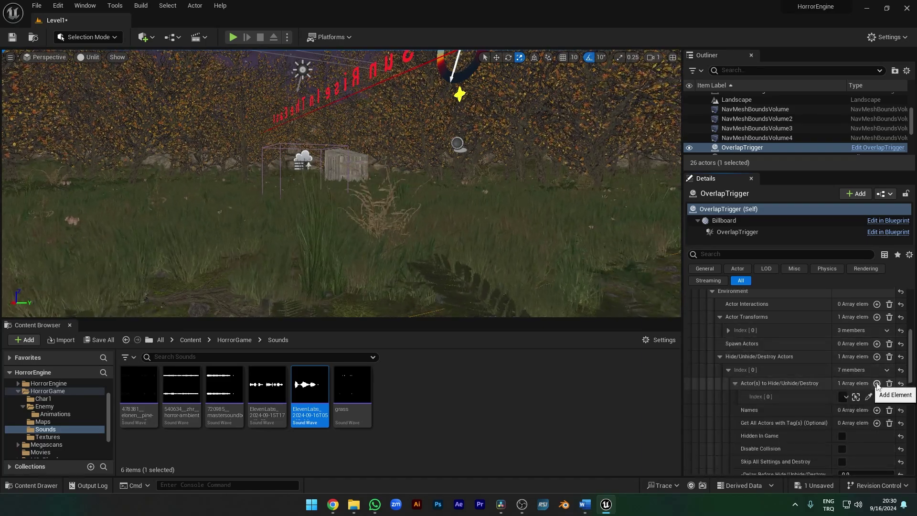
{"action": "left_click", "coordinate": [869, 397]}
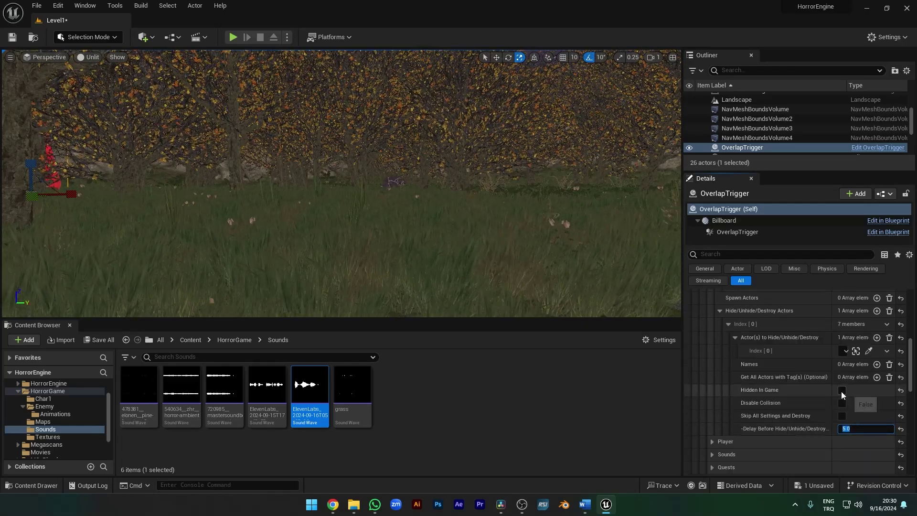
Step: Enable Hidden In Game, Disable Collision and Skip All Settings and Destroy for the hide entry, with a 5.0 second delay
{"action": "left_click", "coordinate": [842, 391]}
{"action": "left_click", "coordinate": [844, 405]}
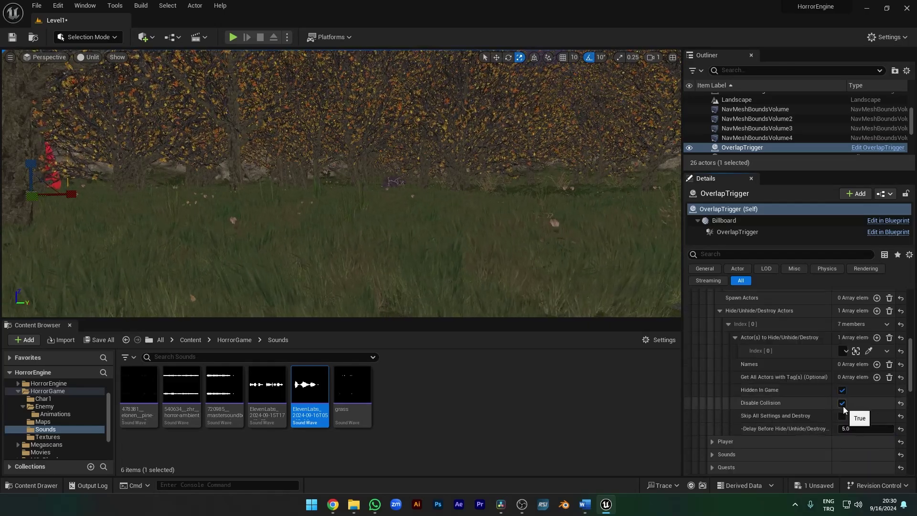
{"action": "left_click", "coordinate": [842, 415]}
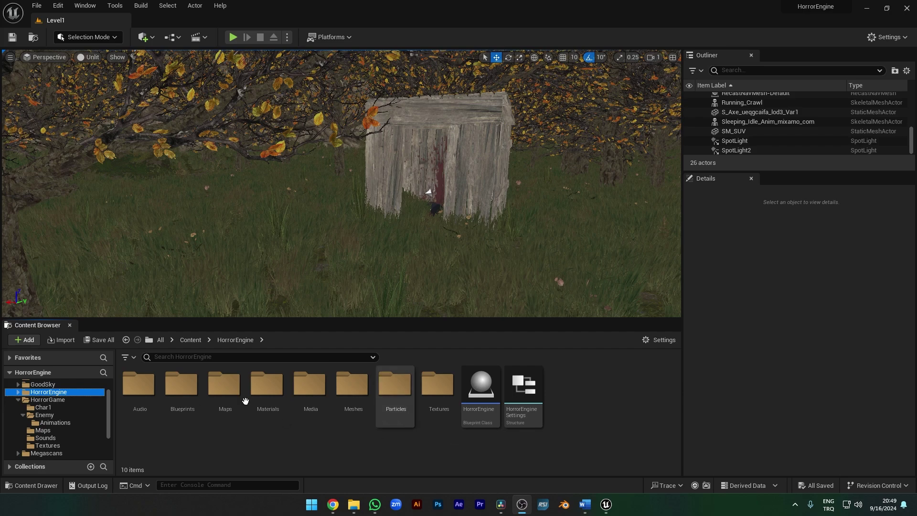
Step: Place a LookTrigger from HorrorEngine's PortalAndTriggers assets inside the wooden cabin's doorway
{"action": "double_click", "coordinate": [178, 385]}
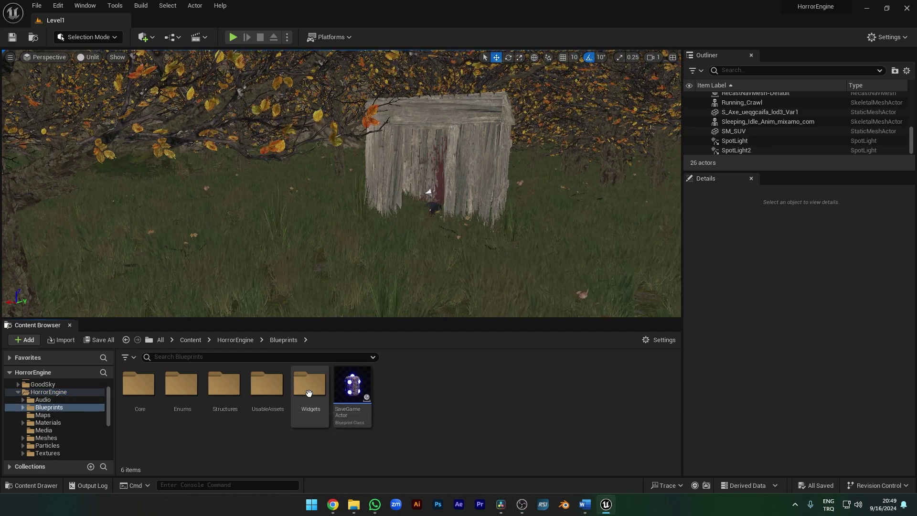
{"action": "double_click", "coordinate": [265, 394]}
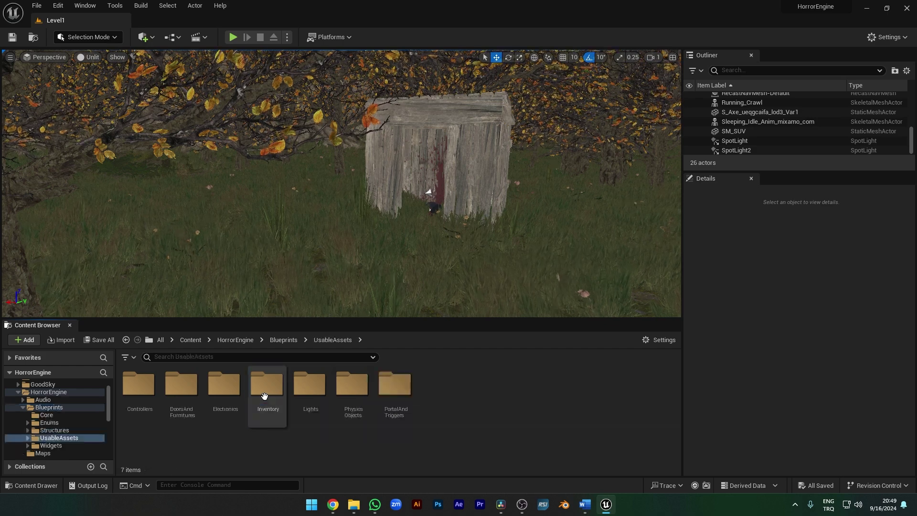
{"action": "double_click", "coordinate": [394, 386]}
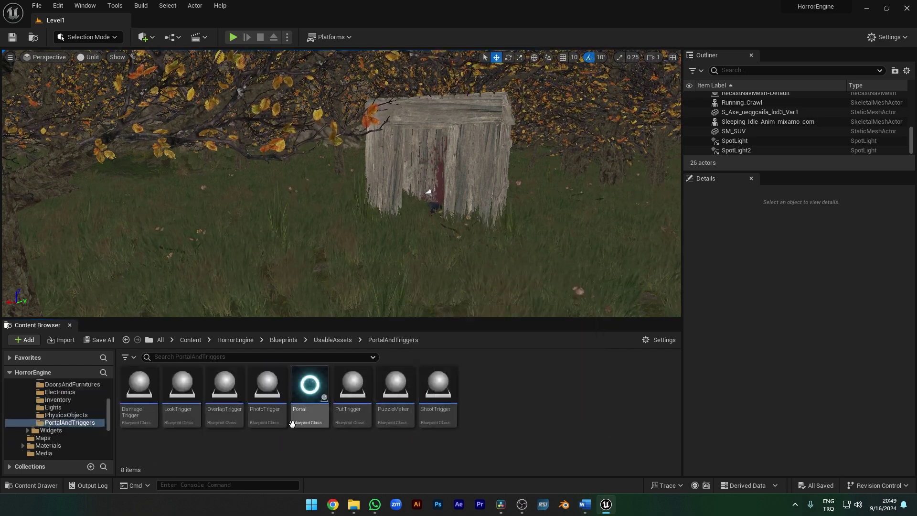
{"action": "left_click_drag", "start_coordinate": [181, 389], "coordinate": [389, 239]}
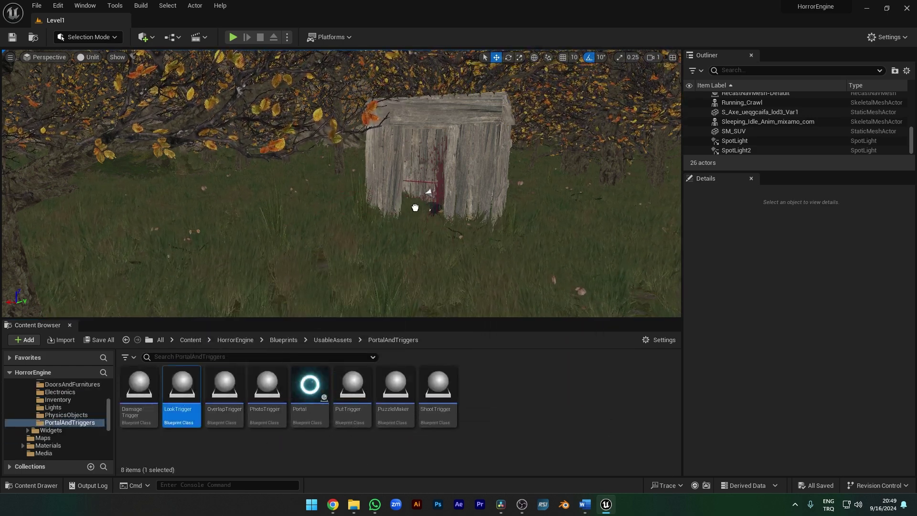
{"action": "left_click_drag", "start_coordinate": [424, 214], "coordinate": [424, 213]}
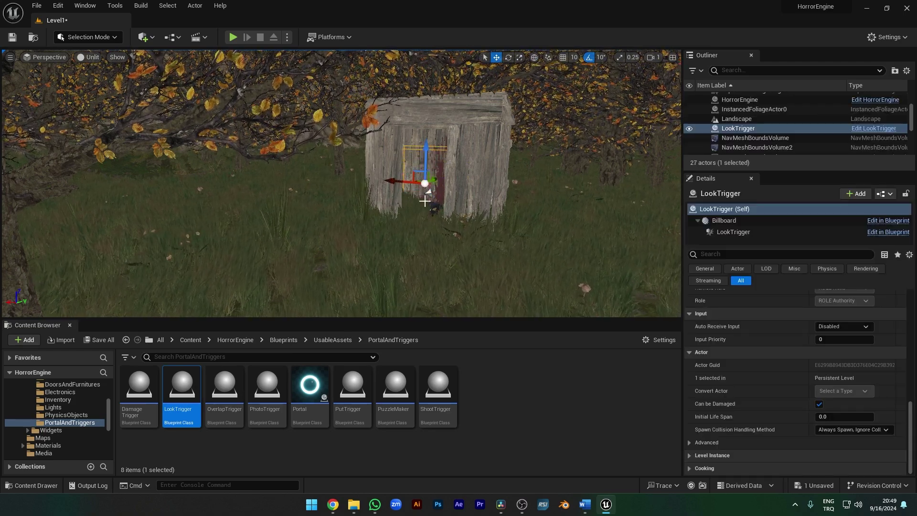
{"action": "key", "text": "w"}
{"action": "right_click_drag", "start_coordinate": [341, 183], "coordinate": [270, 226]}
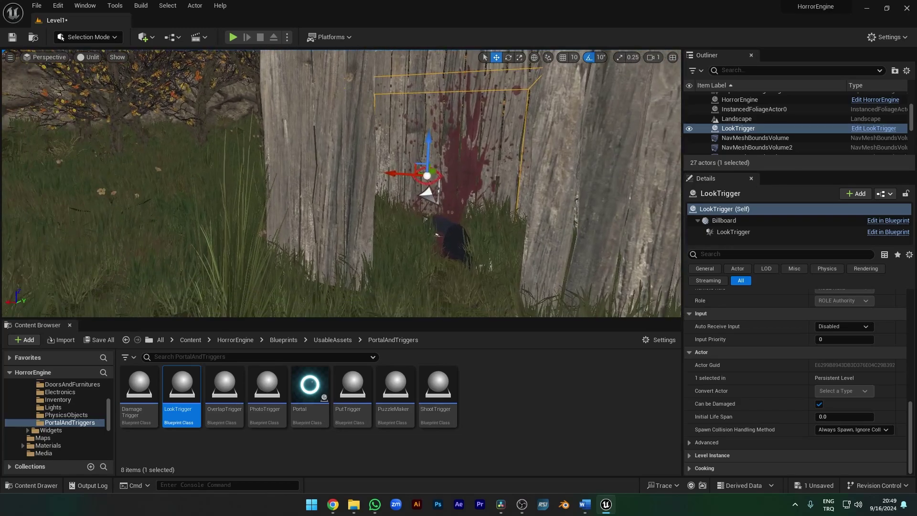
Step: Place the Zombie_Attack animation from the Enemy Animations folder in front of the cabin and enlarge the creature
{"action": "scroll", "coordinate": [407, 173], "scroll_direction": "down", "scroll_amount": 5}
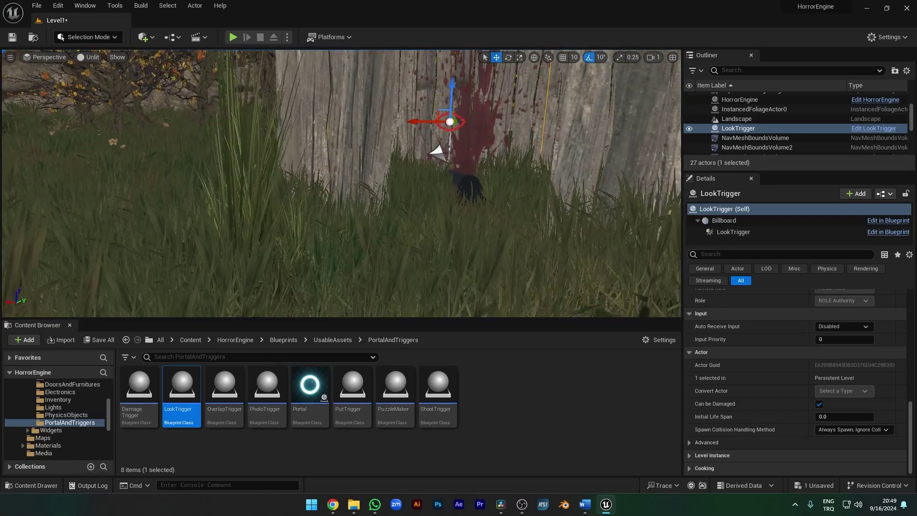
{"action": "scroll", "coordinate": [63, 440], "scroll_direction": "down", "scroll_amount": 1}
{"action": "scroll", "coordinate": [62, 439], "scroll_direction": "down", "scroll_amount": 3}
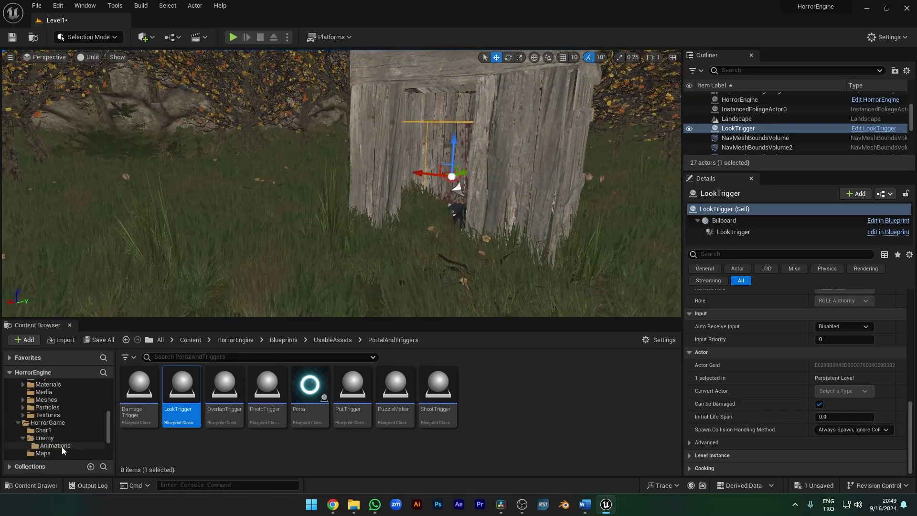
{"action": "left_click", "coordinate": [61, 446]}
{"action": "left_click_drag", "start_coordinate": [267, 385], "coordinate": [395, 276]}
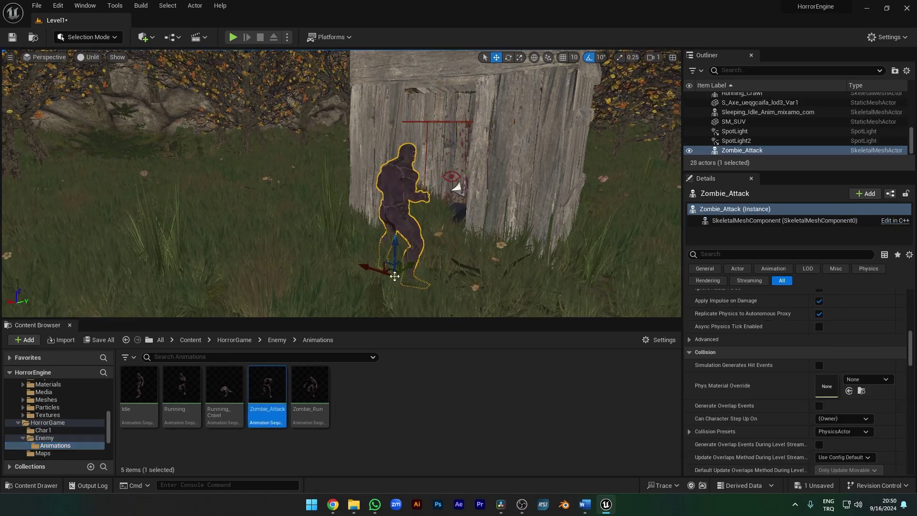
{"action": "key", "text": "w"}
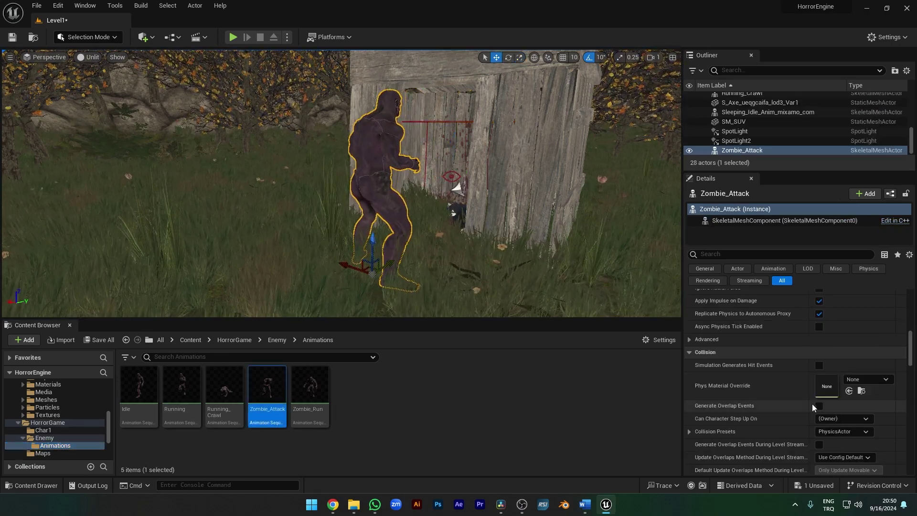
Step: Set the collision preset of the Zombie_Attack skeletal mesh component to NoCollision
{"action": "scroll", "coordinate": [795, 419], "scroll_direction": "up", "scroll_amount": 8}
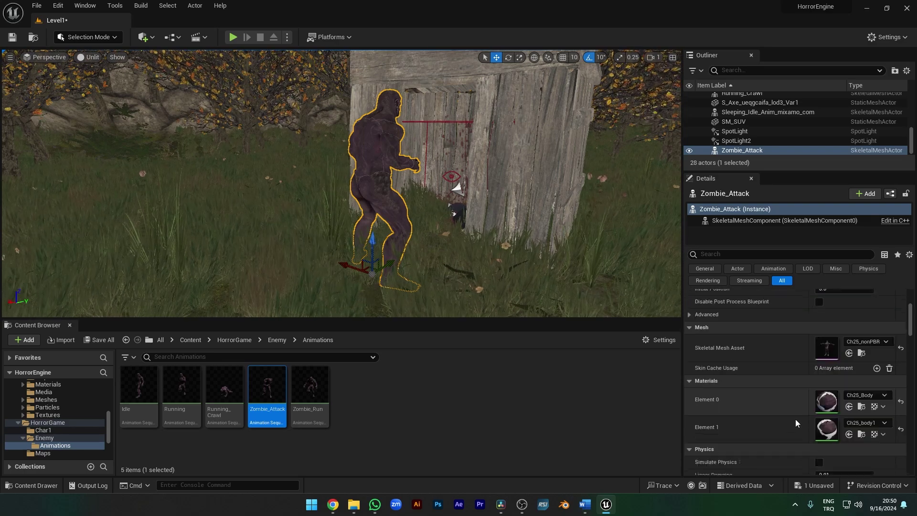
{"action": "scroll", "coordinate": [795, 420], "scroll_direction": "down", "scroll_amount": 6}
{"action": "left_click", "coordinate": [754, 225]}
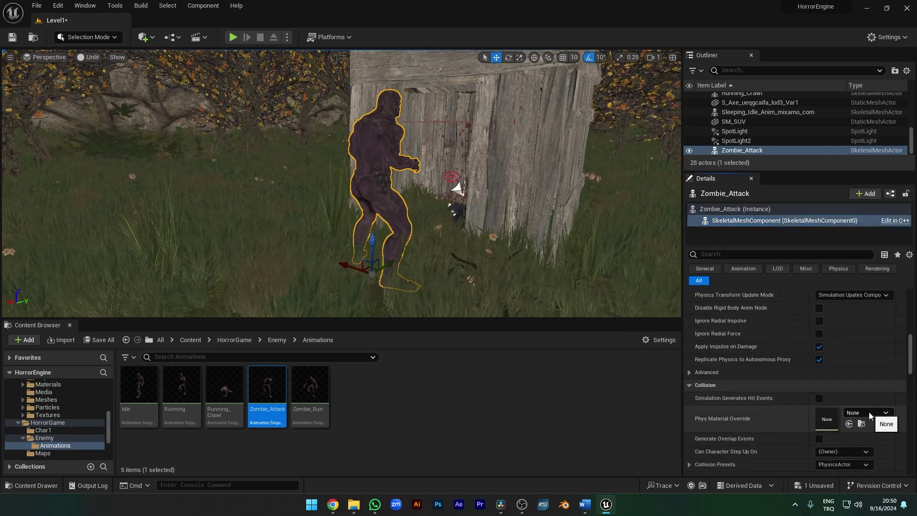
{"action": "scroll", "coordinate": [865, 412], "scroll_direction": "down", "scroll_amount": 3}
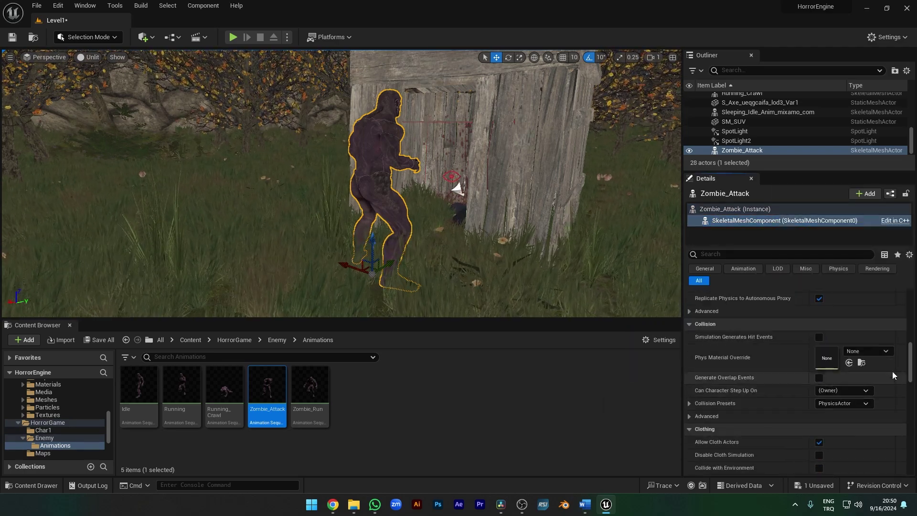
{"action": "left_click", "coordinate": [856, 406]}
{"action": "left_click", "coordinate": [841, 244]}
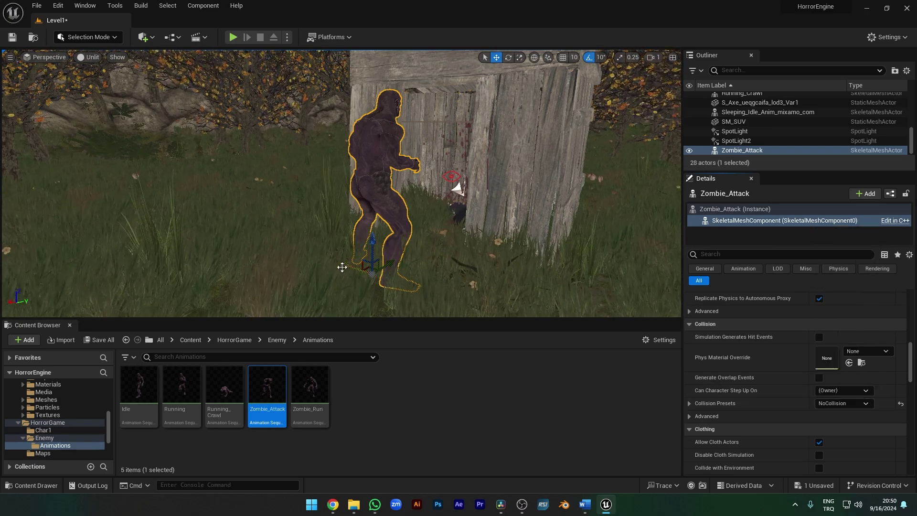
Step: Set the Looking Duration of the LookTrigger in the cabin doorway to 1 second
{"action": "left_click", "coordinate": [451, 177]}
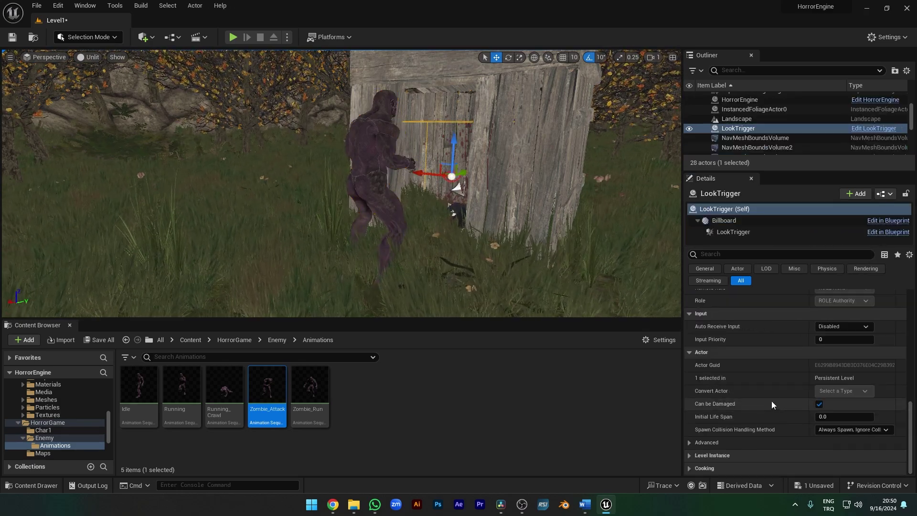
{"action": "scroll", "coordinate": [773, 397], "scroll_direction": "up", "scroll_amount": 10}
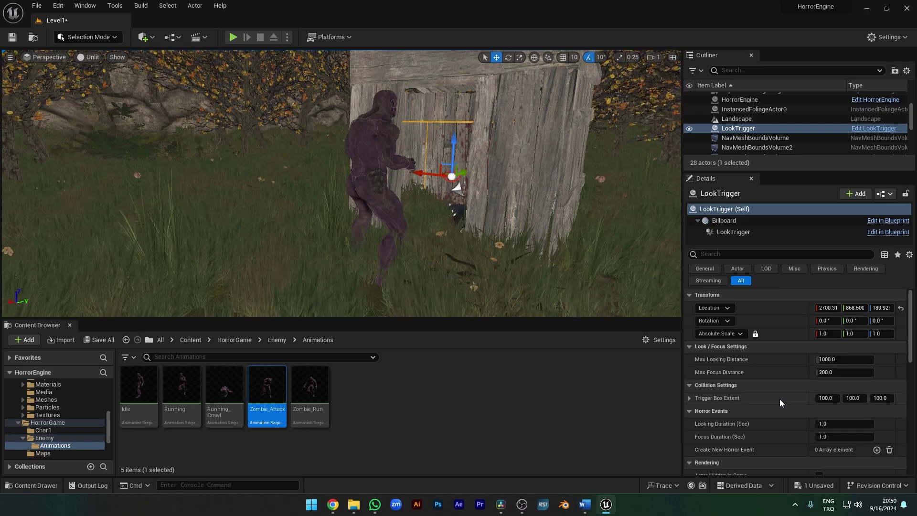
{"action": "scroll", "coordinate": [780, 399], "scroll_direction": "down", "scroll_amount": 1}
{"action": "left_click", "coordinate": [839, 409]}
{"action": "type", "text": "1"}
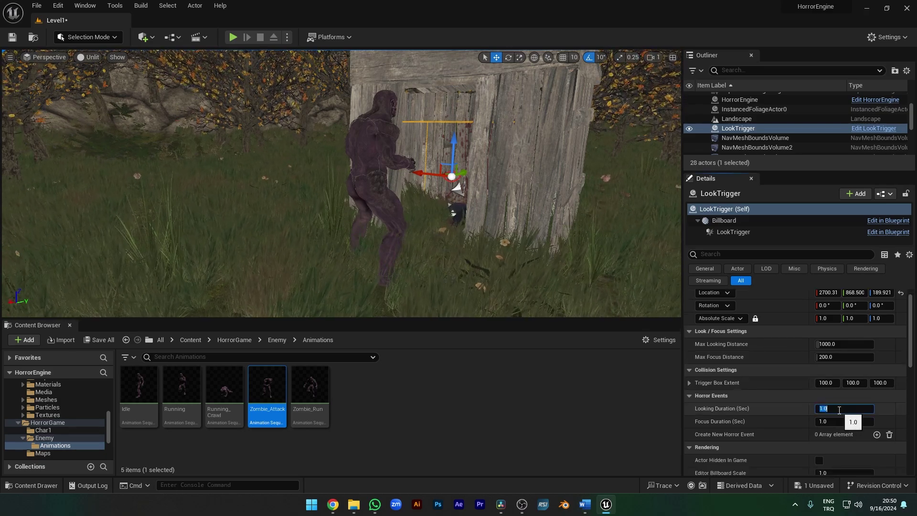
Step: Create a new horror event on the LookTrigger with Look at Trigger as its trigger interaction
{"action": "left_click", "coordinate": [877, 434]}
{"action": "scroll", "coordinate": [707, 405], "scroll_direction": "down", "scroll_amount": 2}
{"action": "left_click", "coordinate": [844, 370]}
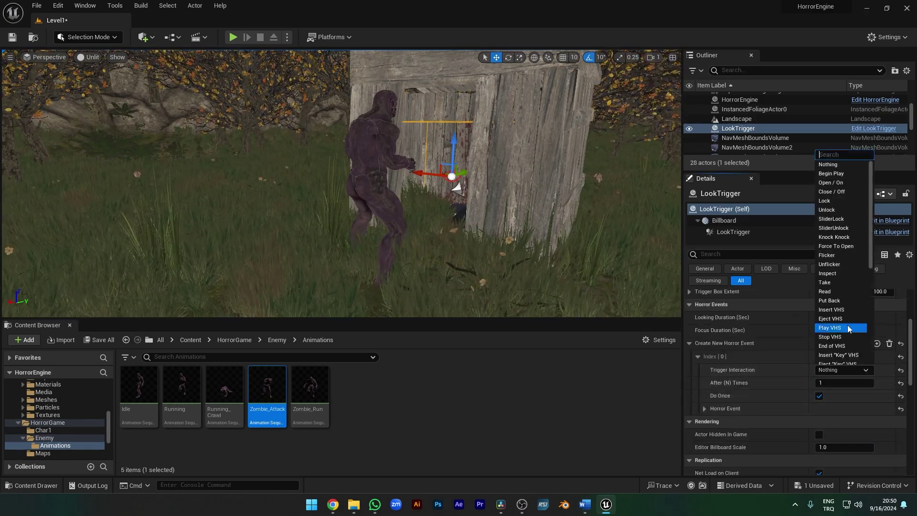
{"action": "scroll", "coordinate": [841, 251], "scroll_direction": "down", "scroll_amount": 10}
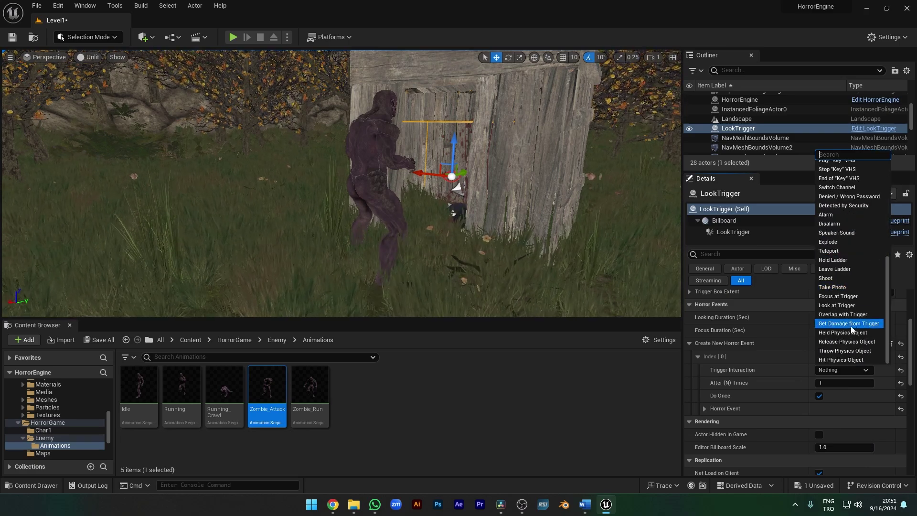
{"action": "left_click", "coordinate": [839, 322]}
Step: Add a Hide/Unhide/Destroy Actors entry to the Environment settings of the LookTrigger's horror event
{"action": "left_click", "coordinate": [705, 408]}
{"action": "scroll", "coordinate": [705, 408], "scroll_direction": "down", "scroll_amount": 3}
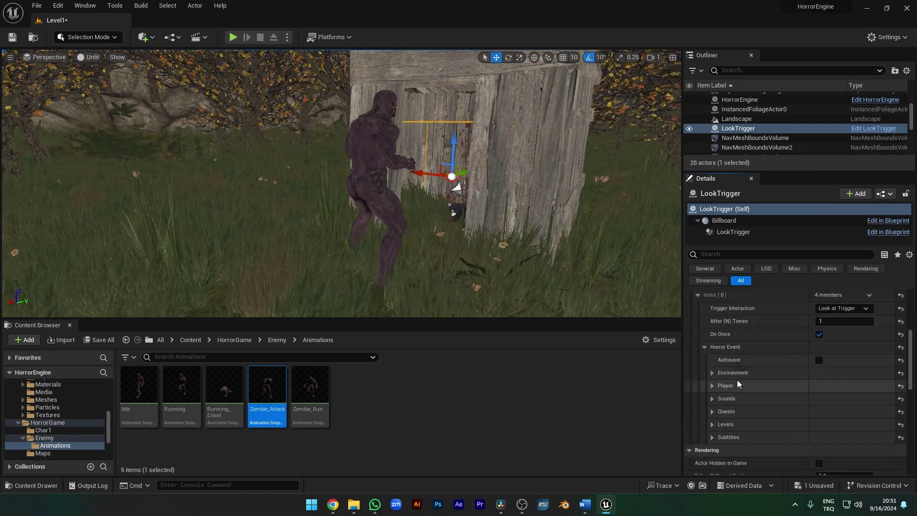
{"action": "left_click", "coordinate": [713, 372]}
{"action": "left_click", "coordinate": [876, 424]}
{"action": "left_click", "coordinate": [729, 437]}
Step: Add one actor slot to the LookTrigger's Hide/Unhide/Destroy entry and assign the Zombie_Attack creature to it
{"action": "scroll", "coordinate": [756, 444], "scroll_direction": "down", "scroll_amount": 3}
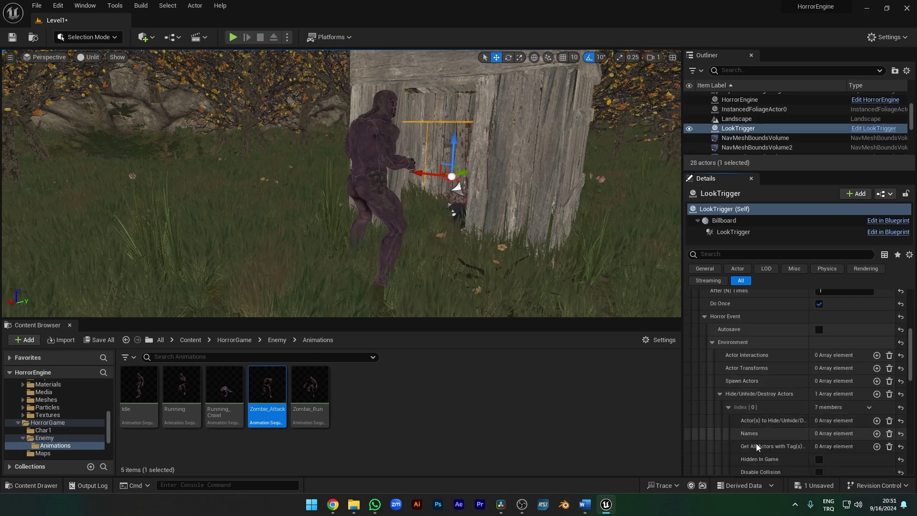
{"action": "left_click", "coordinate": [877, 375]}
{"action": "left_click", "coordinate": [876, 389]}
{"action": "left_click", "coordinate": [377, 154]}
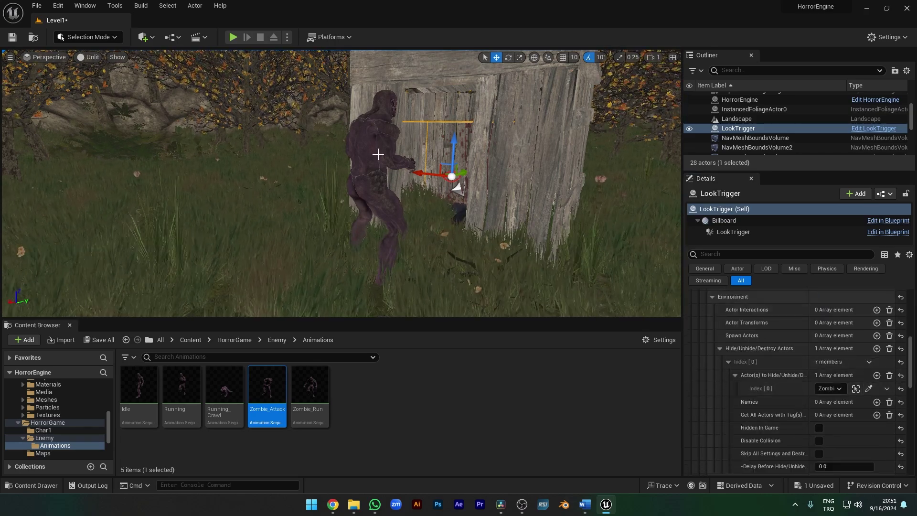
Step: Make the Zombie_Attack creature hidden in game and set the LookTrigger's delay before hide/unhide to 1 second
{"action": "left_click", "coordinate": [819, 429]}
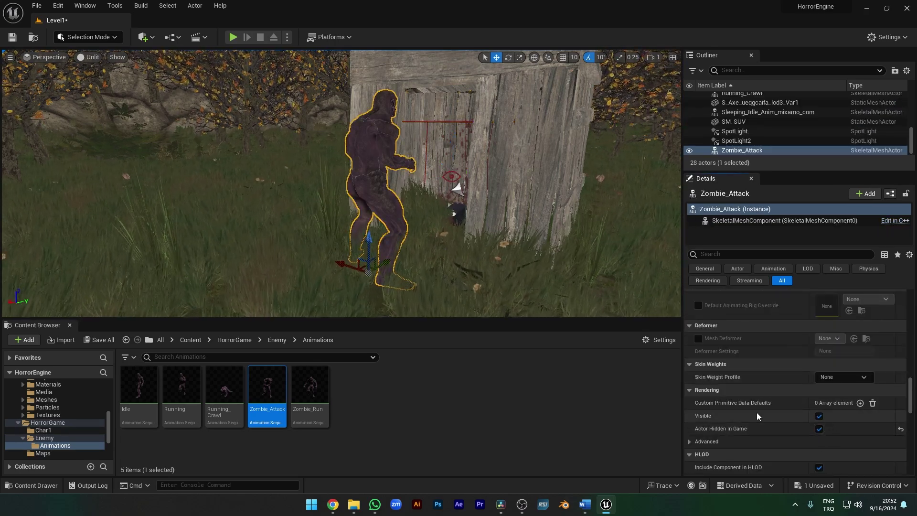
{"action": "left_click", "coordinate": [452, 176]}
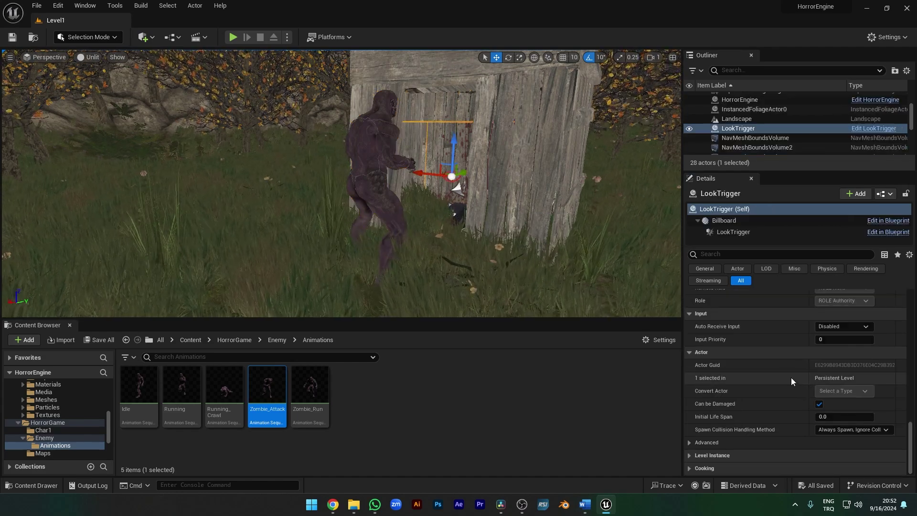
{"action": "scroll", "coordinate": [788, 374], "scroll_direction": "up", "scroll_amount": 5}
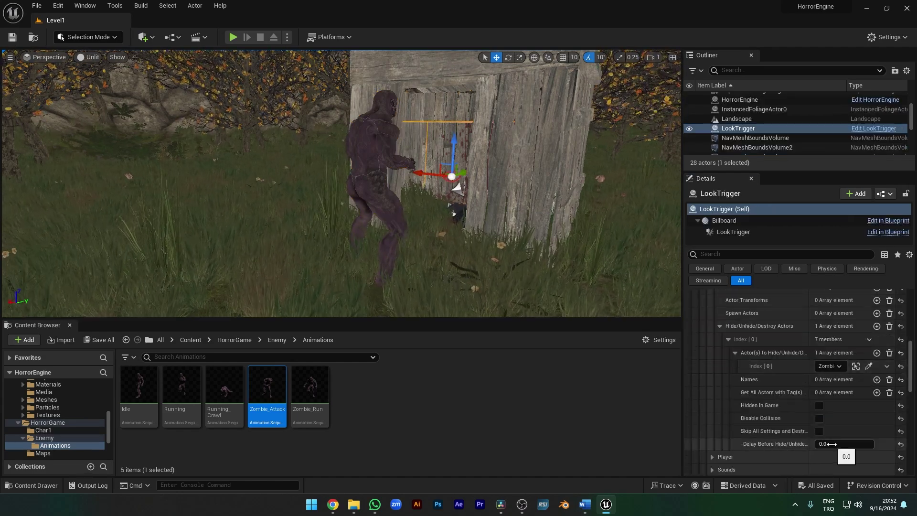
{"action": "scroll", "coordinate": [793, 363], "scroll_direction": "up", "scroll_amount": 4}
{"action": "scroll", "coordinate": [800, 334], "scroll_direction": "down", "scroll_amount": 5}
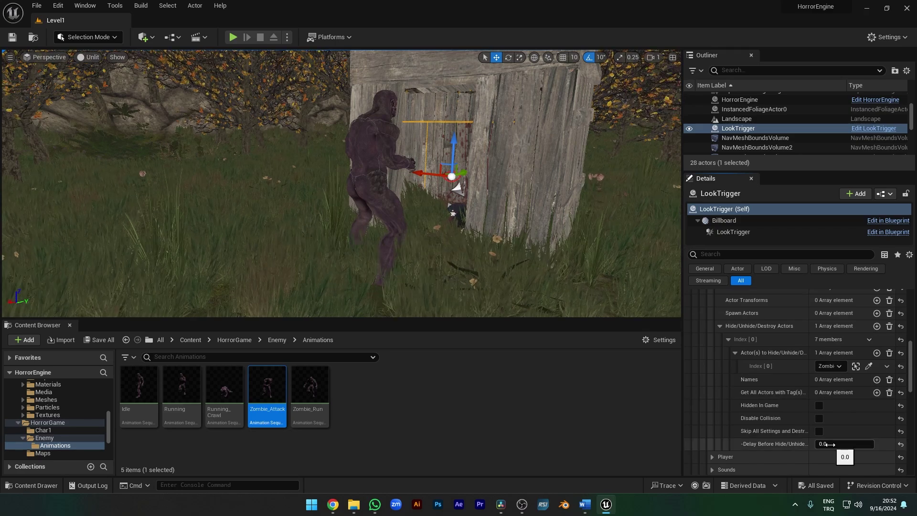
{"action": "type", "text": "1"}
{"action": "key", "text": "Return"}
Step: Place a trigger volume around the head of the Zombie_Attack creature outside the cabin
{"action": "scroll", "coordinate": [797, 408], "scroll_direction": "down", "scroll_amount": 3}
{"action": "left_click", "coordinate": [712, 365]}
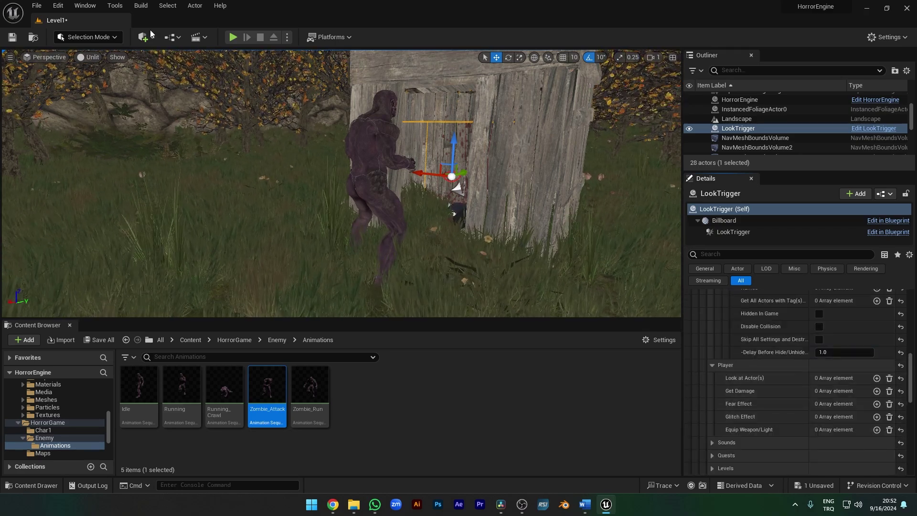
{"action": "left_click", "coordinate": [202, 220]}
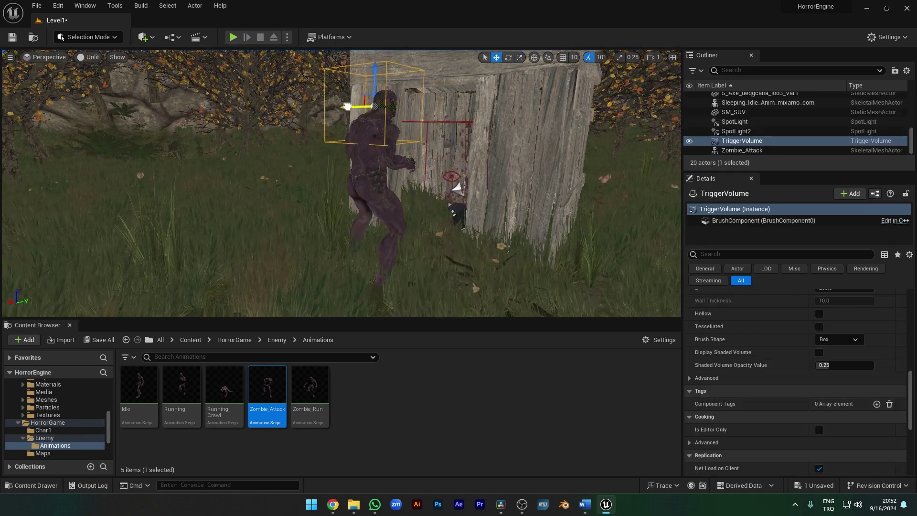
Step: Add a Look at Actor(s) entry with one sequence element to the LookTrigger's Player settings, targeting the new TriggerVolume
{"action": "left_click", "coordinate": [451, 176]}
{"action": "left_click", "coordinate": [878, 378]}
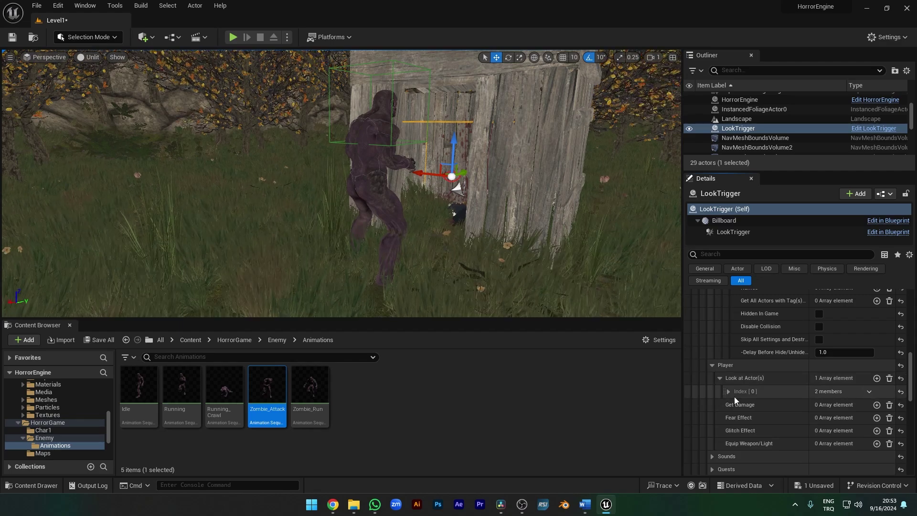
{"action": "left_click", "coordinate": [877, 405]}
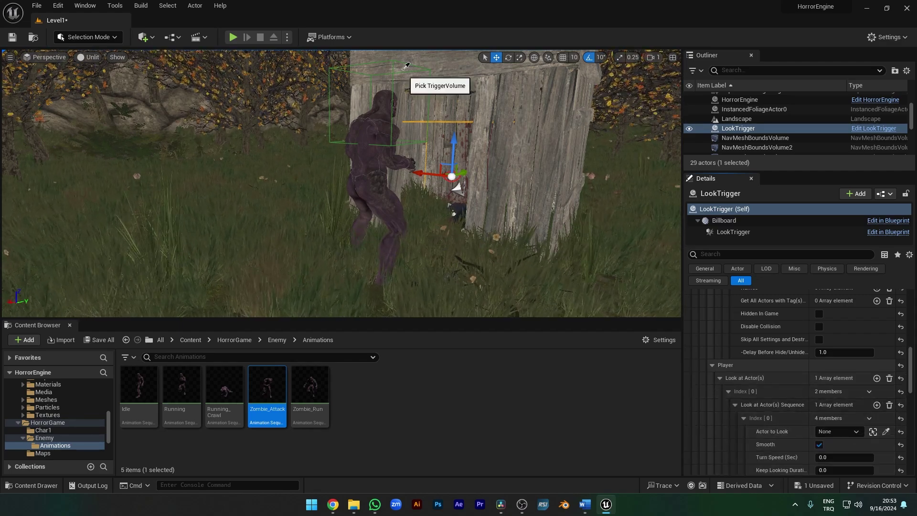
Step: Set the Turn Speed of the LookTrigger's look sequence to 0.1 seconds
{"action": "scroll", "coordinate": [771, 467], "scroll_direction": "down", "scroll_amount": 1}
{"action": "left_click", "coordinate": [836, 442]}
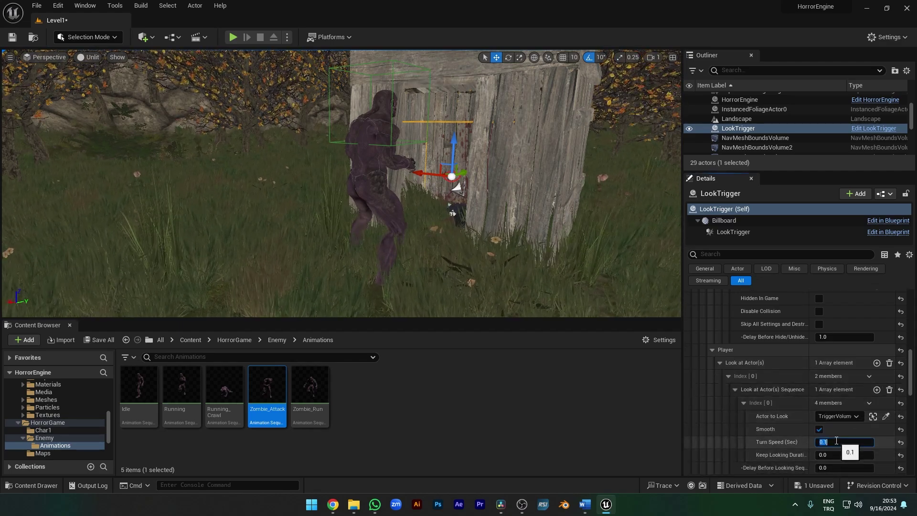
{"action": "type", "text": "1.1"}
{"action": "key", "text": "Return"}
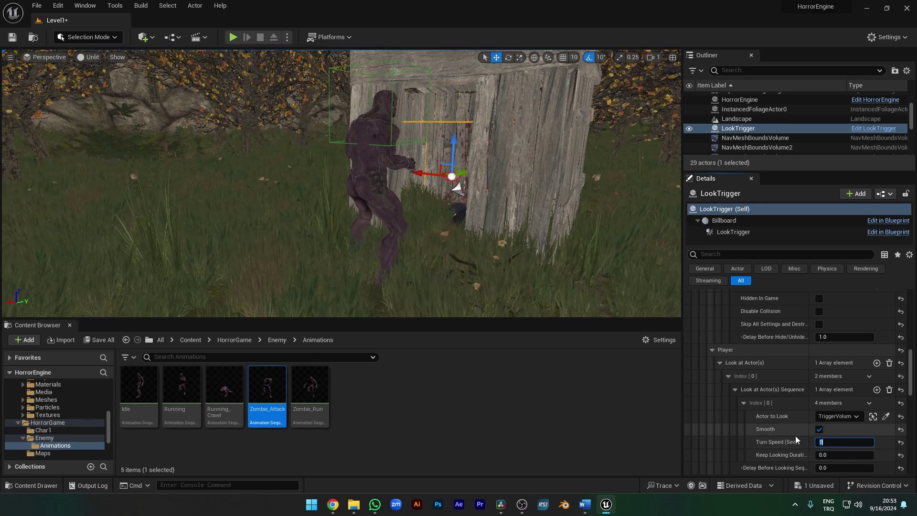
{"action": "type", "text": "0.1"}
{"action": "key", "text": "Return"}
Step: Set the look sequence's Keep Looking Duration to 1 and the delay before looking to 1 second
{"action": "scroll", "coordinate": [754, 453], "scroll_direction": "down", "scroll_amount": 3}
{"action": "left_click", "coordinate": [831, 408]}
{"action": "type", "text": "1"}
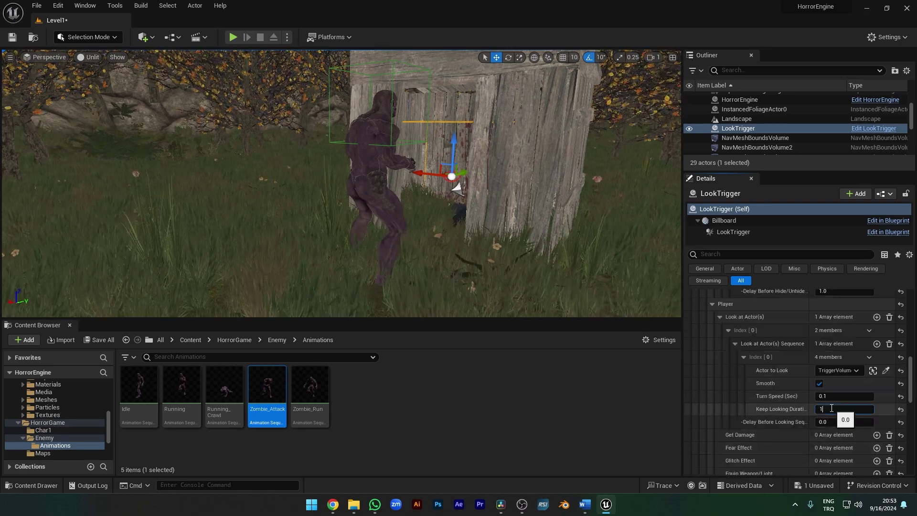
{"action": "key", "text": "Return"}
{"action": "left_click", "coordinate": [824, 422]}
{"action": "type", "text": "1"}
{"action": "key", "text": "Return"}
{"action": "scroll", "coordinate": [770, 403], "scroll_direction": "up", "scroll_amount": 1}
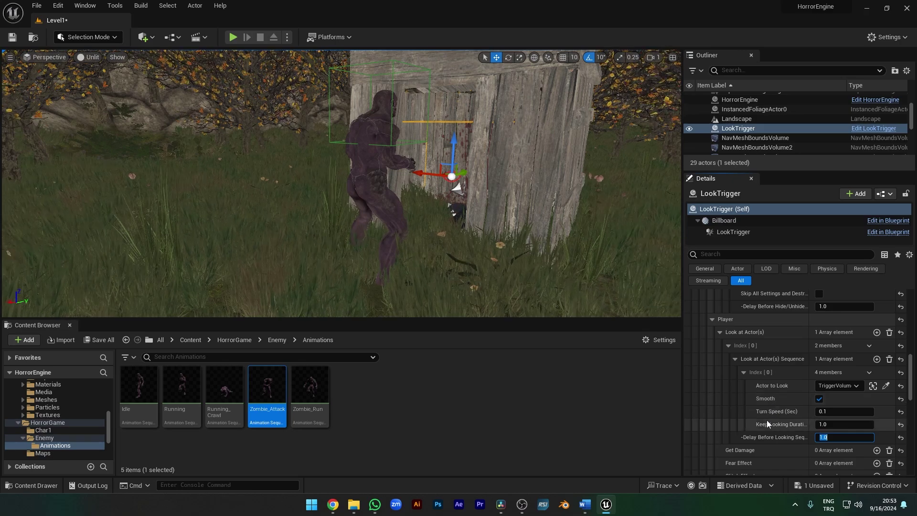
Step: Add a Get Damage entry to the LookTrigger's Player settings with a Damage Value of 100
{"action": "scroll", "coordinate": [766, 420], "scroll_direction": "down", "scroll_amount": 2}
{"action": "left_click", "coordinate": [877, 420]}
{"action": "left_click", "coordinate": [729, 433]}
{"action": "scroll", "coordinate": [703, 428], "scroll_direction": "down", "scroll_amount": 3}
{"action": "left_click", "coordinate": [839, 401]}
{"action": "type", "text": "1"}
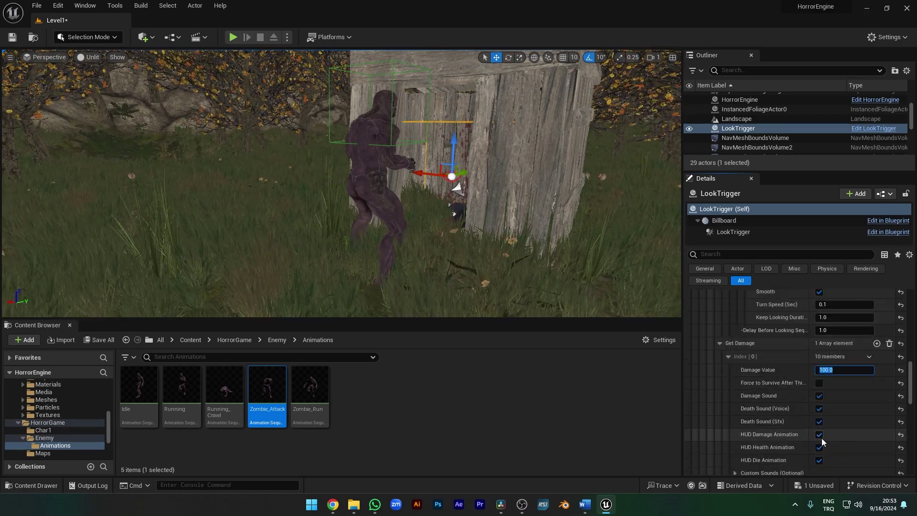
Step: Disable the HUD damage, HUD health and HUD die animations in the Get Damage entry
{"action": "left_click", "coordinate": [819, 434]}
{"action": "left_click", "coordinate": [819, 447]}
{"action": "left_click", "coordinate": [820, 460]}
{"action": "scroll", "coordinate": [846, 423], "scroll_direction": "down", "scroll_amount": 3}
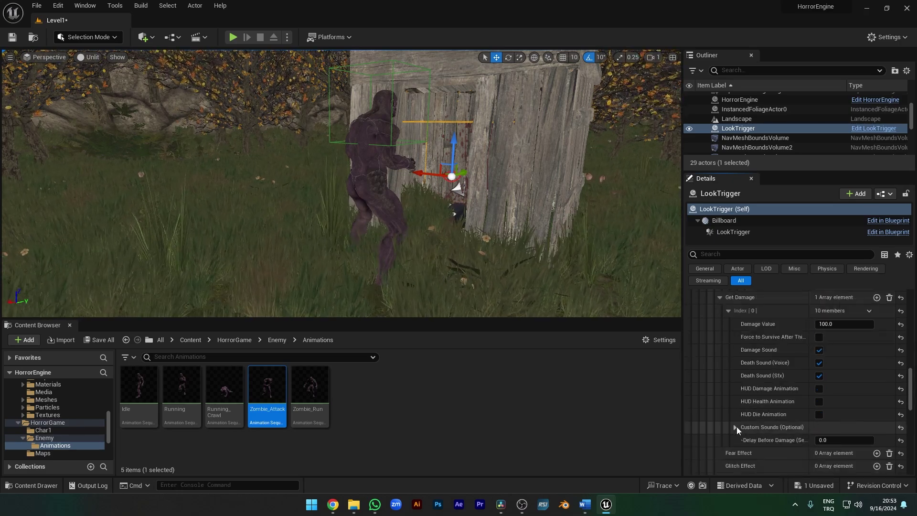
Step: Add a Fear Effect entry and set the Get Damage entry's delay before damage to 1.2 seconds
{"action": "scroll", "coordinate": [733, 427], "scroll_direction": "down", "scroll_amount": 3}
{"action": "left_click", "coordinate": [877, 407]}
{"action": "left_click", "coordinate": [845, 394]}
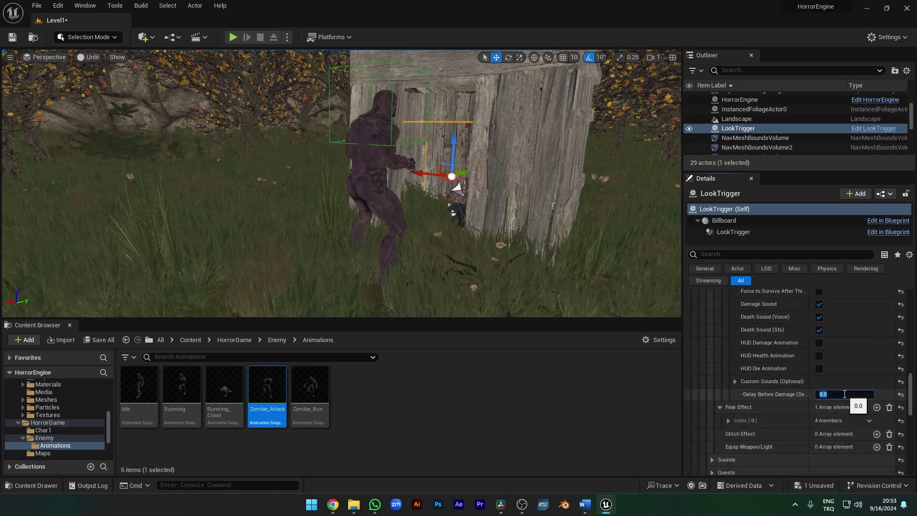
{"action": "left_click", "coordinate": [869, 420]}
Step: Set the Fear Effect entry's delay before fear to 1 second
{"action": "left_click", "coordinate": [727, 420]}
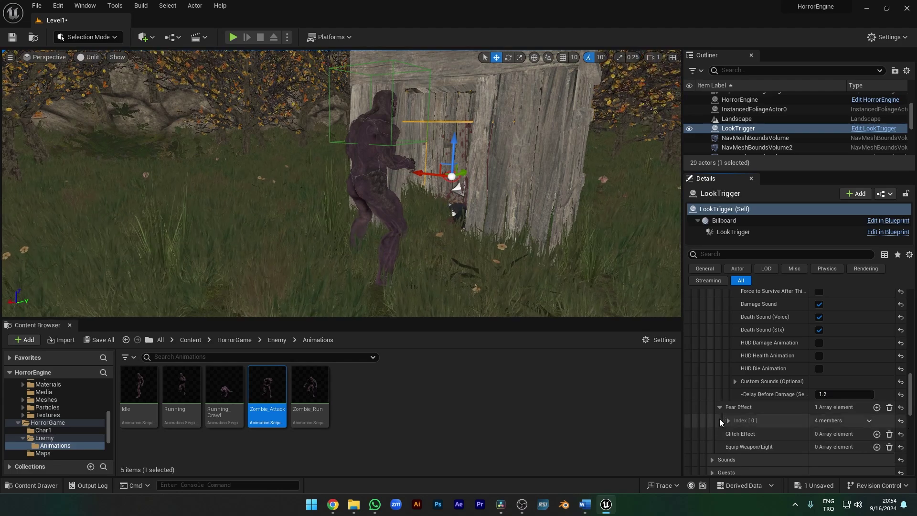
{"action": "scroll", "coordinate": [755, 430], "scroll_direction": "down", "scroll_amount": 2}
{"action": "left_click", "coordinate": [835, 457]}
{"action": "type", "text": "1"}
Step: Add a Play 2D Sounds entry to the Sounds settings of the LookTrigger's horror event
{"action": "scroll", "coordinate": [776, 425], "scroll_direction": "down", "scroll_amount": 5}
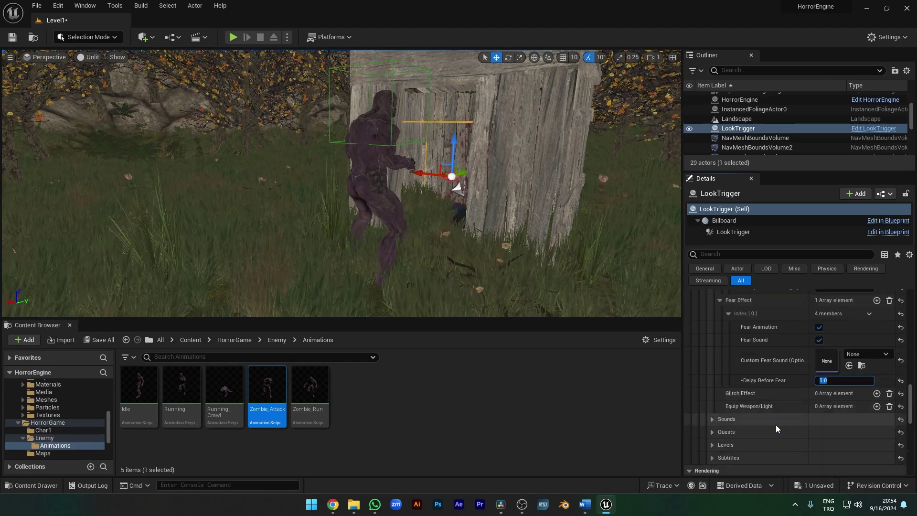
{"action": "left_click", "coordinate": [711, 420]}
{"action": "scroll", "coordinate": [770, 442], "scroll_direction": "down", "scroll_amount": 1}
{"action": "left_click", "coordinate": [877, 416]}
{"action": "left_click", "coordinate": [729, 430]}
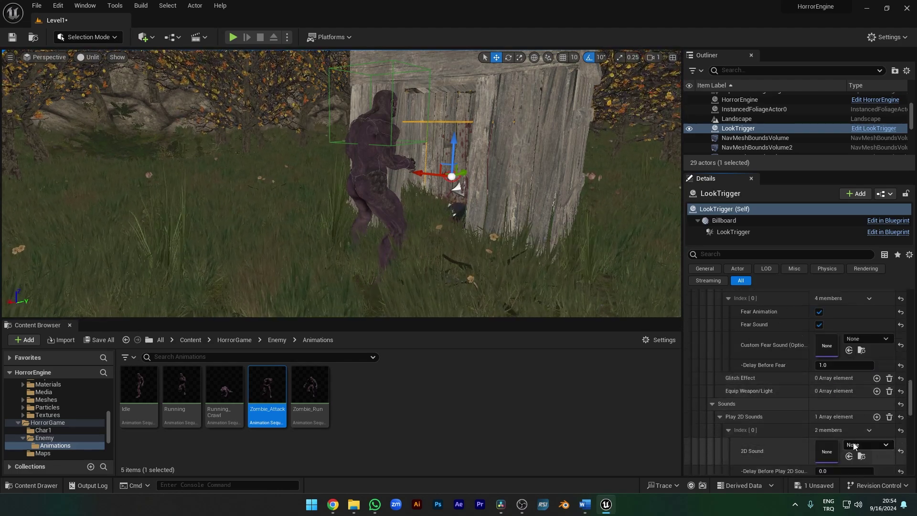
Step: Assign the sound wave whose name starts with 720985 from the HorrorGame Sounds folder to the 2D sound entry
{"action": "scroll", "coordinate": [813, 420], "scroll_direction": "down", "scroll_amount": 4}
{"action": "scroll", "coordinate": [55, 430], "scroll_direction": "down", "scroll_amount": 2}
{"action": "left_click", "coordinate": [45, 430]}
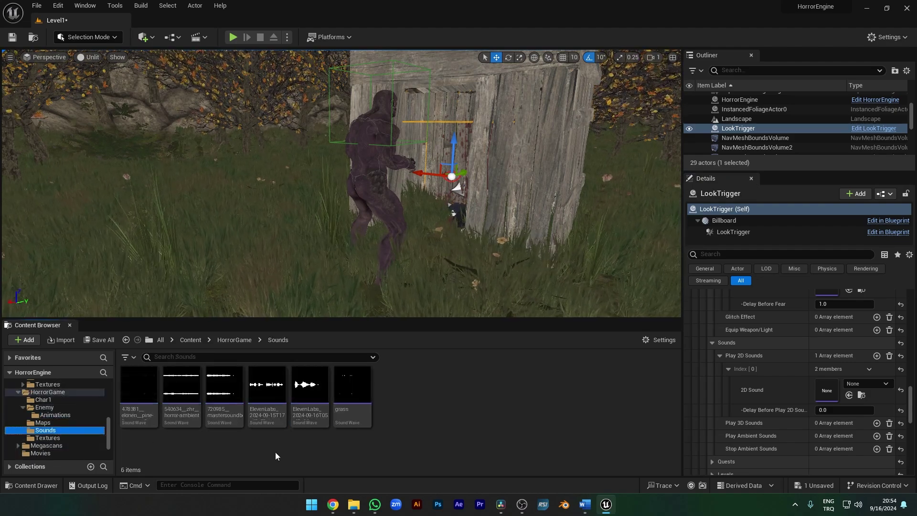
{"action": "left_click", "coordinate": [224, 392]}
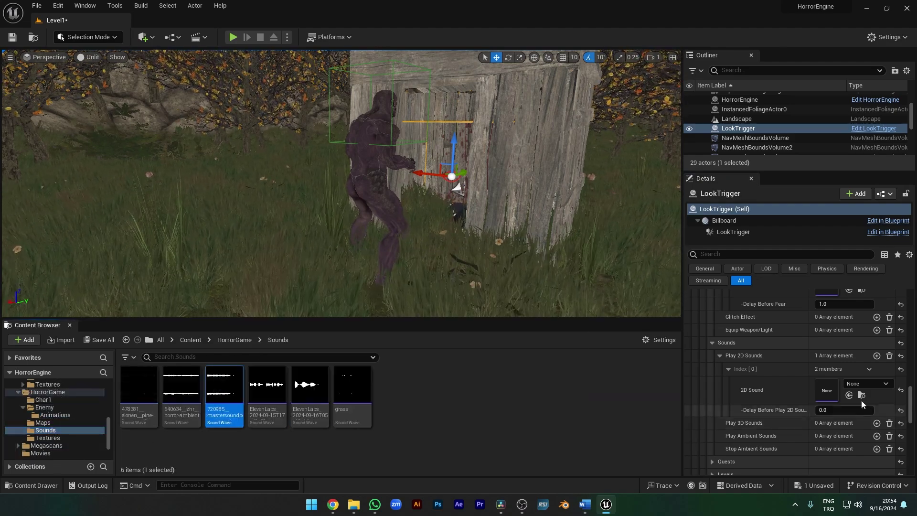
{"action": "left_click", "coordinate": [849, 395]}
{"action": "scroll", "coordinate": [782, 407], "scroll_direction": "down", "scroll_amount": 3}
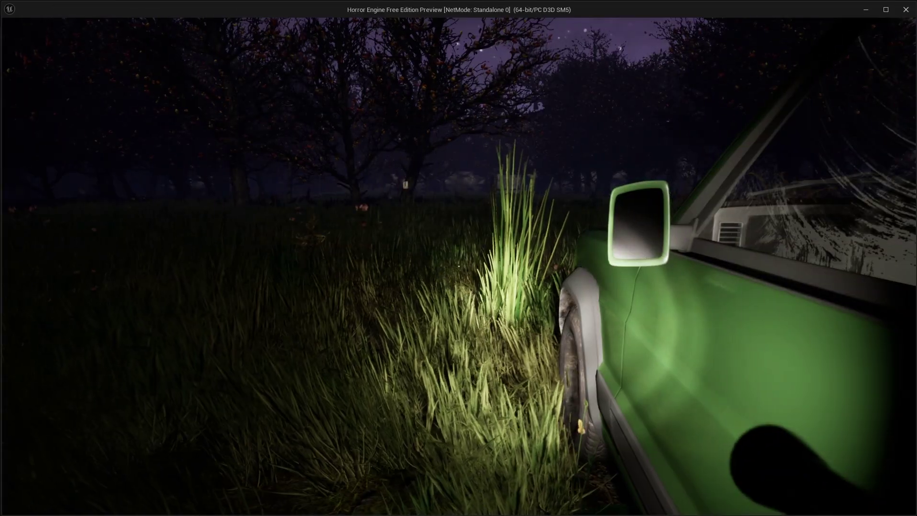
Step: Playtest the level by walking from the car to the tree, inspecting the nailed paper note and dismissing it
{"action": "key", "text": "w"}
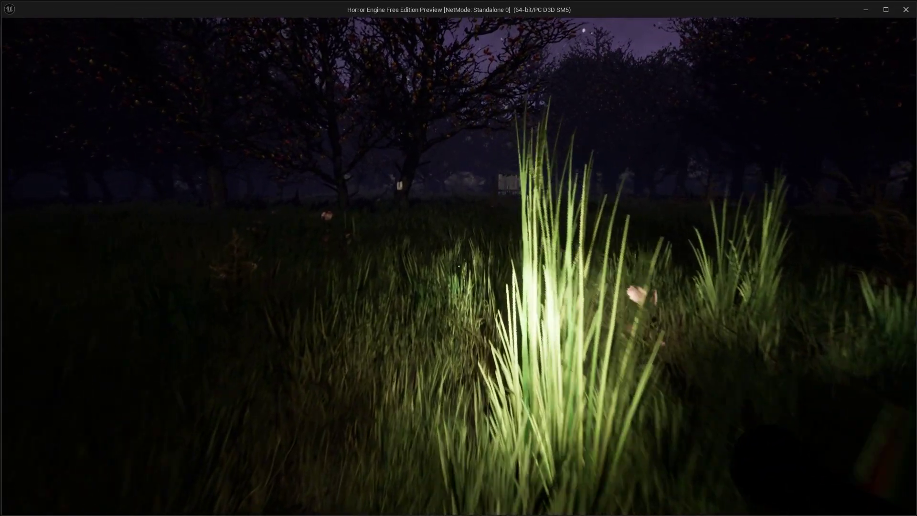
{"action": "key", "text": "w"}
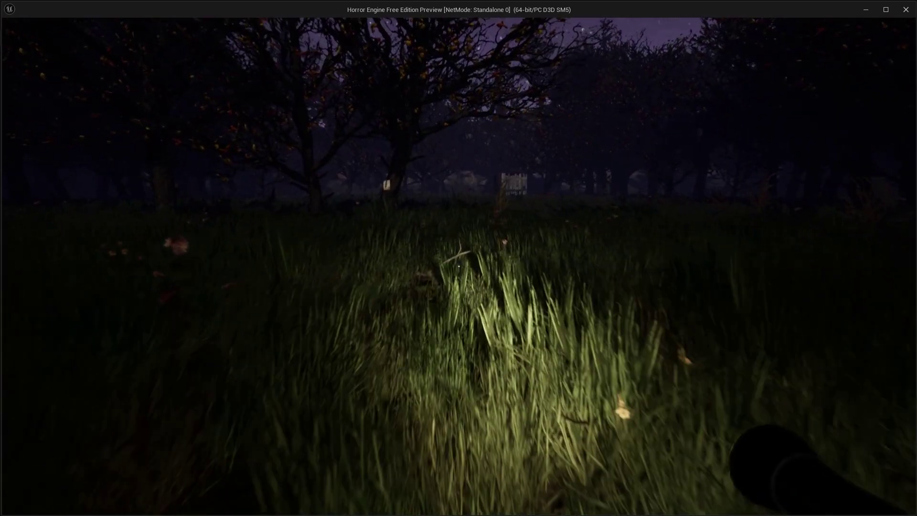
{"action": "key", "text": "w"}
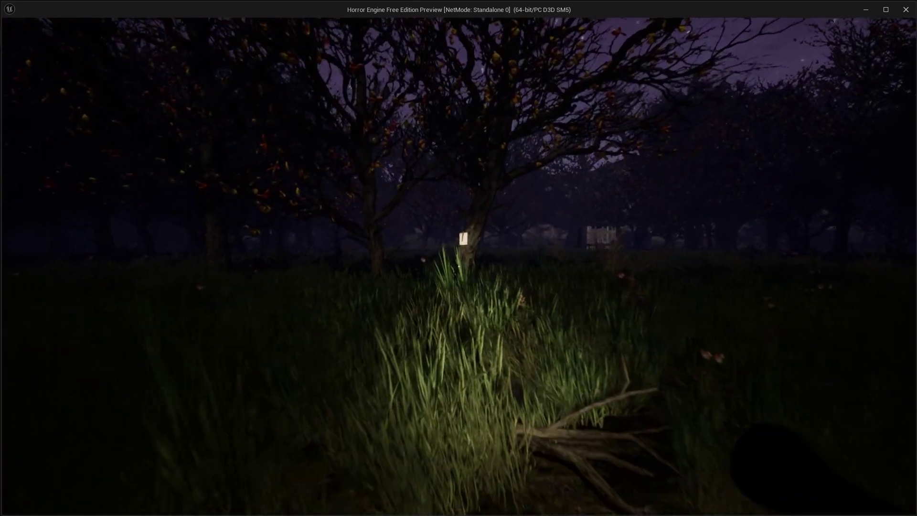
{"action": "key", "text": "w"}
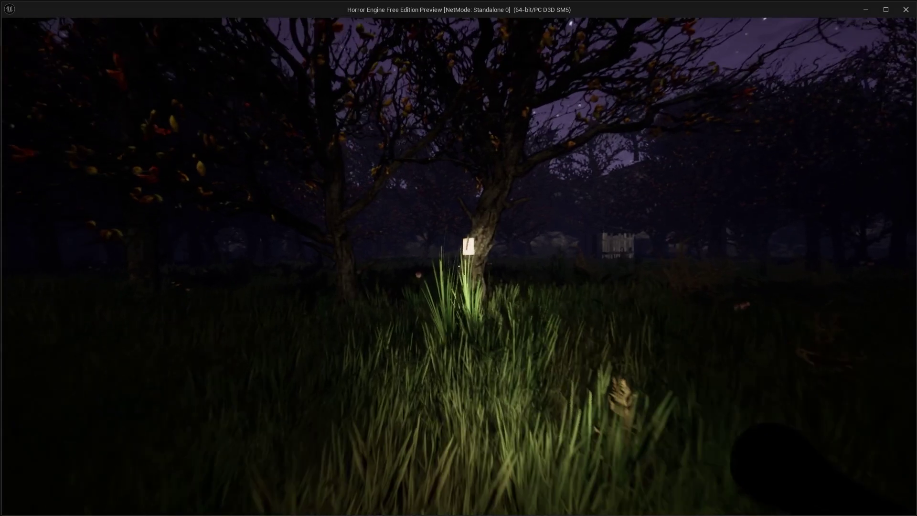
{"action": "key", "text": "w"}
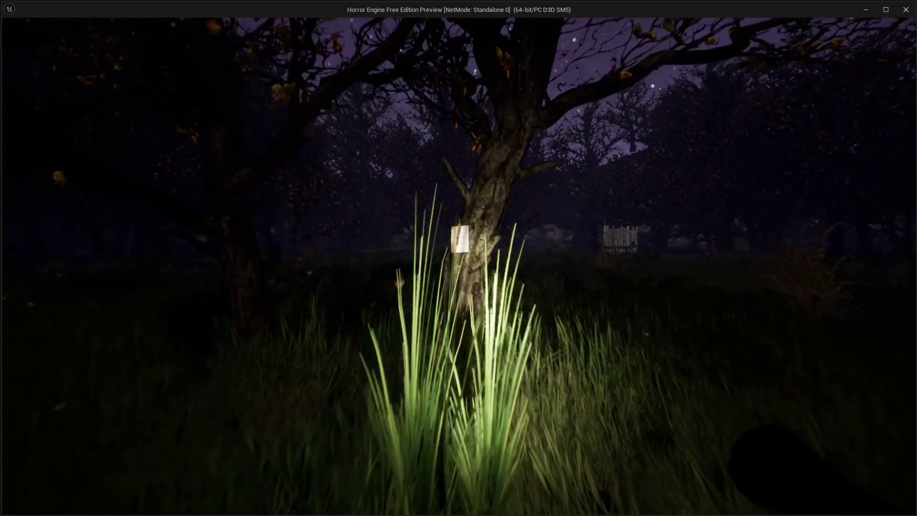
{"action": "key", "text": "w"}
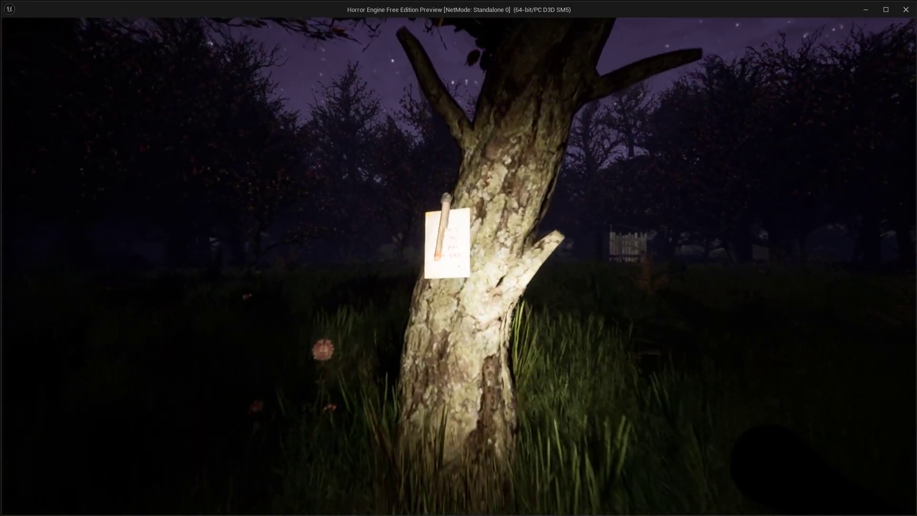
{"action": "key", "text": "w"}
{"action": "key", "text": "e"}
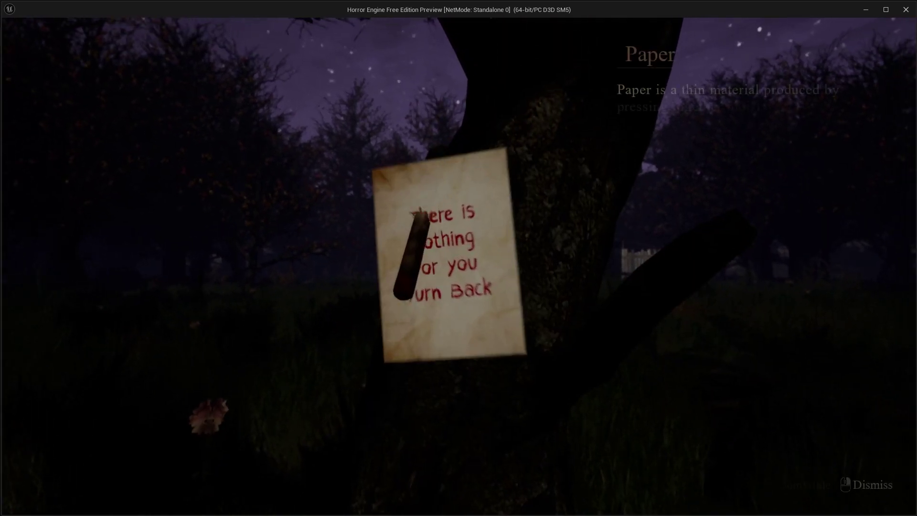
{"action": "right_click", "coordinate": [458, 266]}
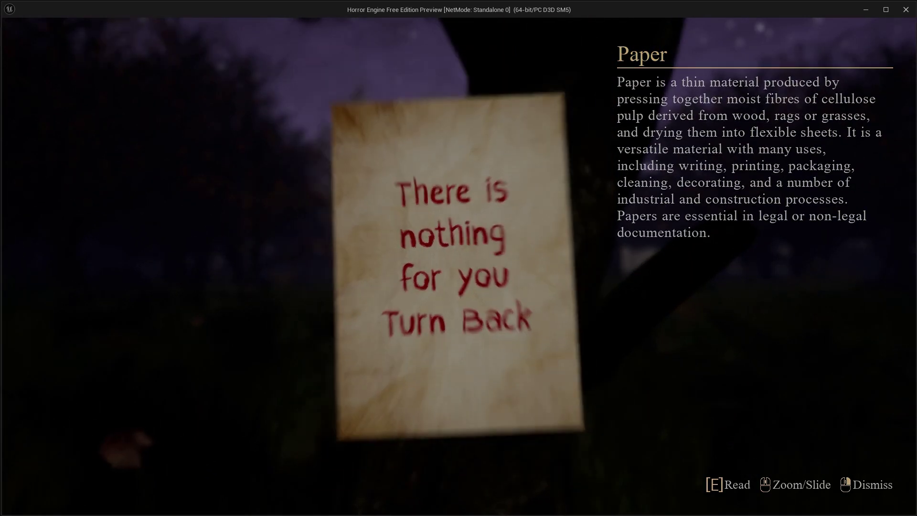
Step: Walk on from the tree towards the wooden cabin in the playtest to check the scare events
{"action": "key", "text": "d"}
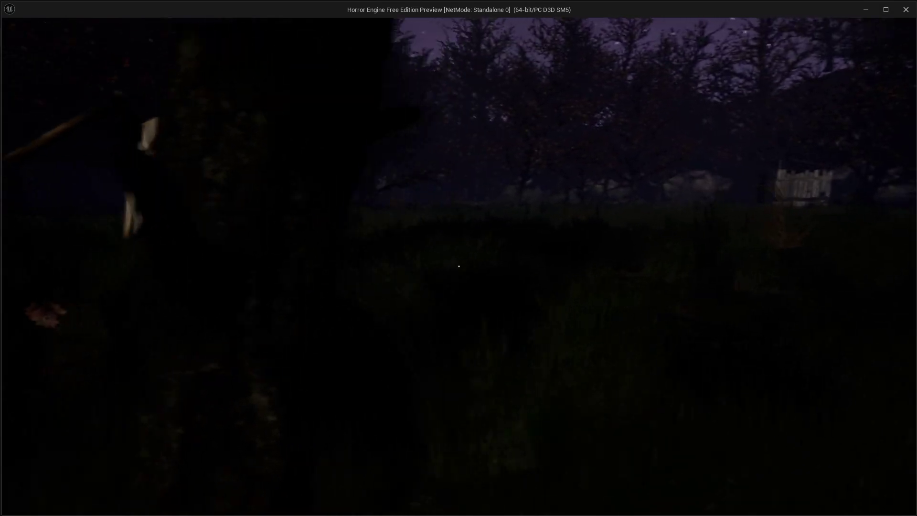
{"action": "mouse_move", "coordinate": [458, 266]}
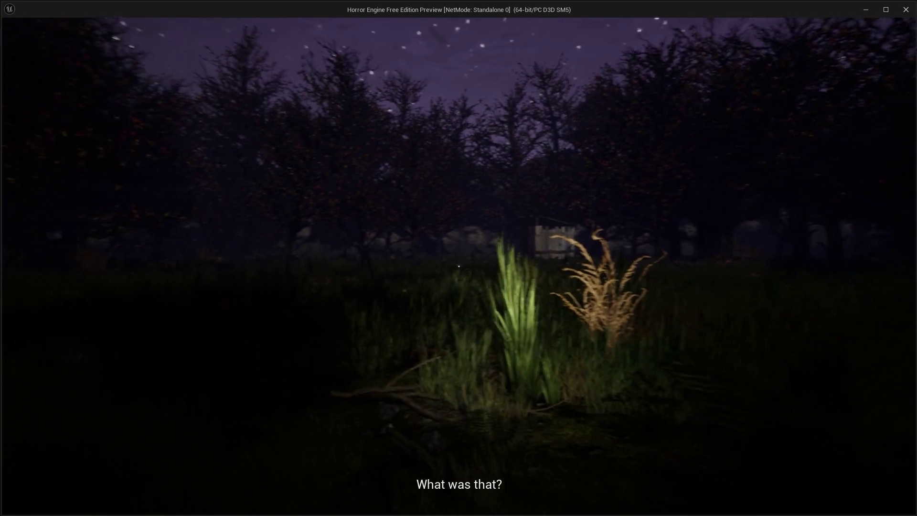
{"action": "key", "text": "w"}
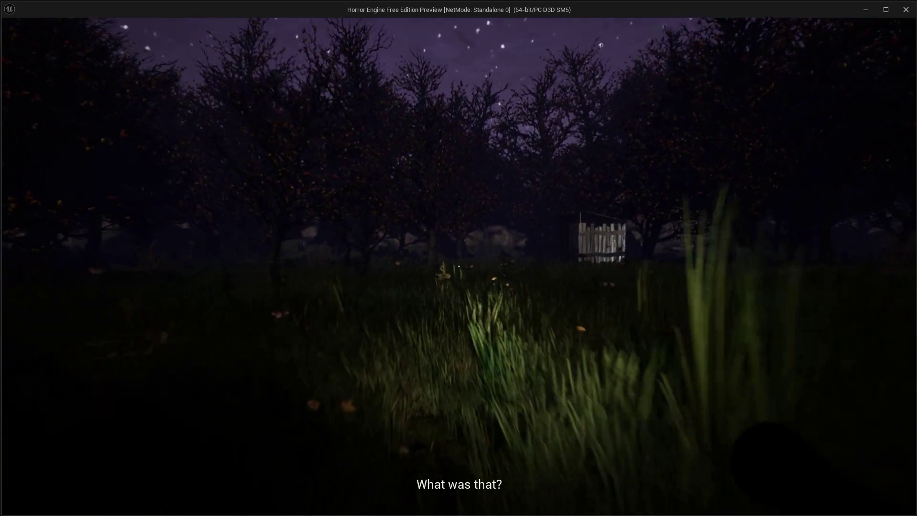
{"action": "key", "text": "w"}
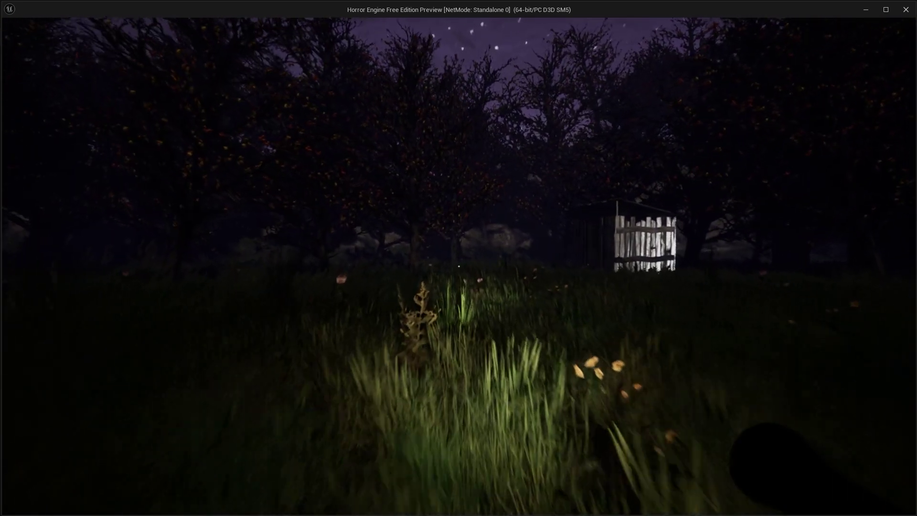
{"action": "key", "text": "w"}
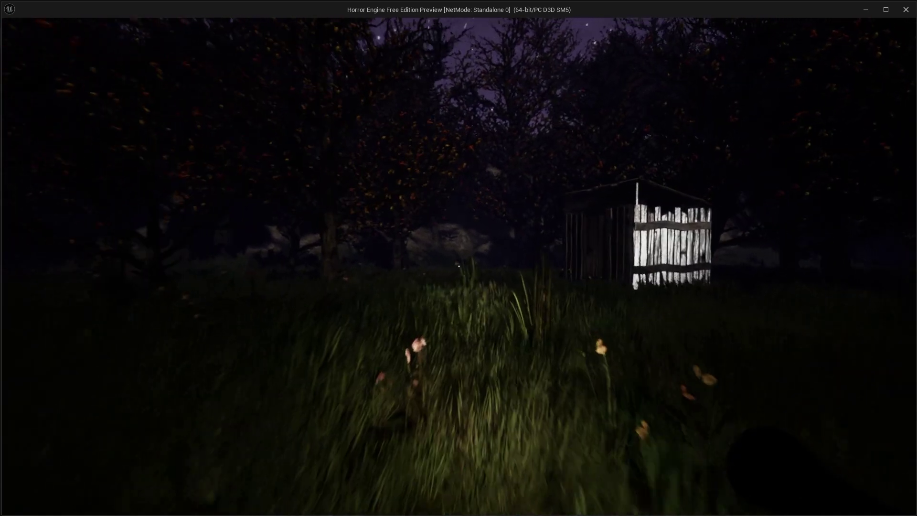
{"action": "key", "text": "w"}
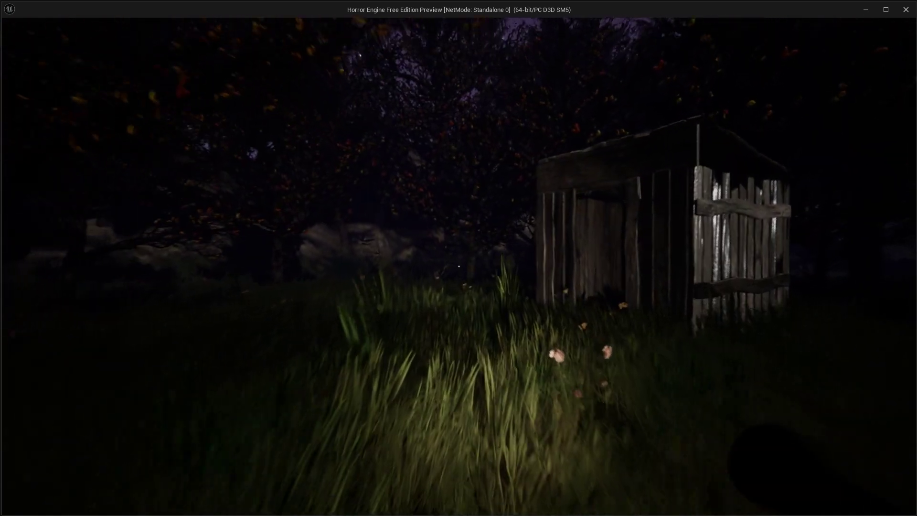
{"action": "key", "text": "w"}
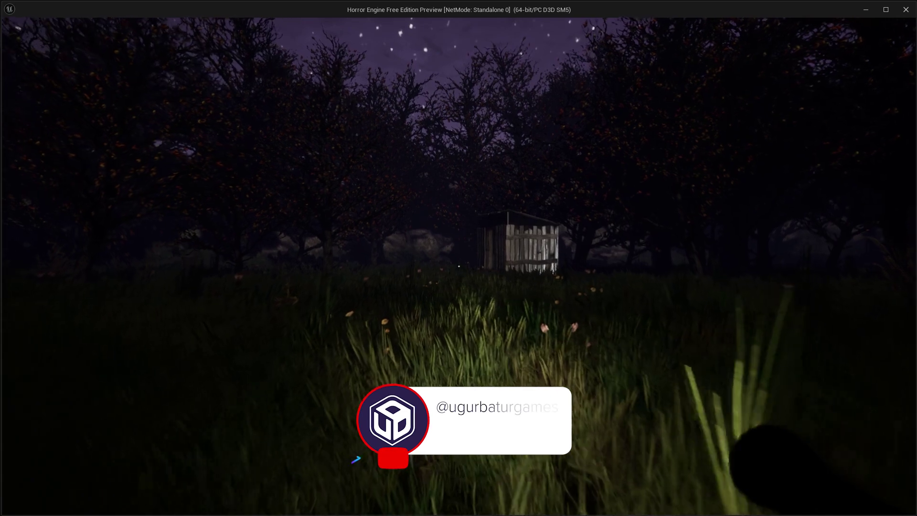
{"action": "key", "text": "w"}
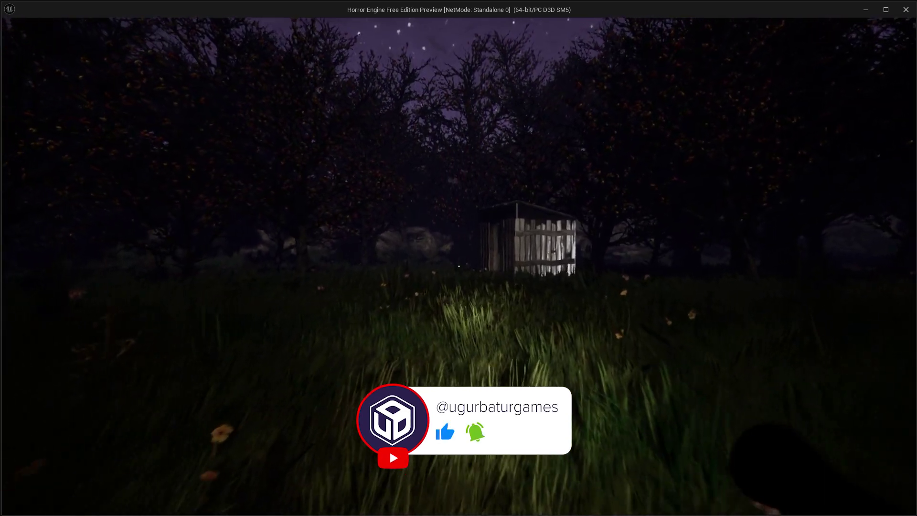
{"action": "key", "text": "w"}
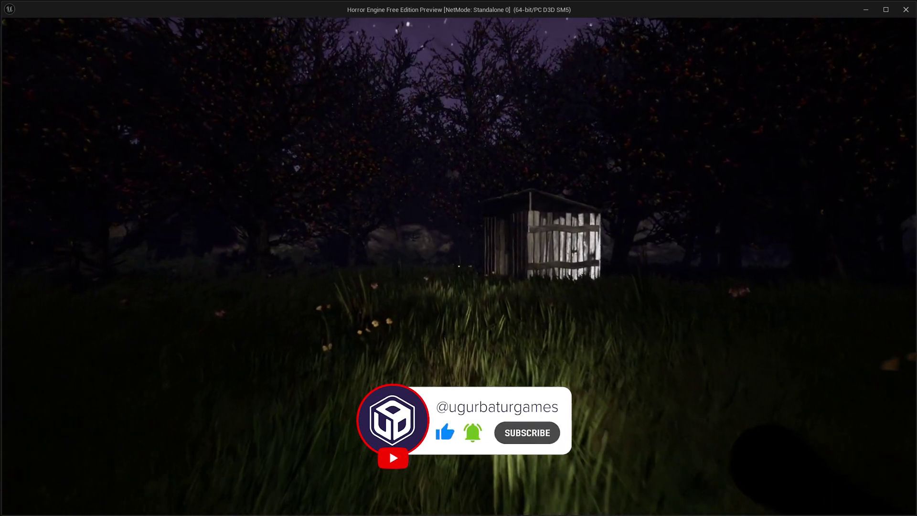